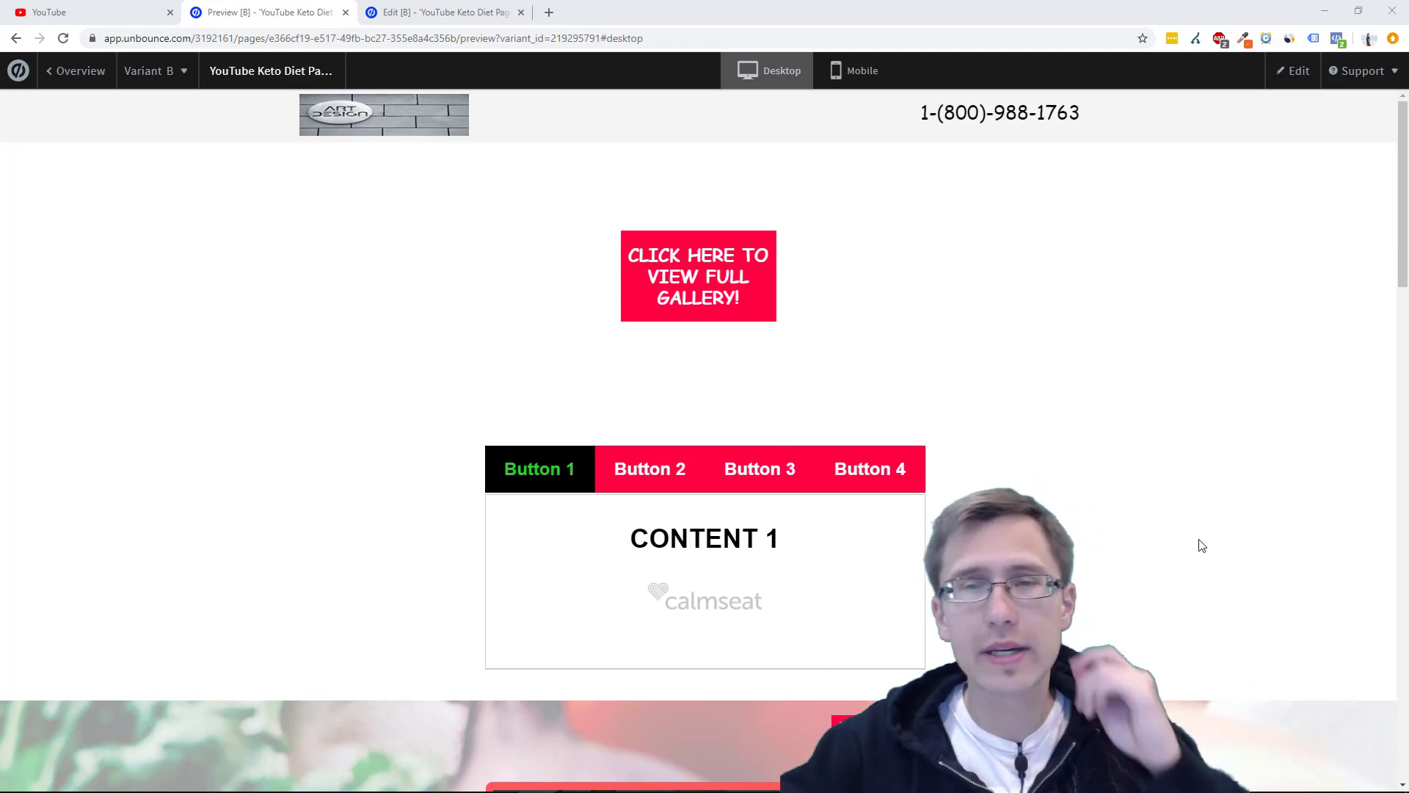
# Preview the existing gallery lightbox, step forward and back through its photos, close it, and go to the editor.
pyautogui.click(745, 276)
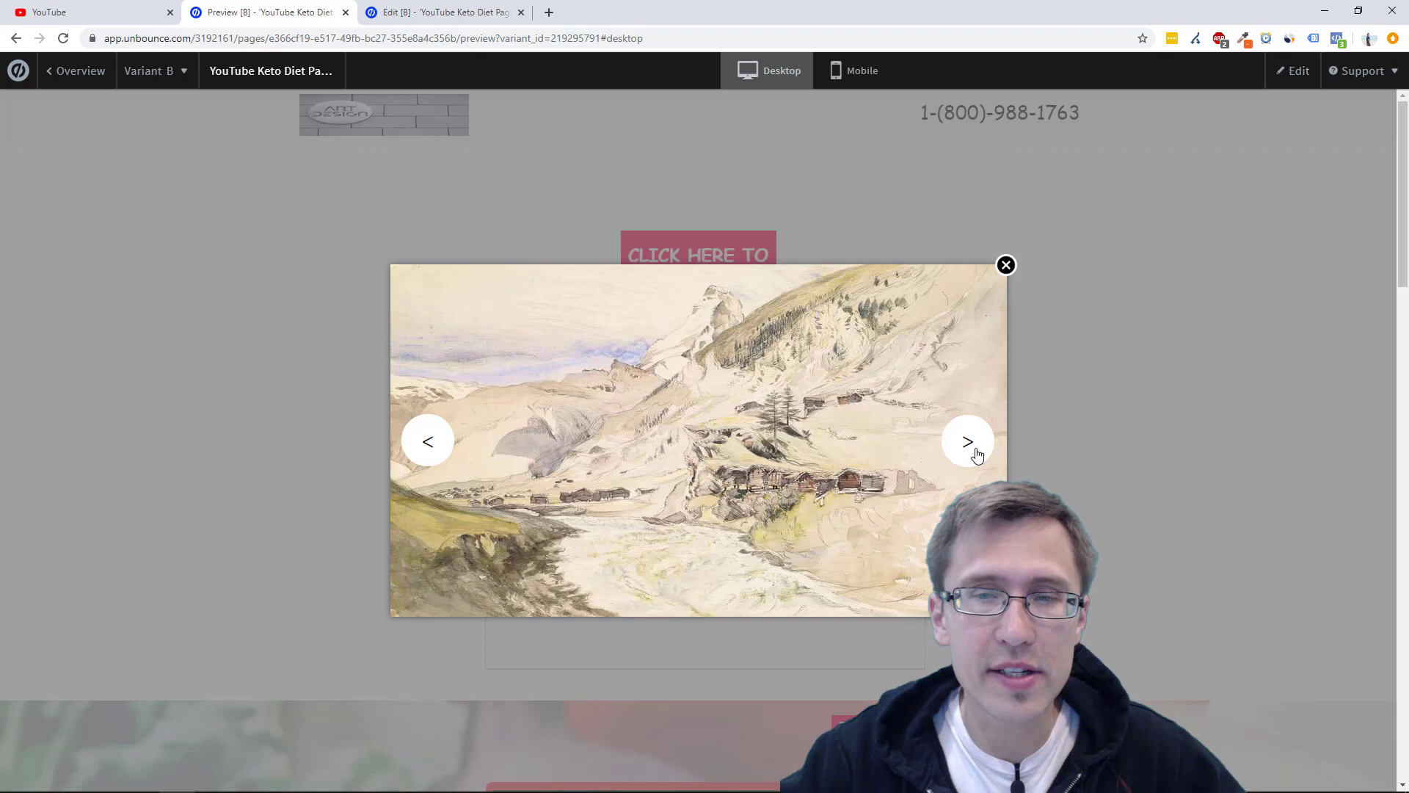
pyautogui.click(969, 444)
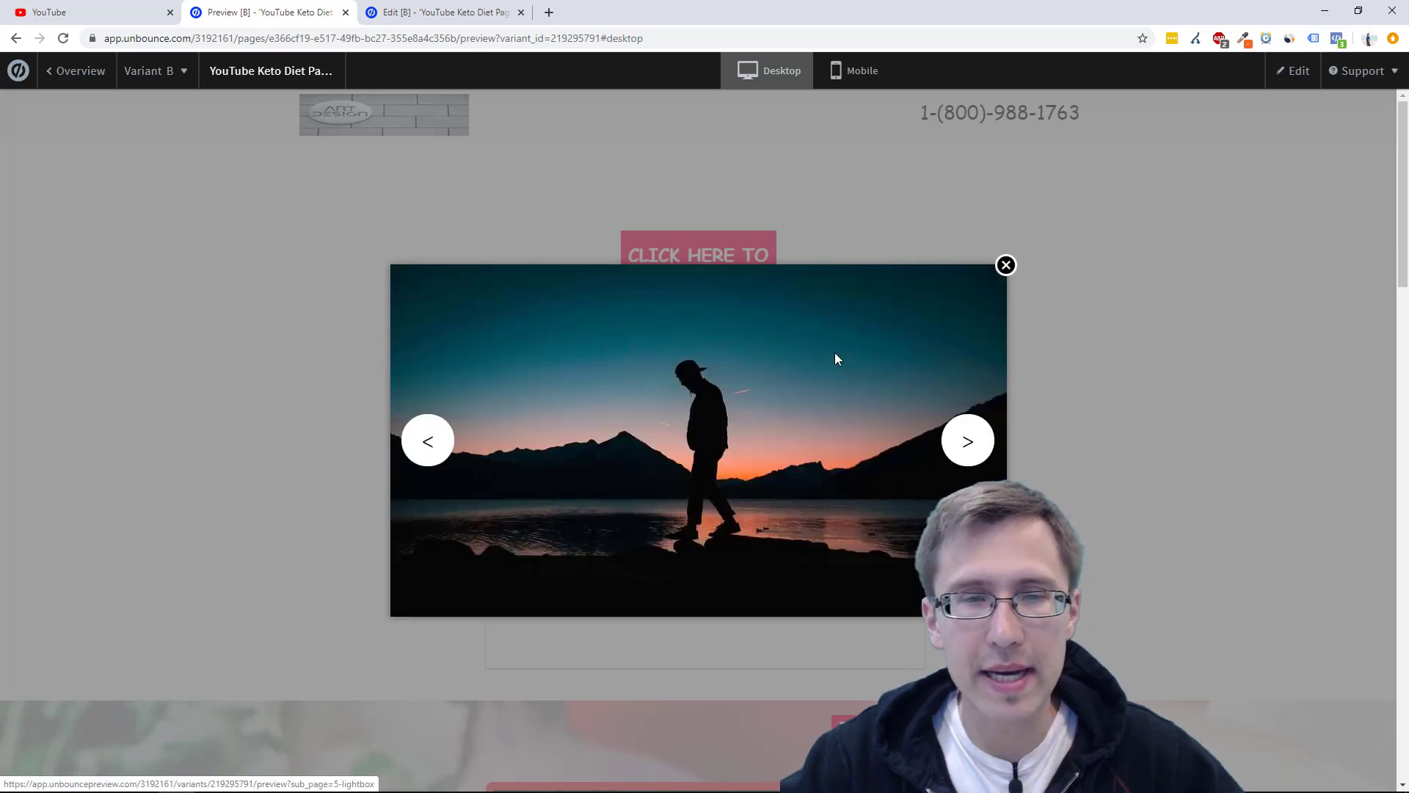
pyautogui.click(425, 453)
pyautogui.click(954, 441)
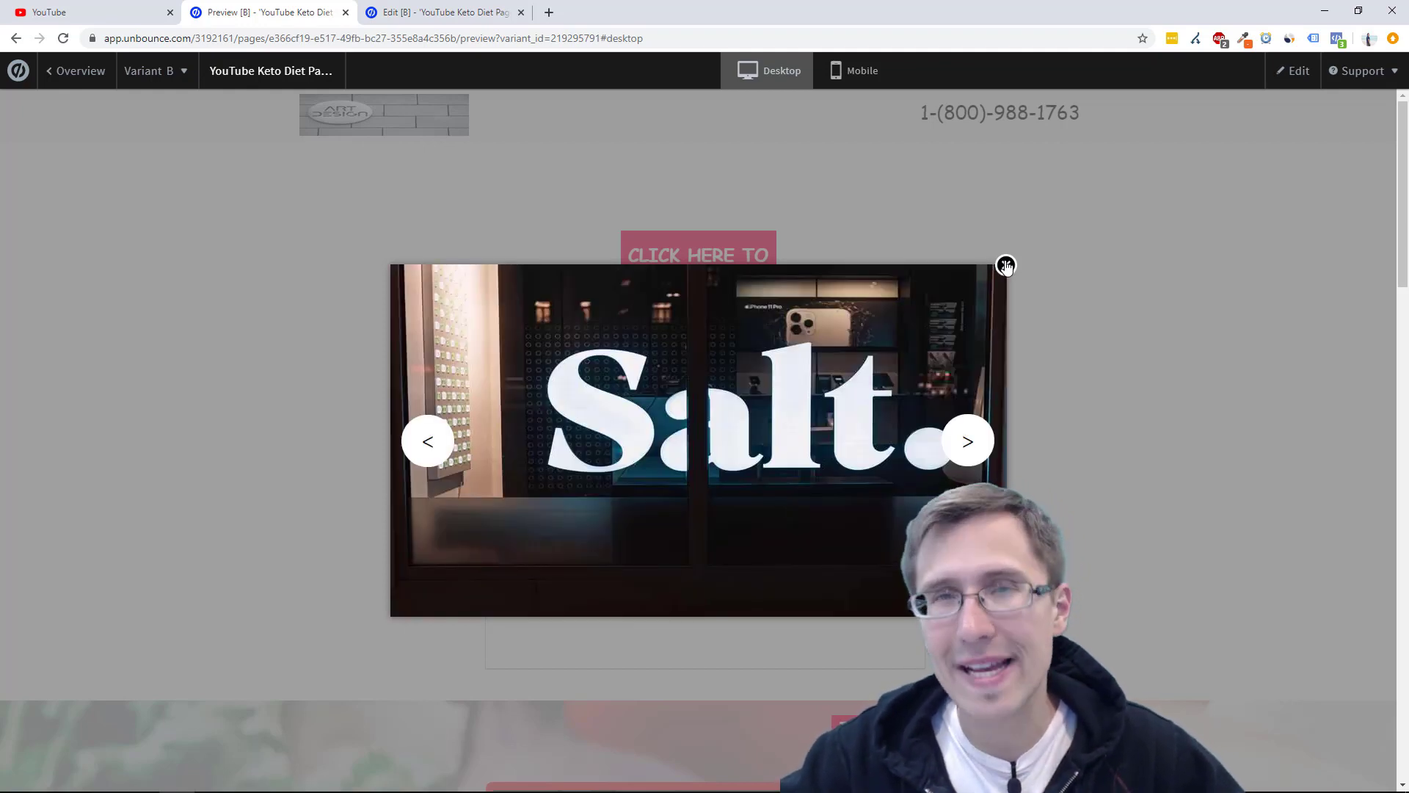
pyautogui.click(1006, 266)
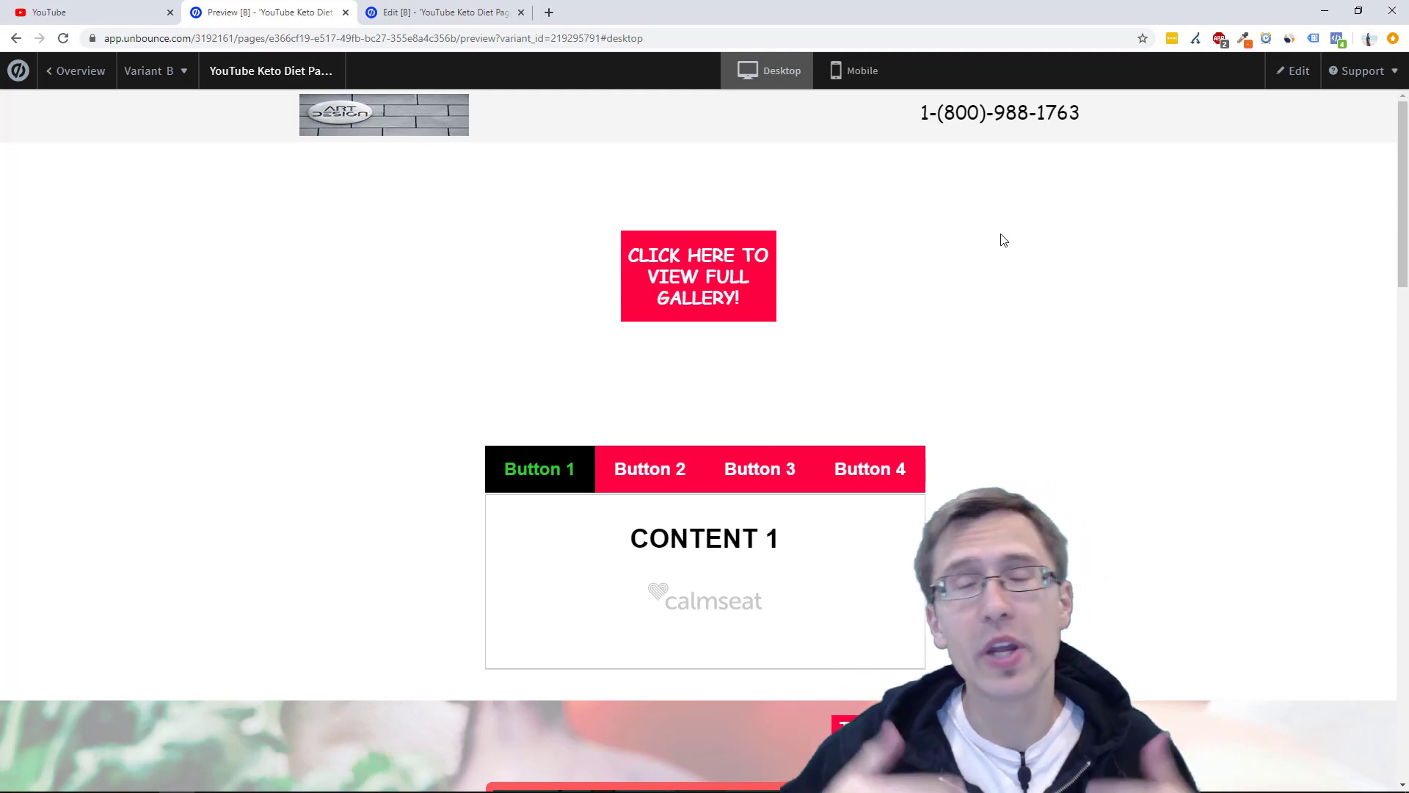
pyautogui.click(440, 12)
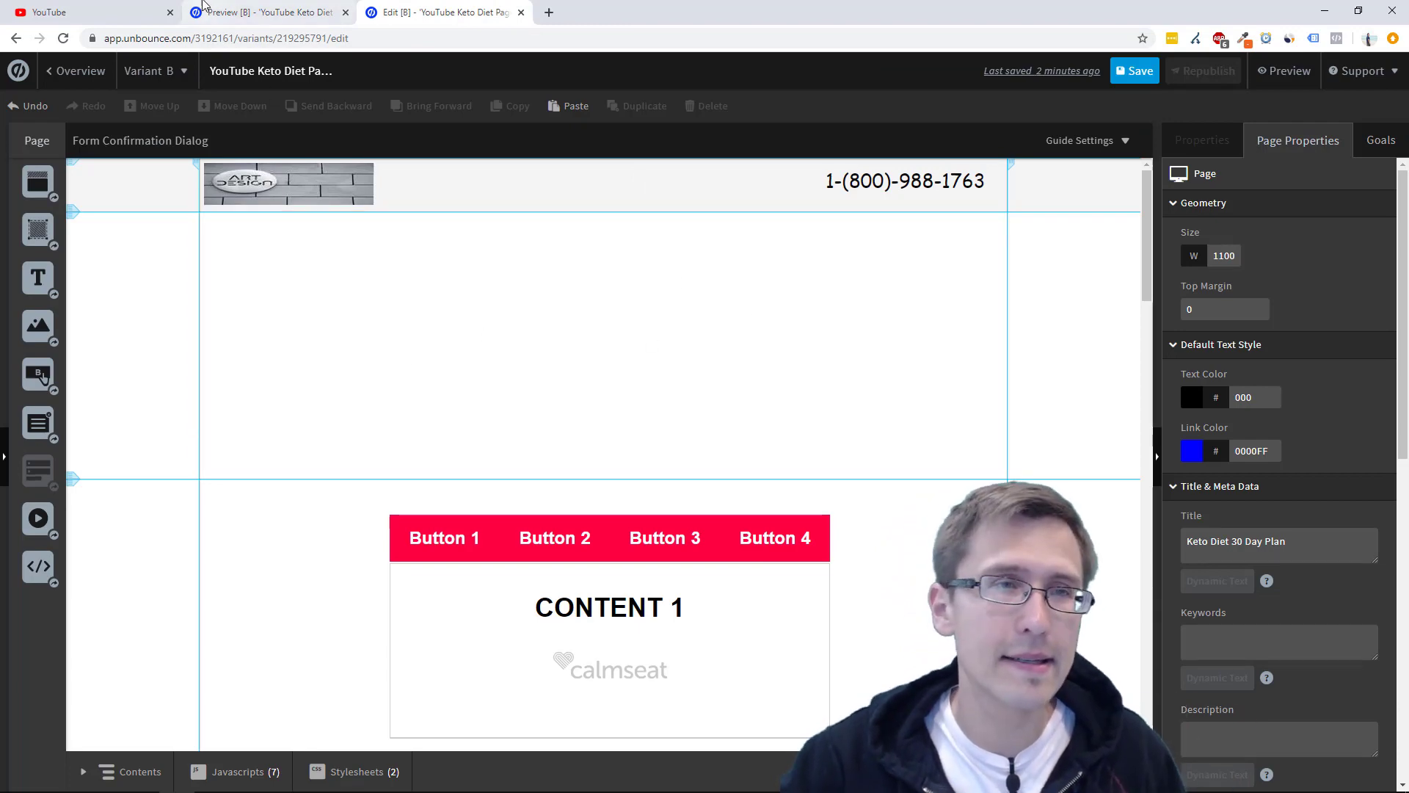
# Add a new button to the empty top section of the page.
pyautogui.click(264, 12)
pyautogui.click(437, 12)
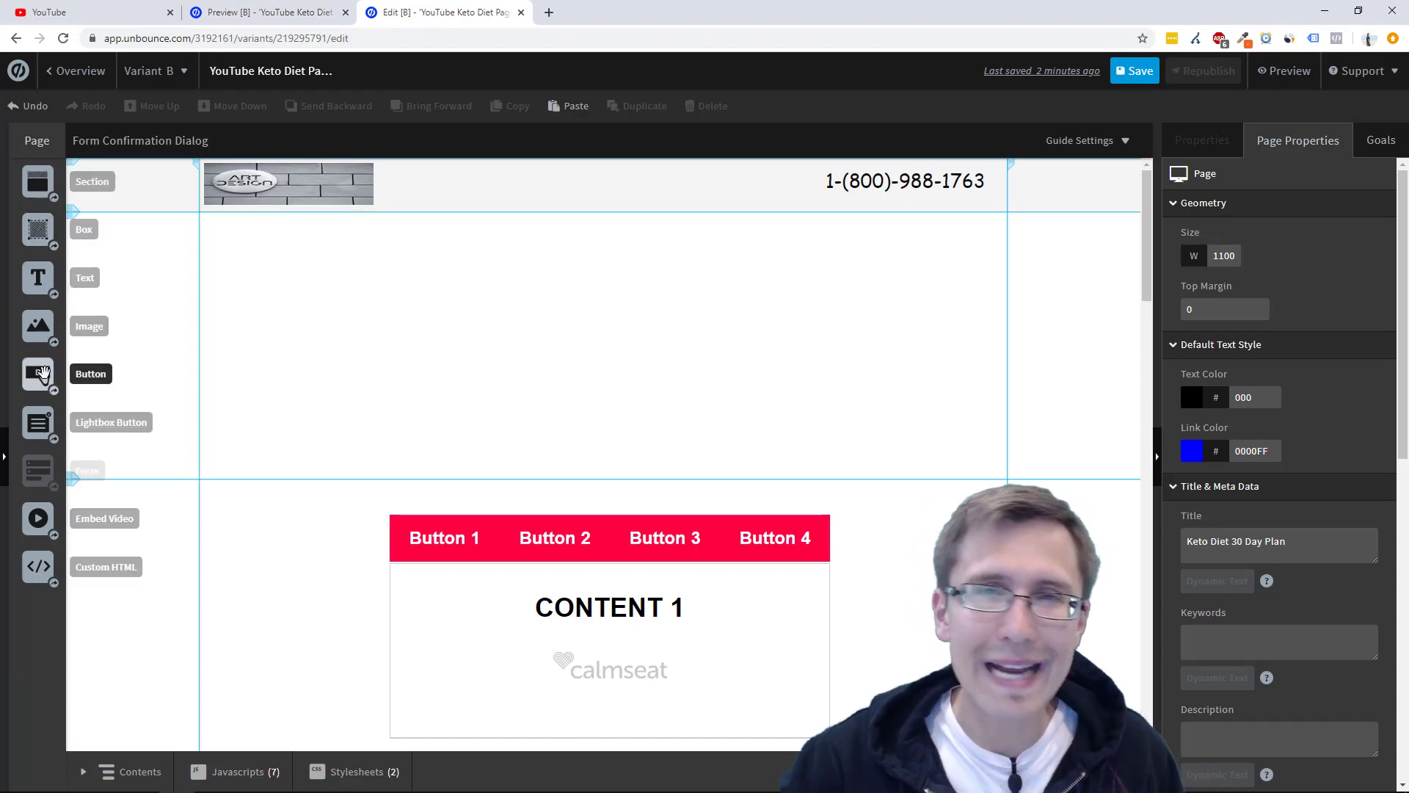
pyautogui.moveTo(42, 372); pyautogui.dragTo(573, 330)
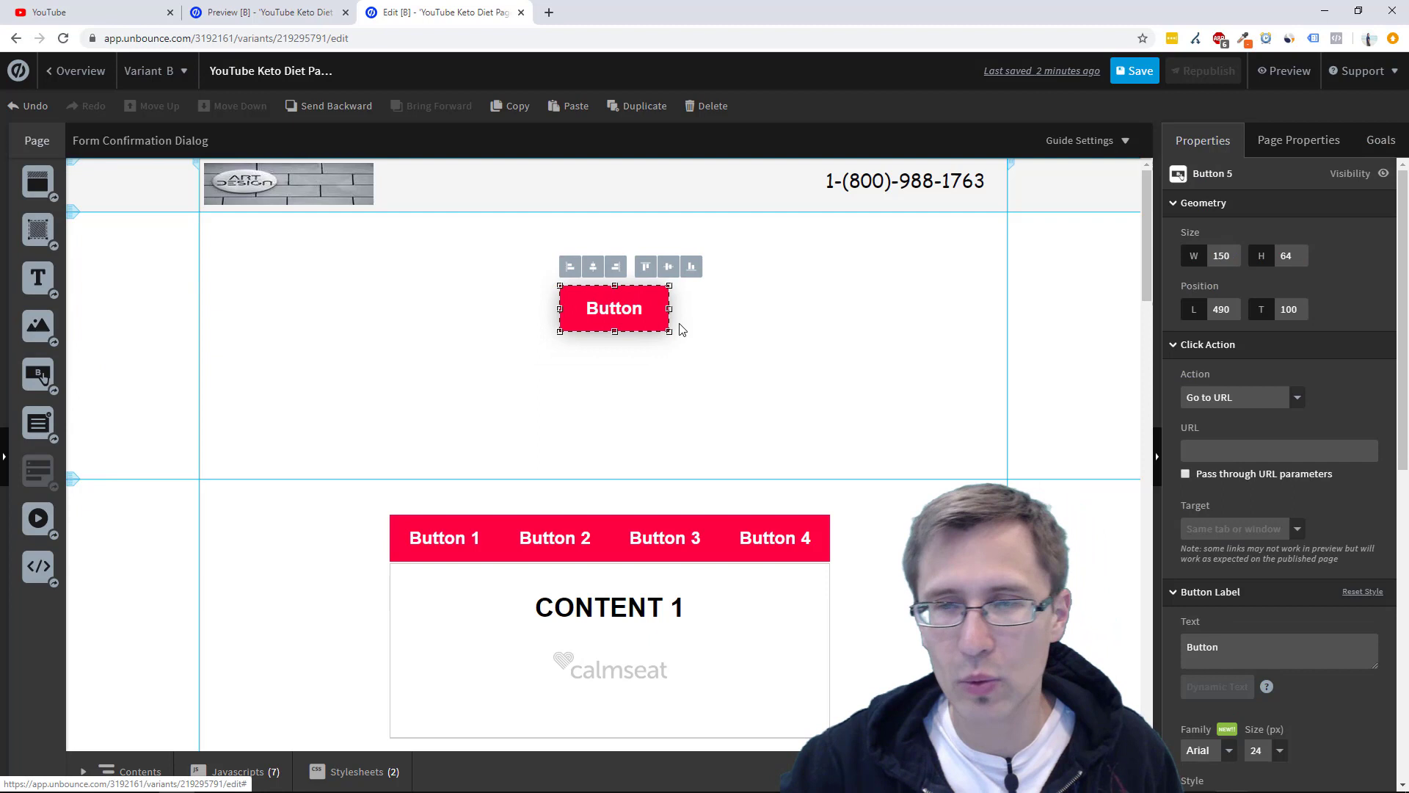
# Label the button 'Click Me!' and enlarge it to 236 × 114 px.
pyautogui.click(1237, 646)
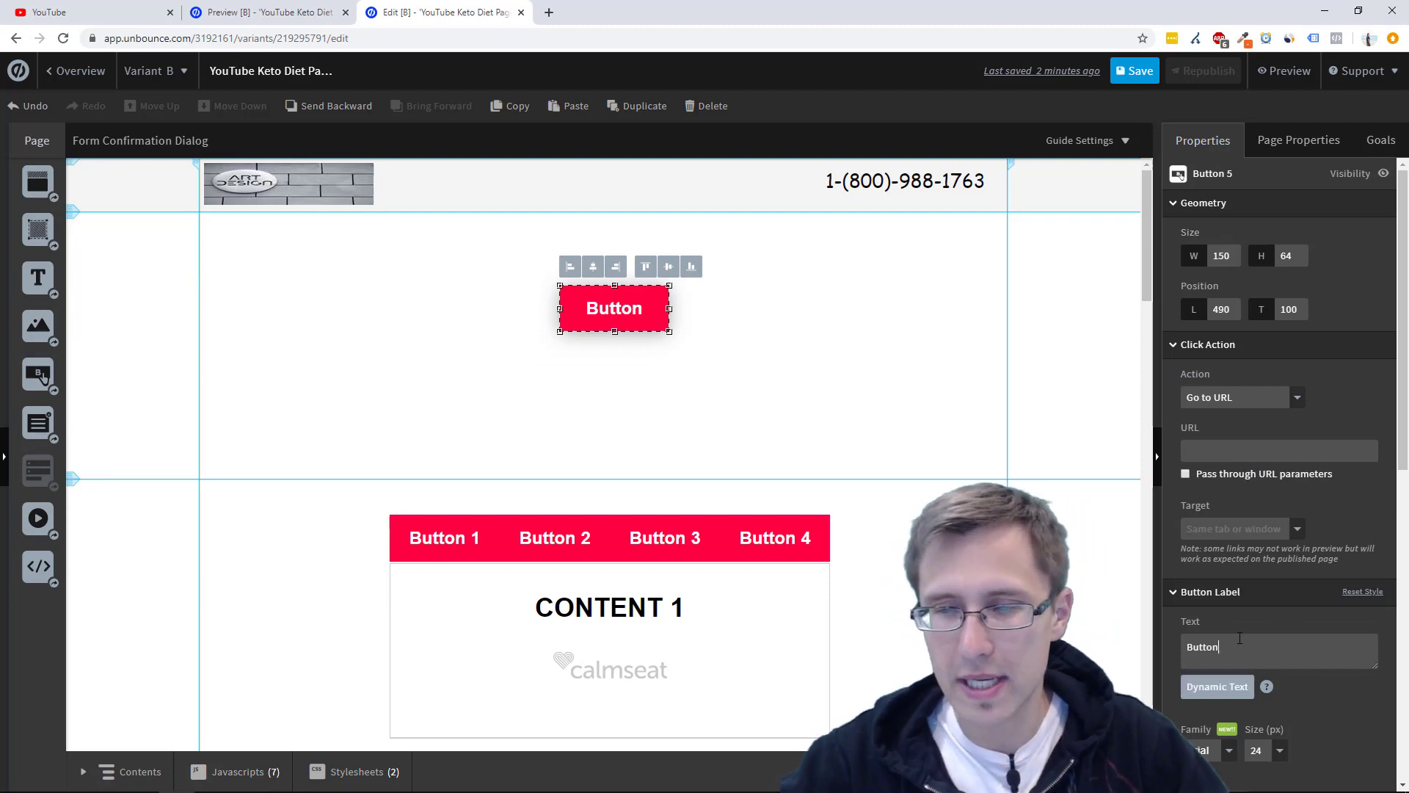
pyautogui.write('Clc')
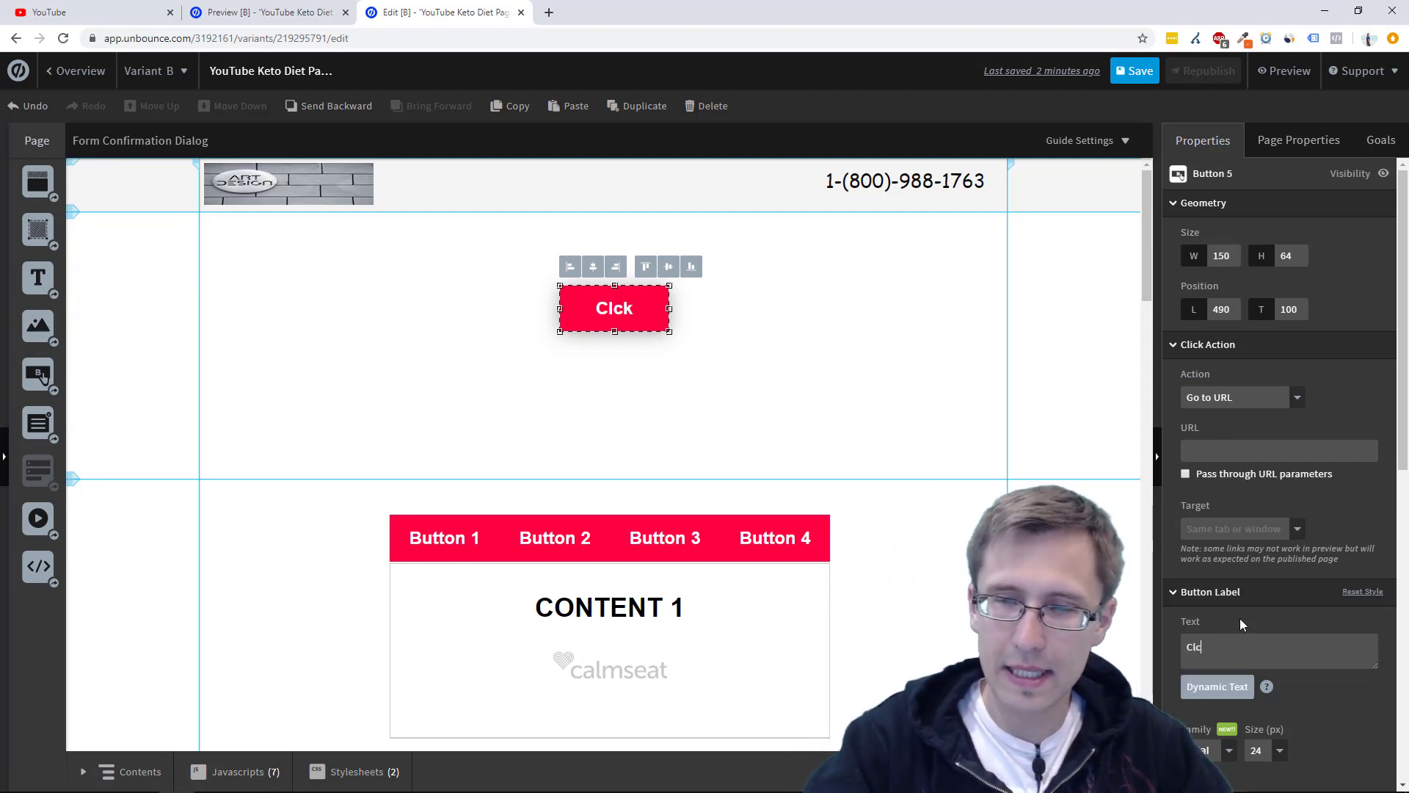
pyautogui.press('BackSpace')
pyautogui.write('lick me!')
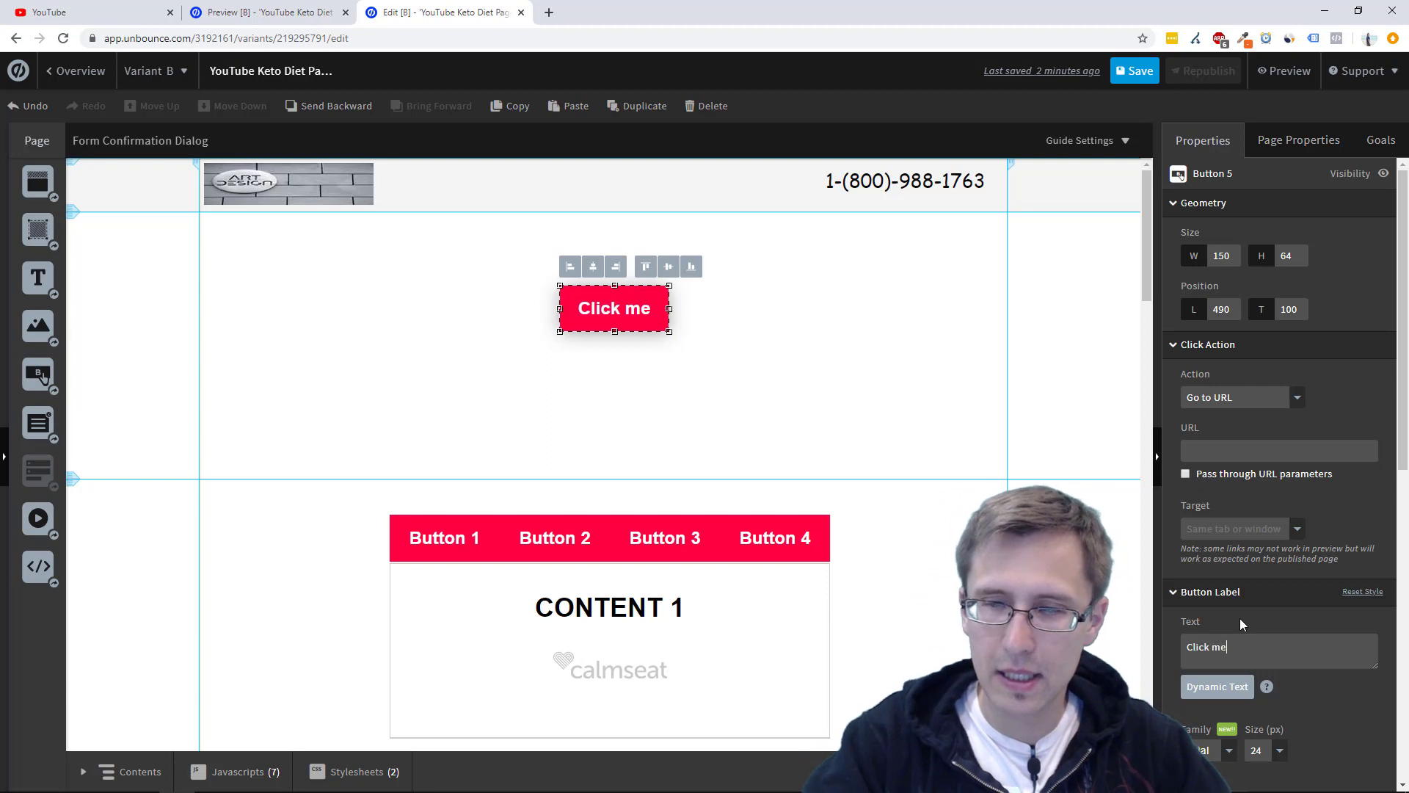
pyautogui.press('BackSpace')
pyautogui.press('BackSpace')
pyautogui.press('BackSpace')
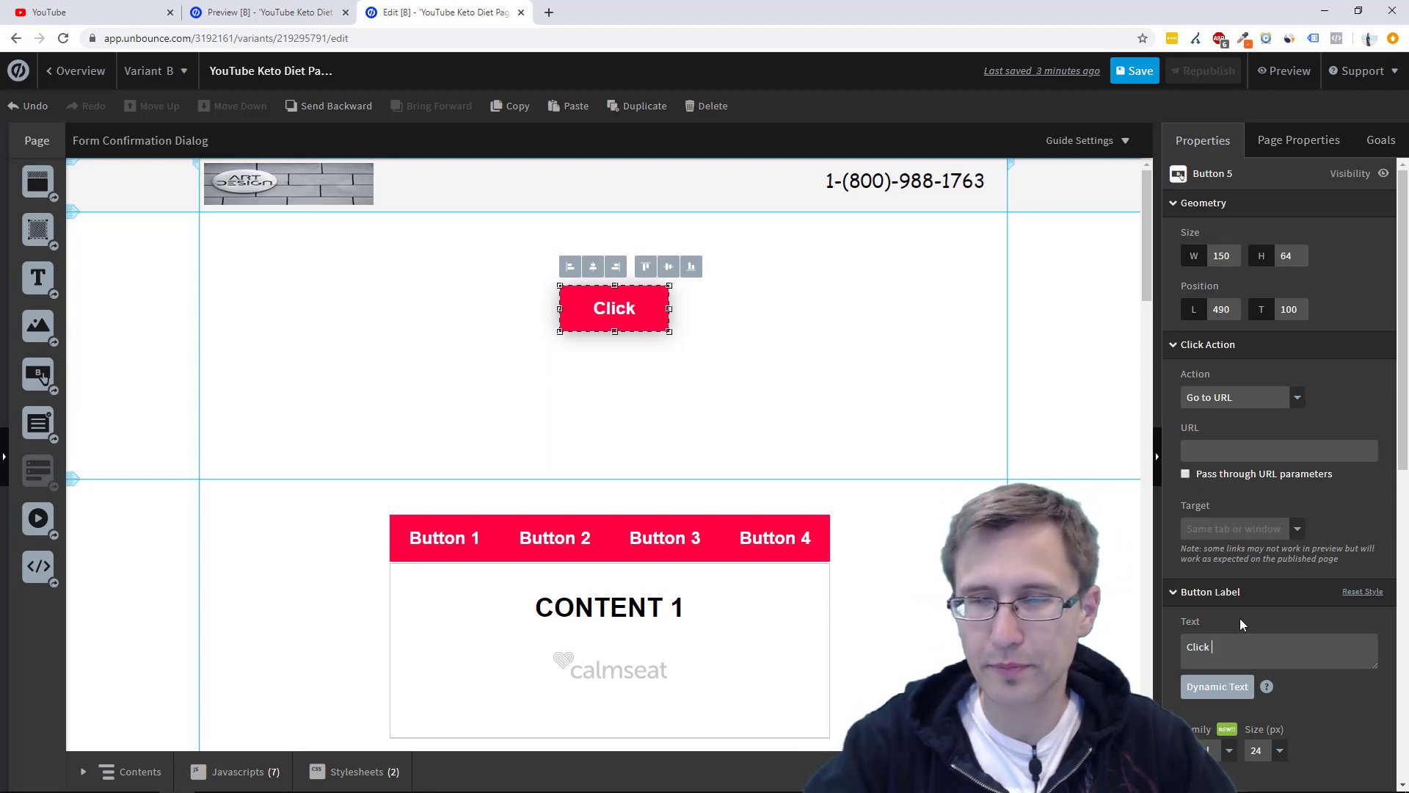
pyautogui.write('Me!')
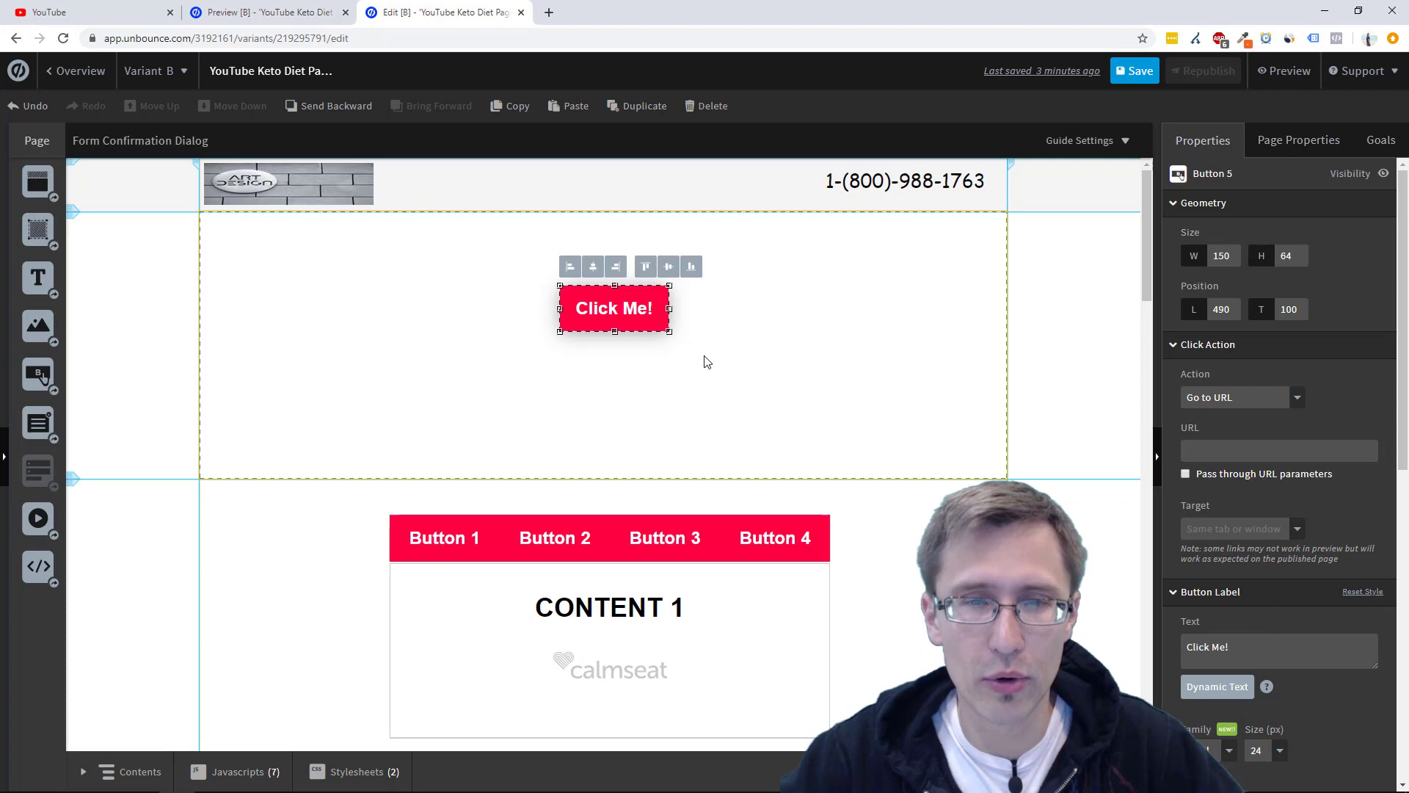
pyautogui.moveTo(669, 331); pyautogui.dragTo(733, 369)
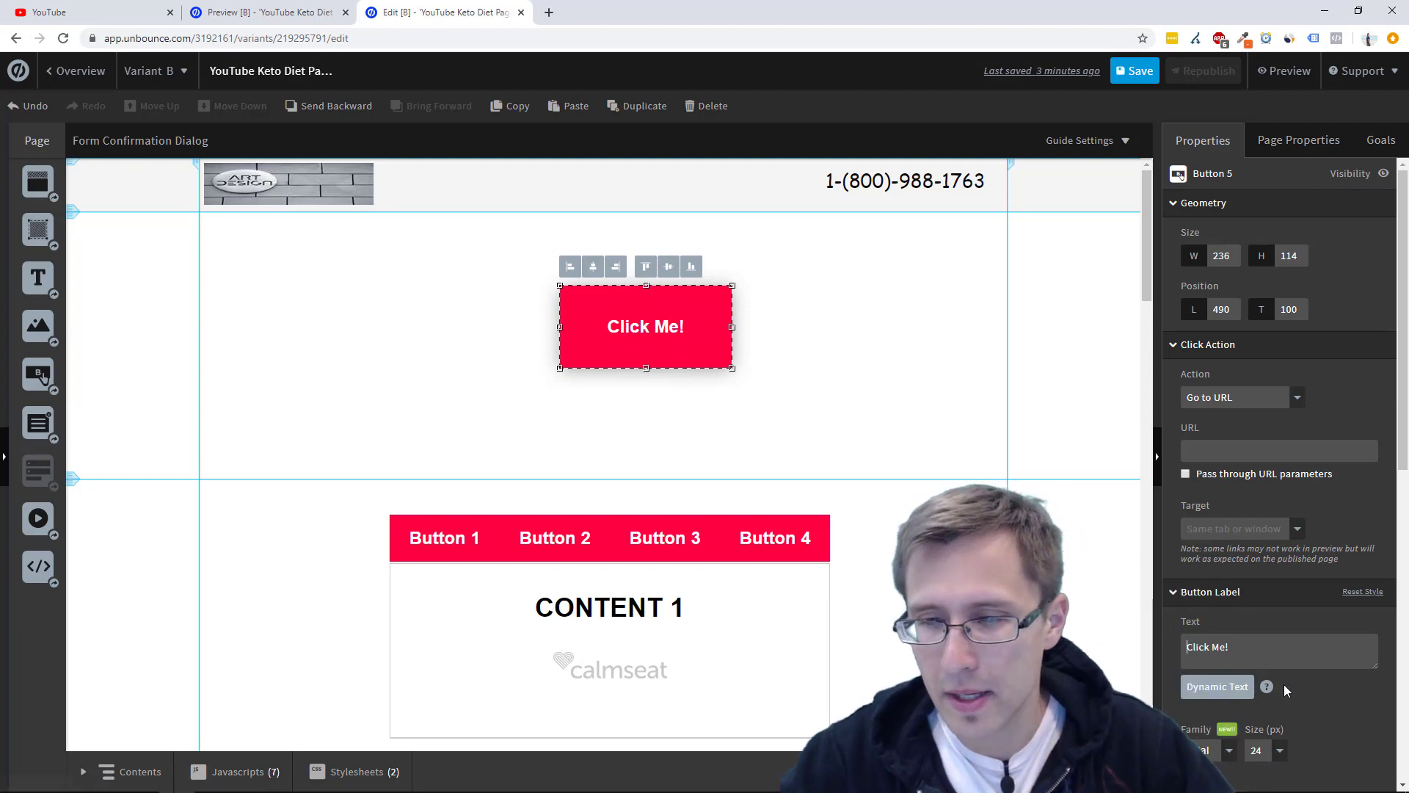
# Set the Click Me! button label size to 48 px.
pyautogui.scroll(-2, 1286, 689)
pyautogui.click(1281, 603)
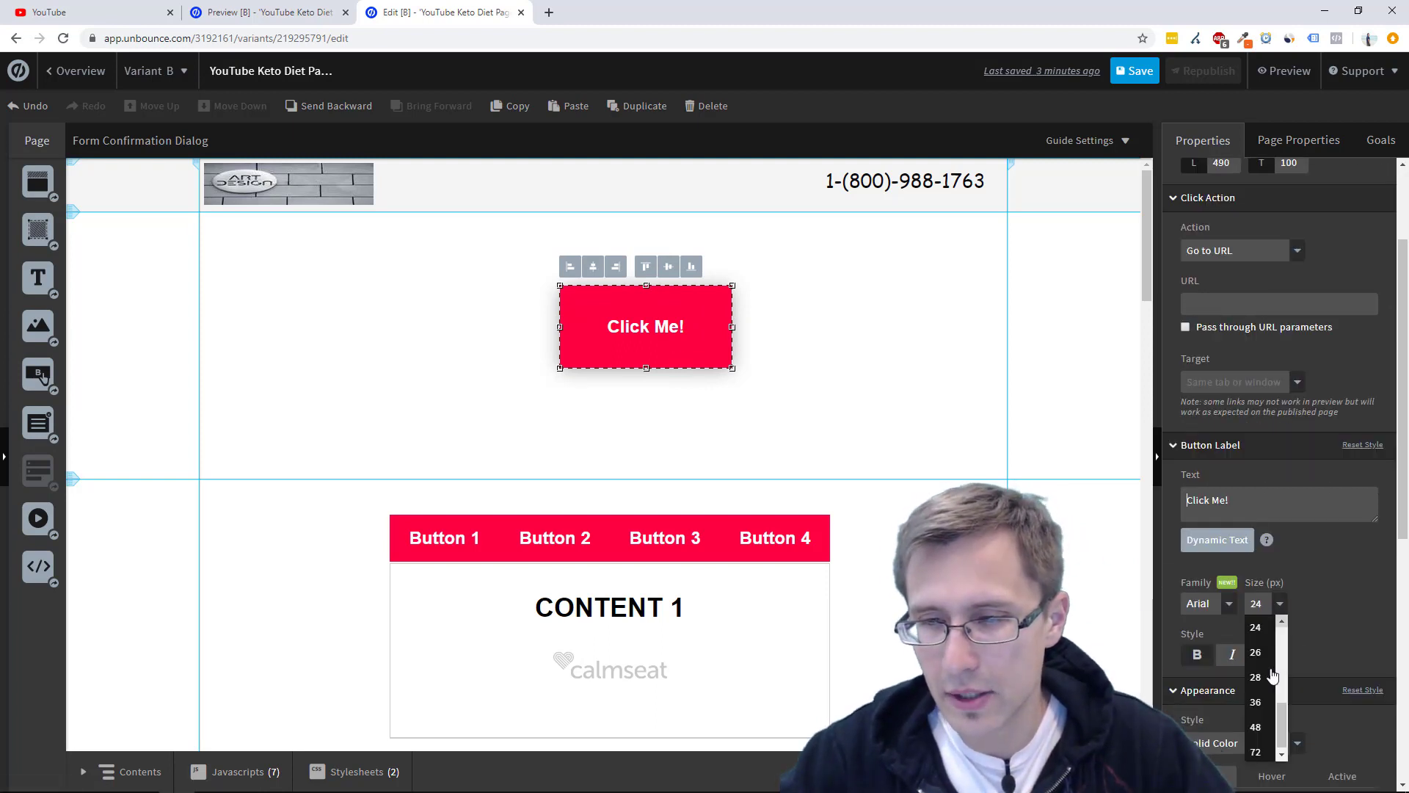
pyautogui.click(1258, 728)
# Centre the button horizontally and vertically within its section.
pyautogui.click(803, 352)
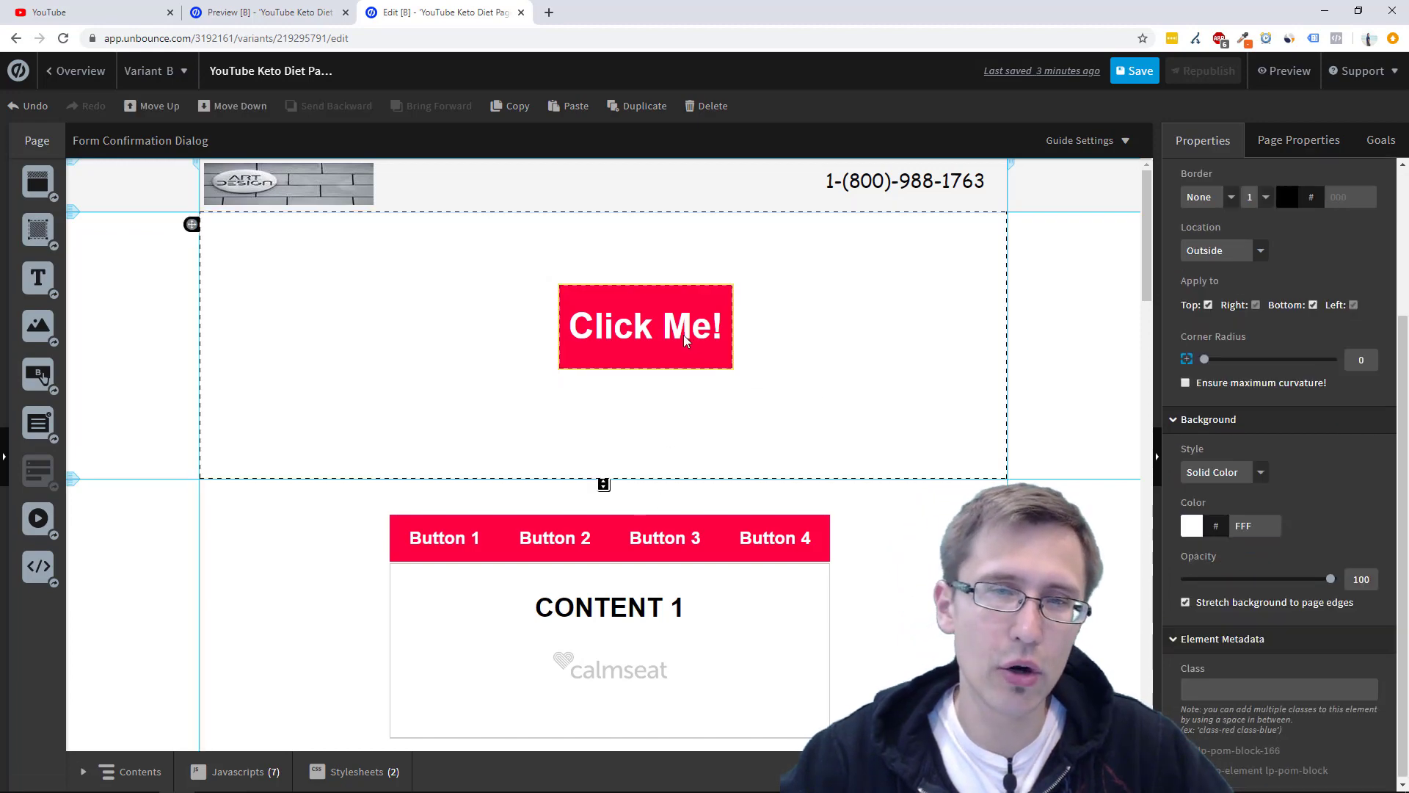
pyautogui.click(684, 335)
pyautogui.click(593, 274)
pyautogui.click(626, 266)
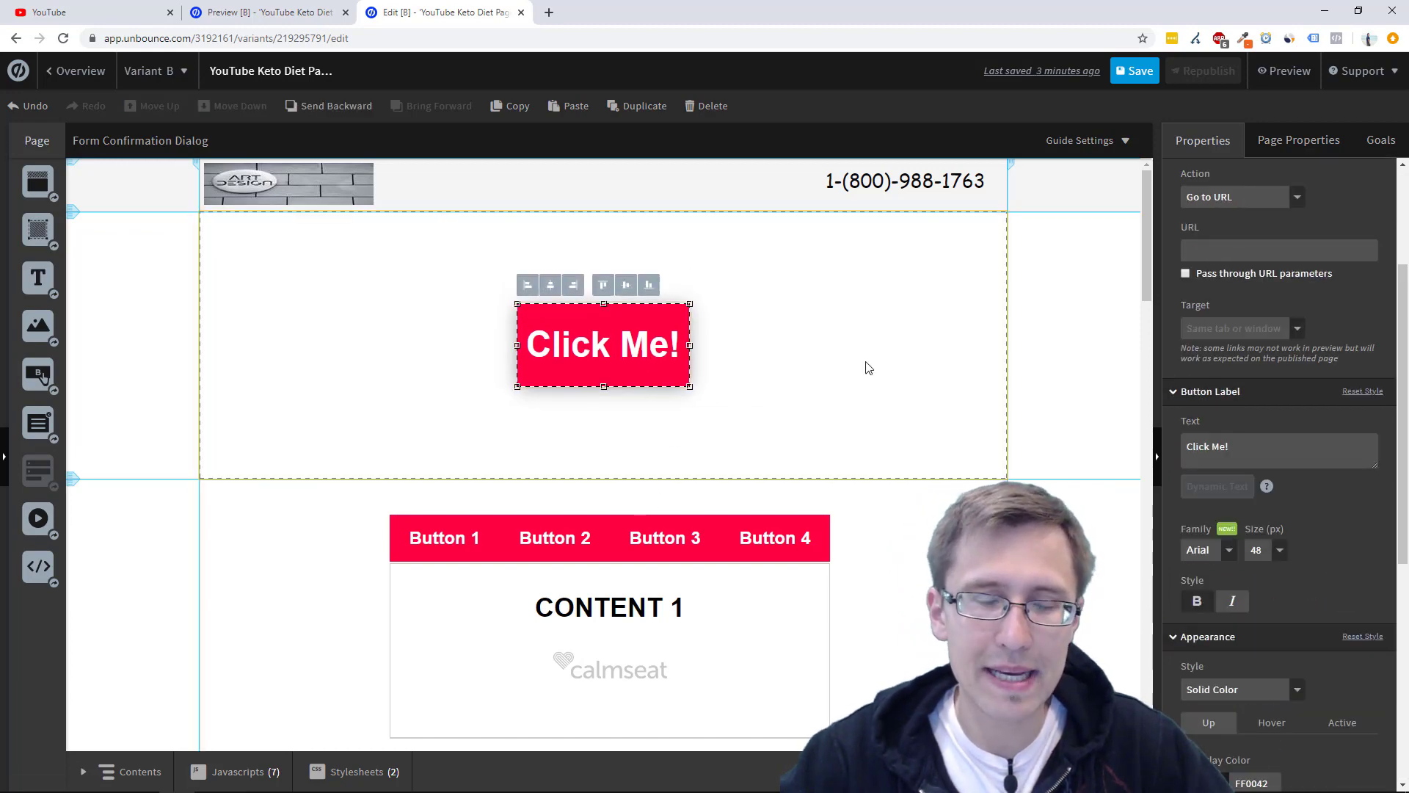
pyautogui.click(868, 367)
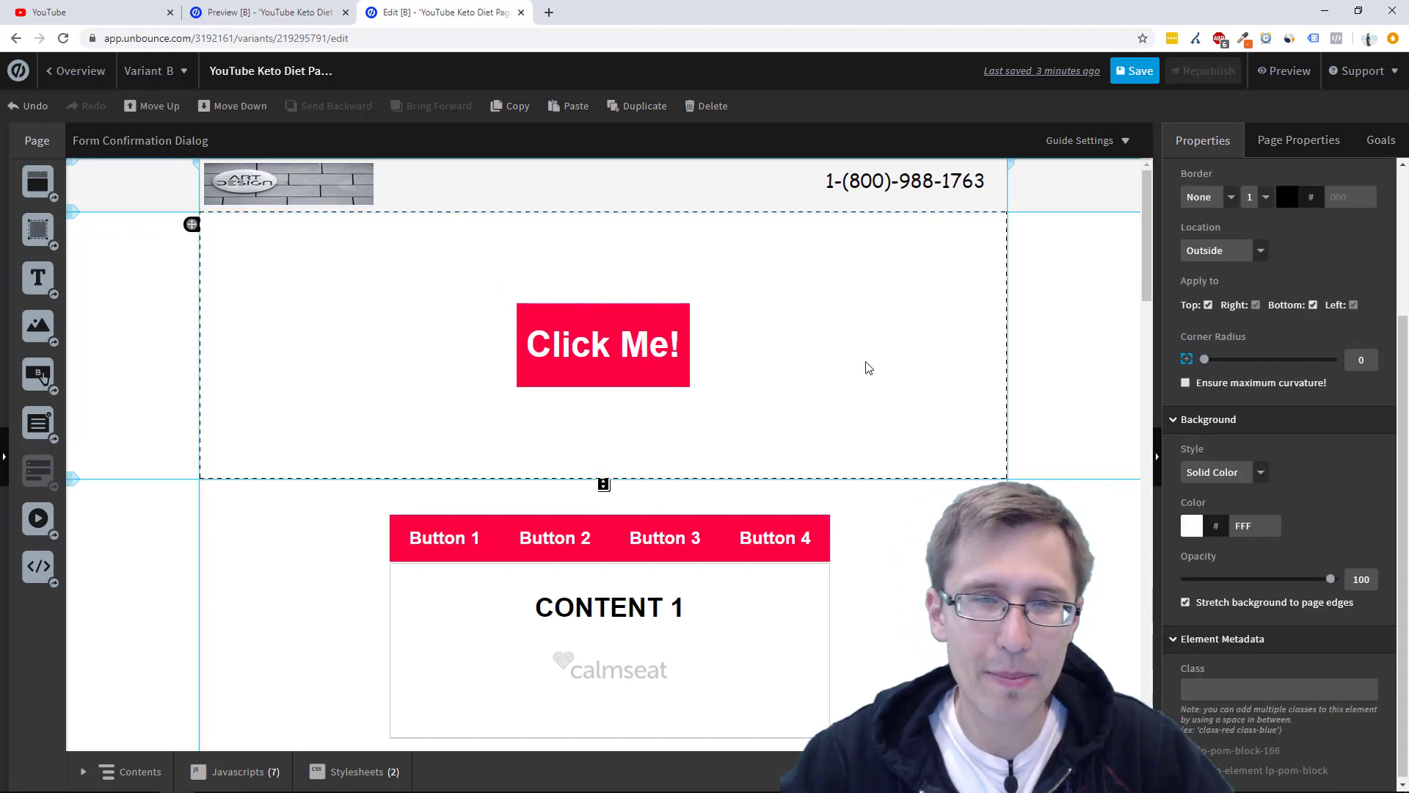
pyautogui.click(601, 336)
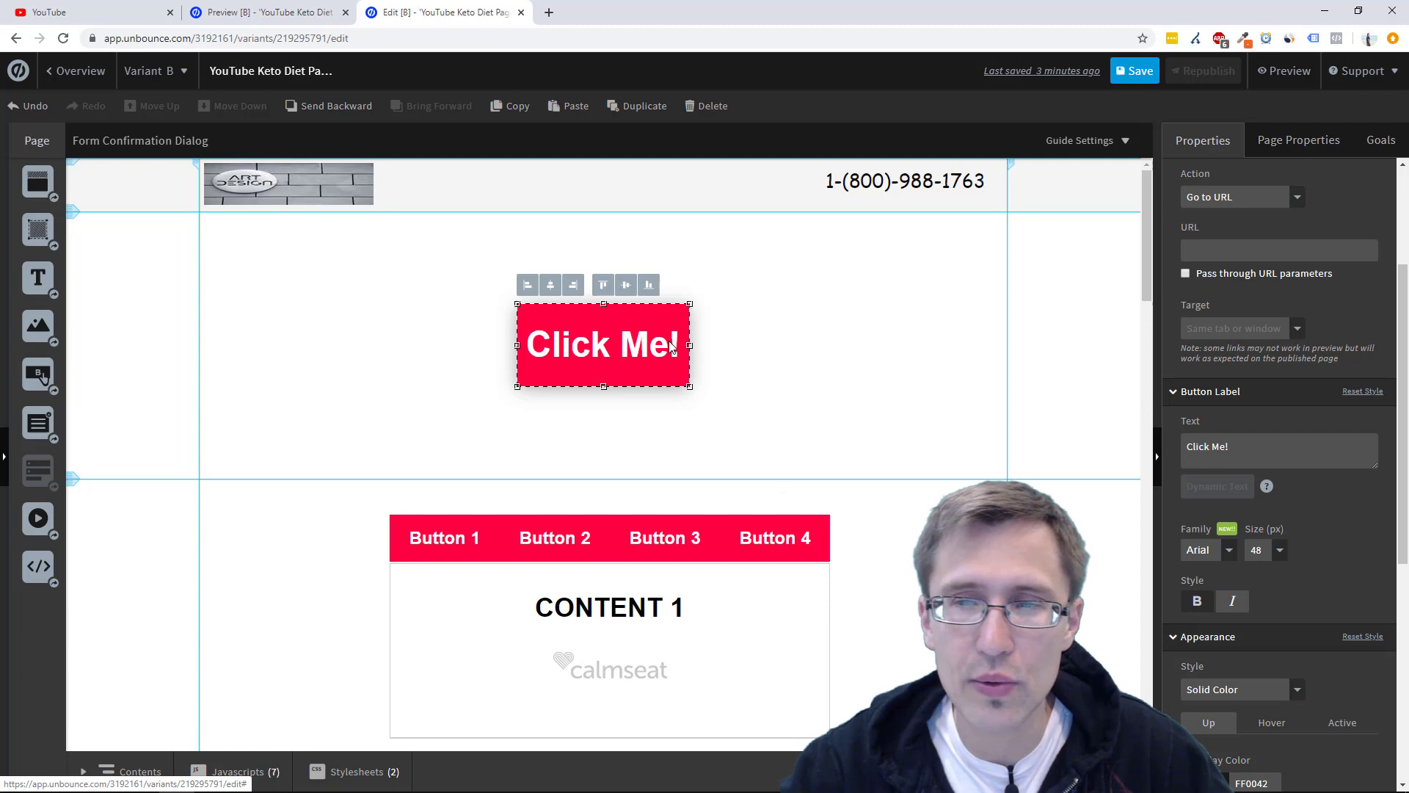
pyautogui.scroll(3, 1329, 381)
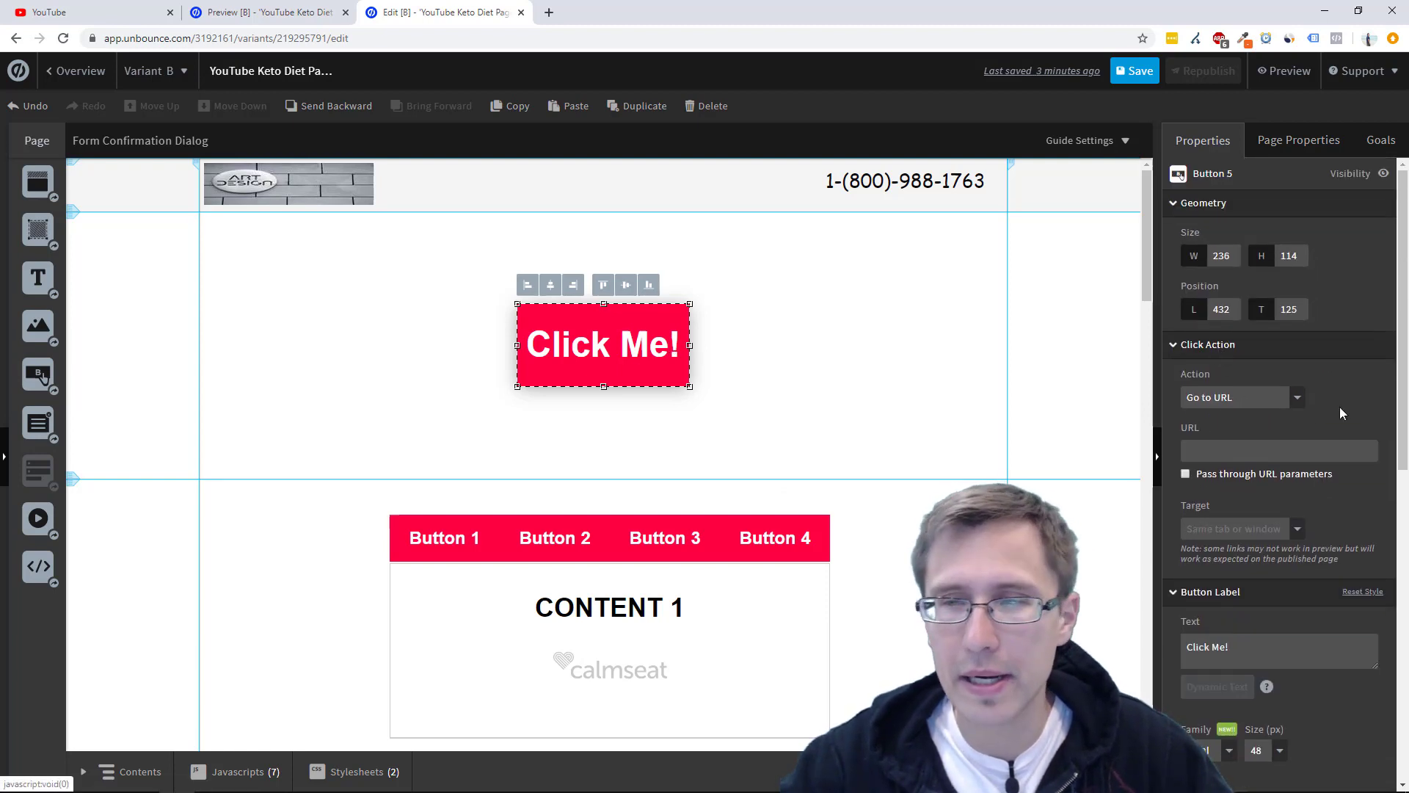
# Set the button's click action to Show a Lightbox, linked to a newly created lightbox.
pyautogui.click(1292, 398)
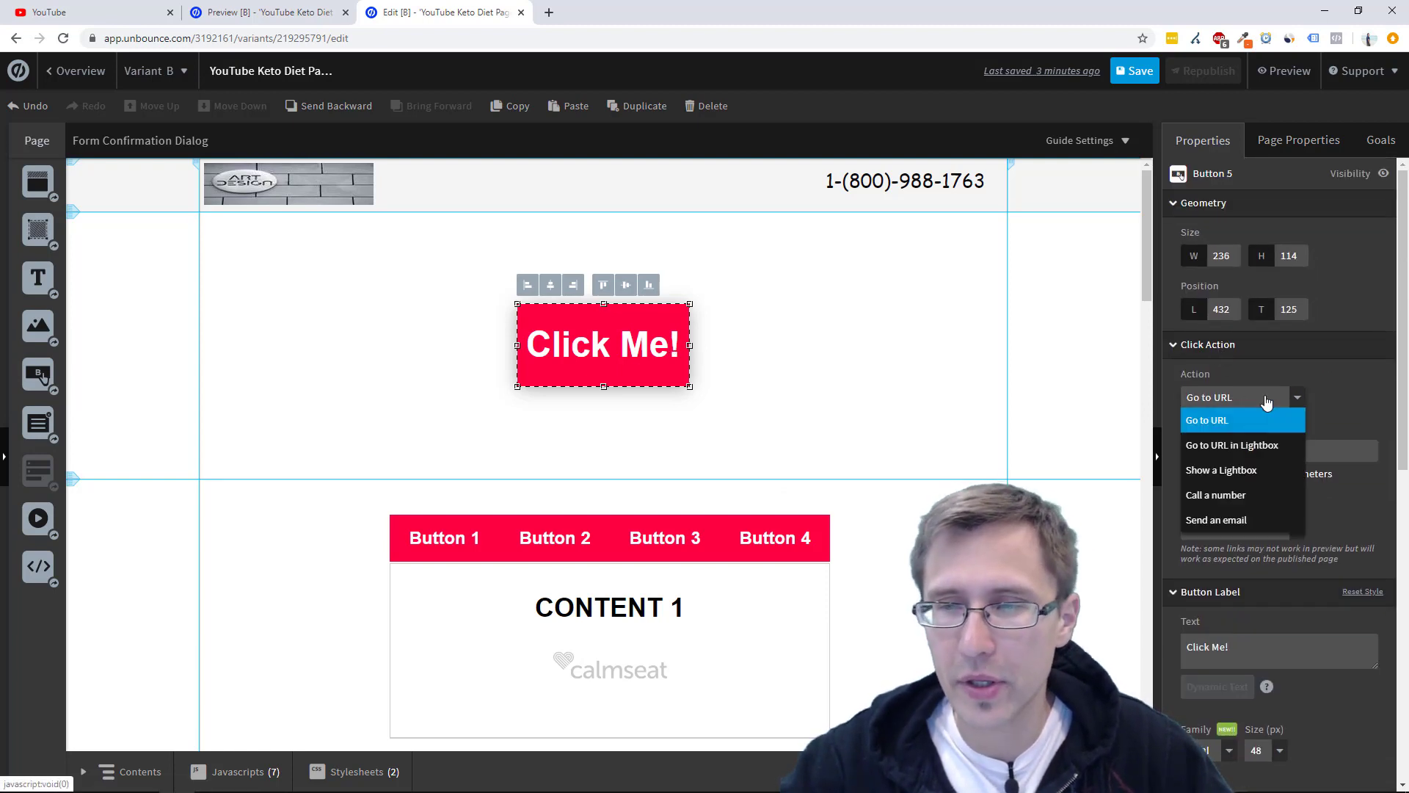
pyautogui.click(1237, 473)
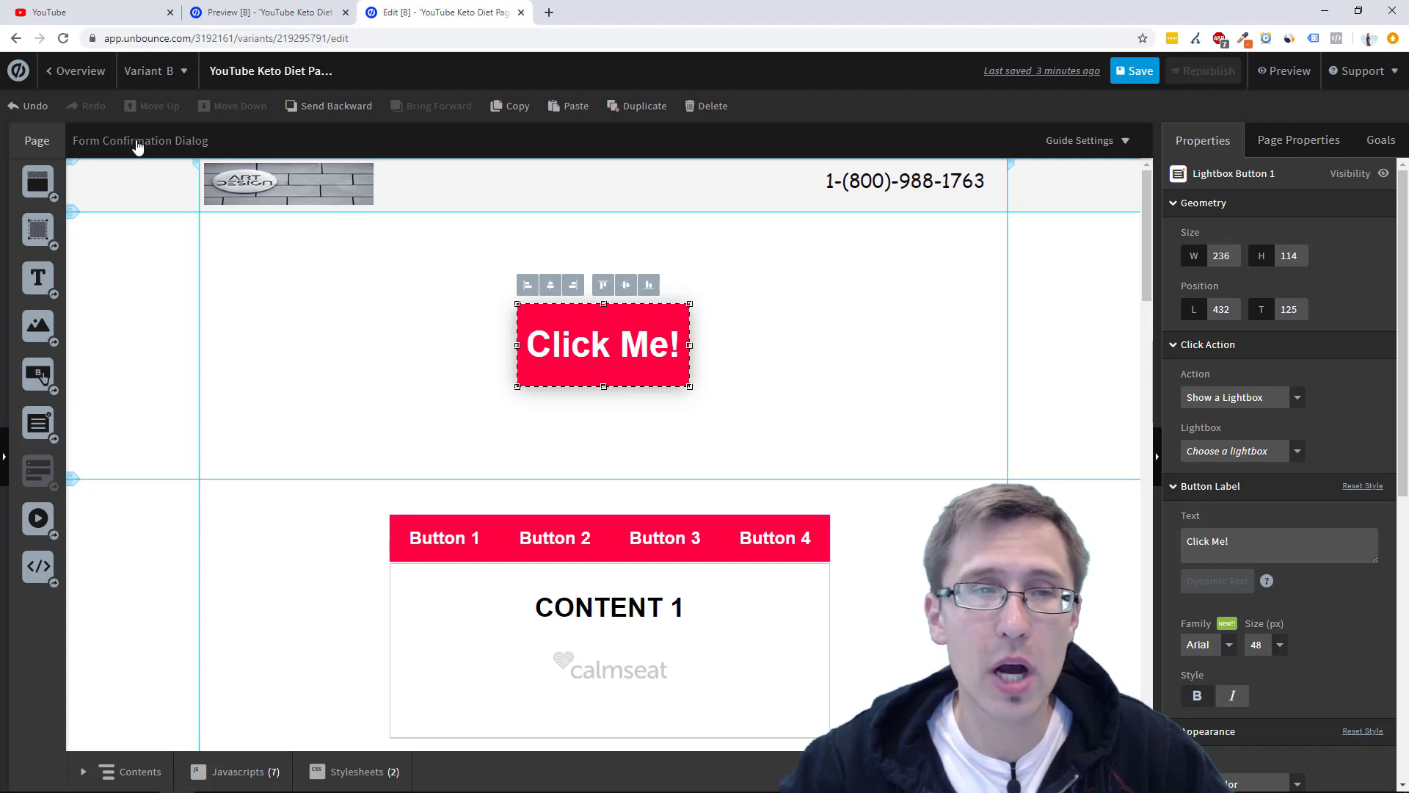
pyautogui.click(217, 143)
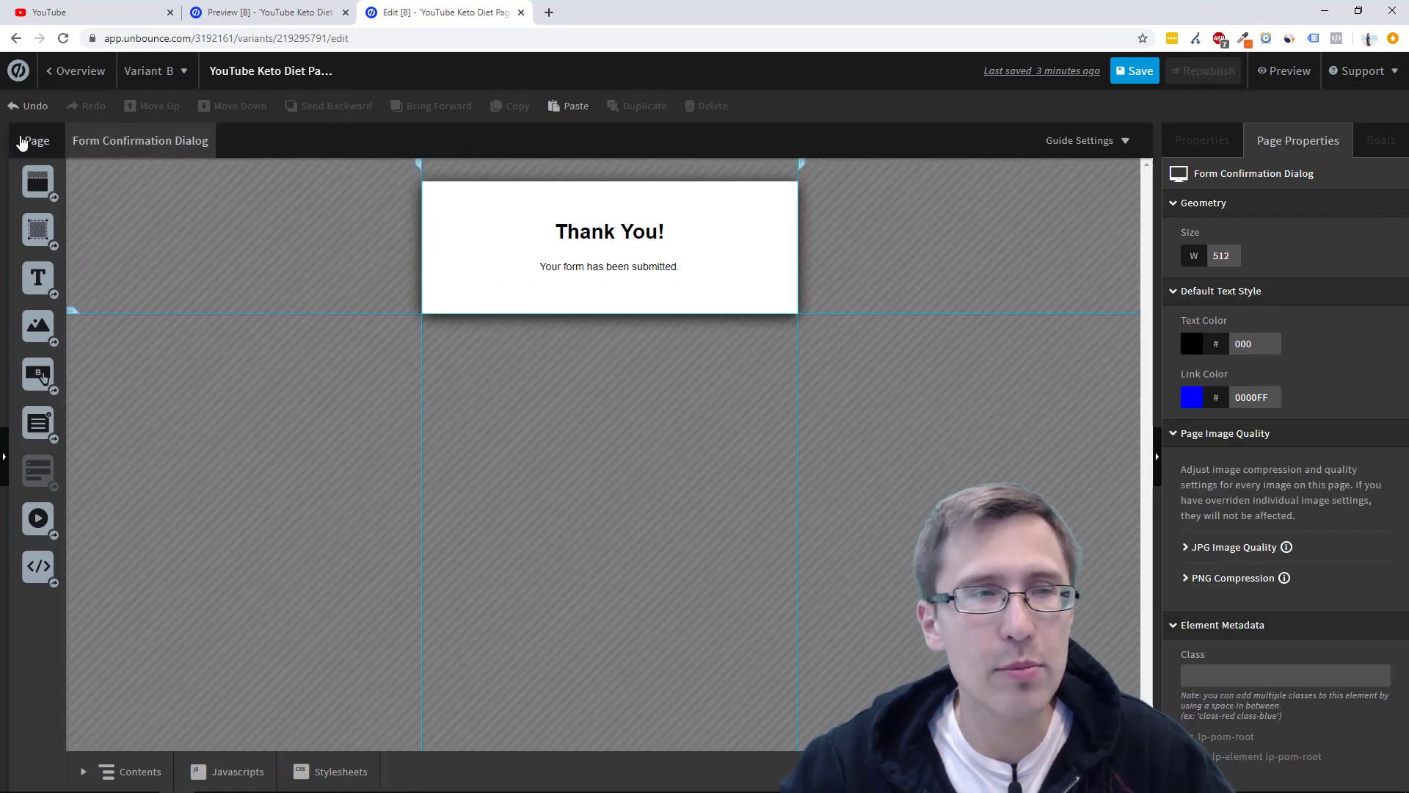
pyautogui.click(23, 144)
pyautogui.click(640, 351)
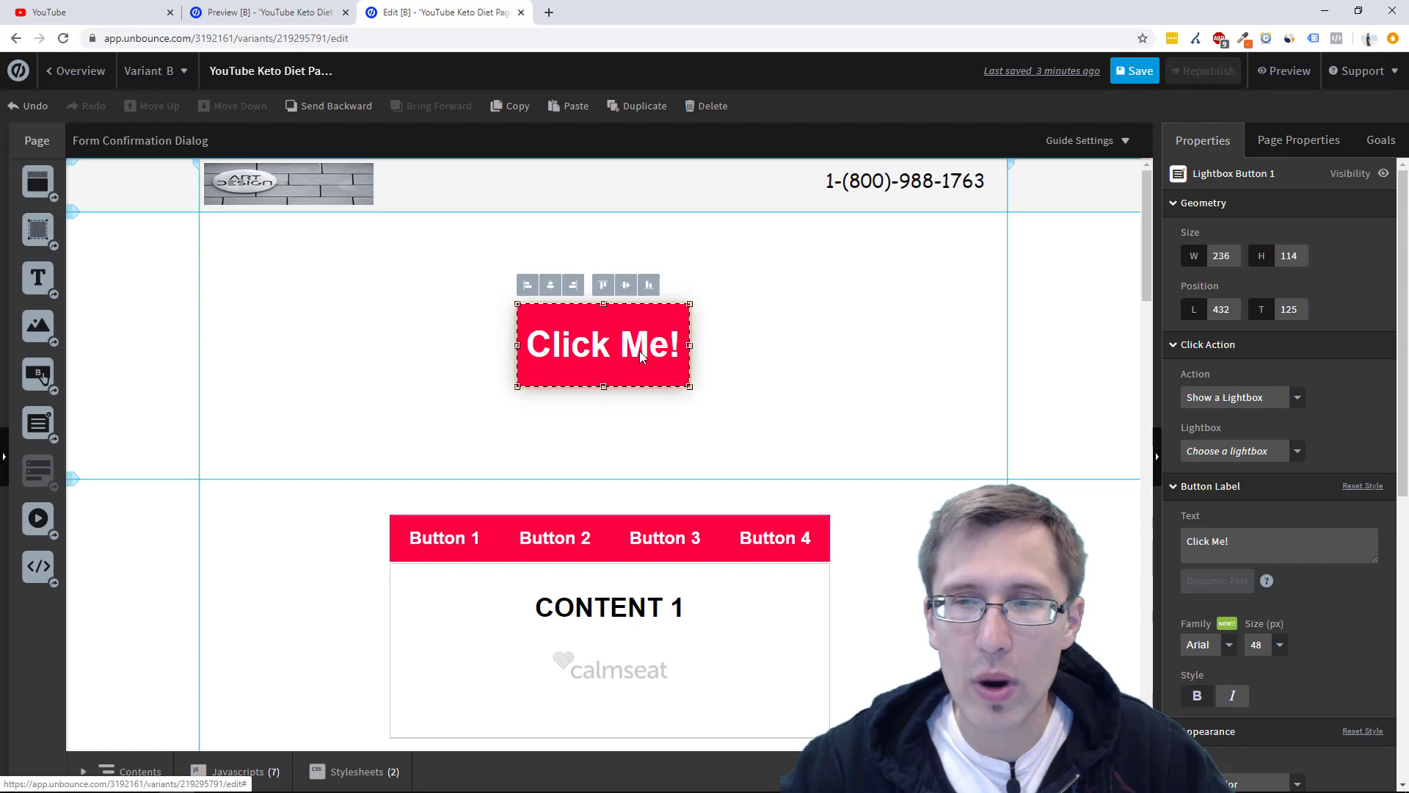
pyautogui.click(1270, 452)
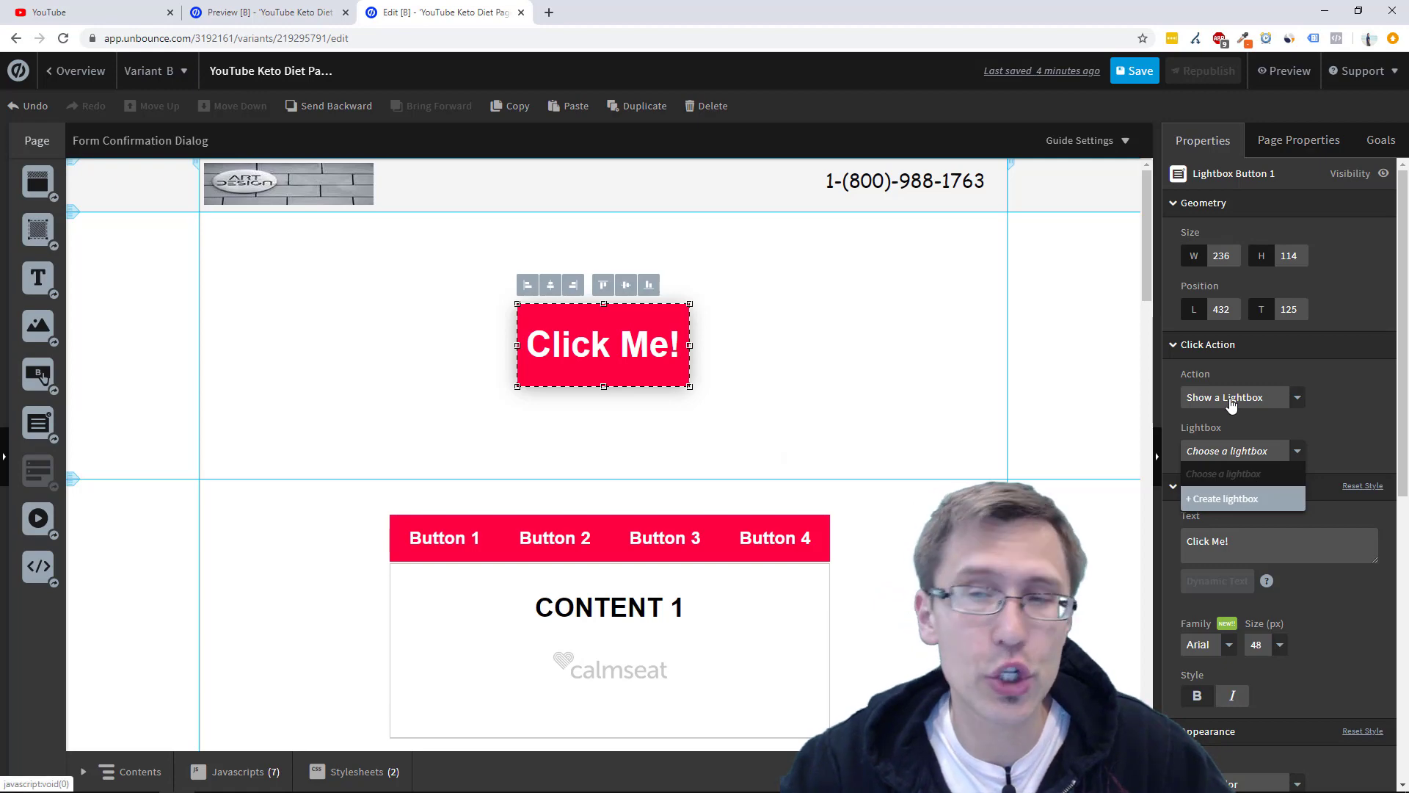
pyautogui.click(1221, 503)
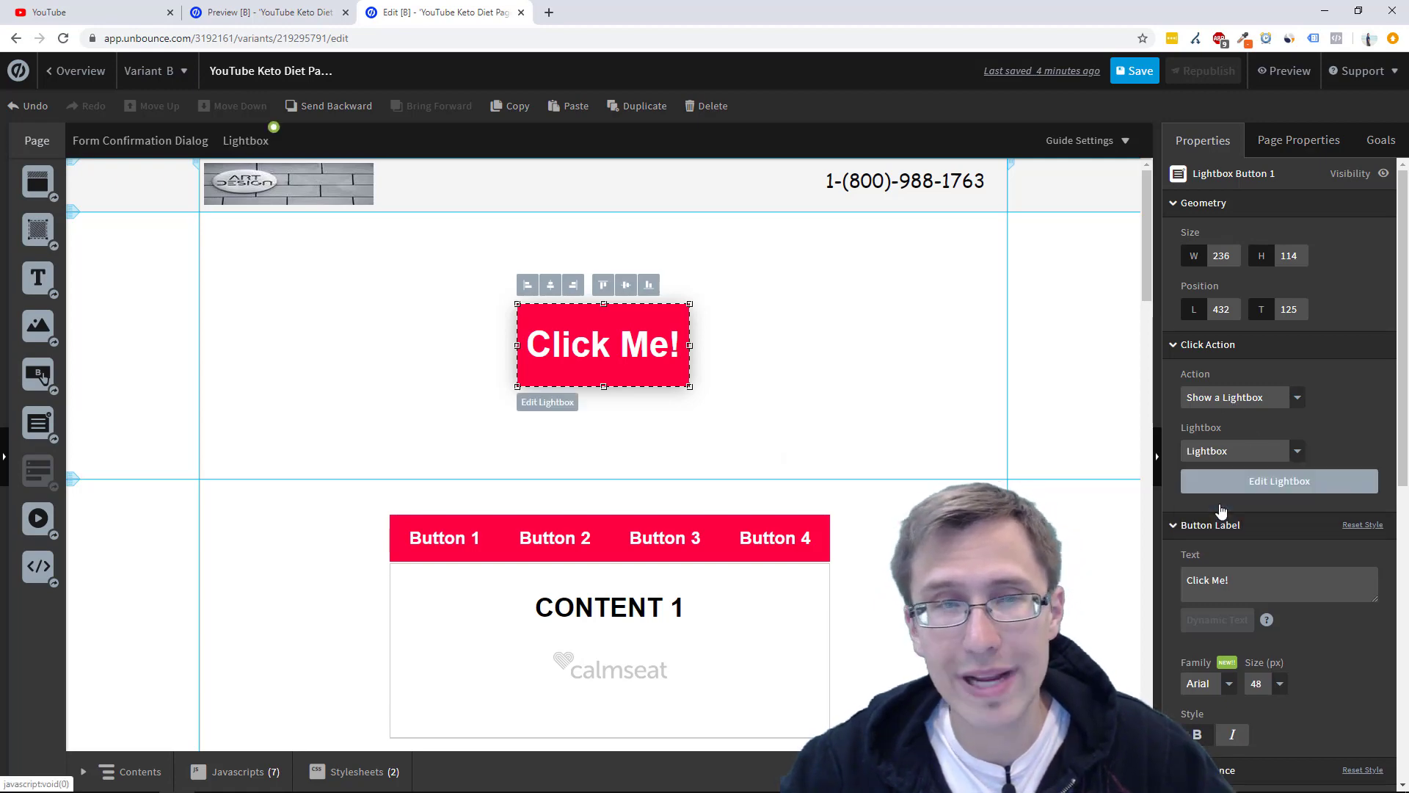
# In the new Lightbox, add an image element and import the aerial city photo from Unsplash.
pyautogui.click(245, 141)
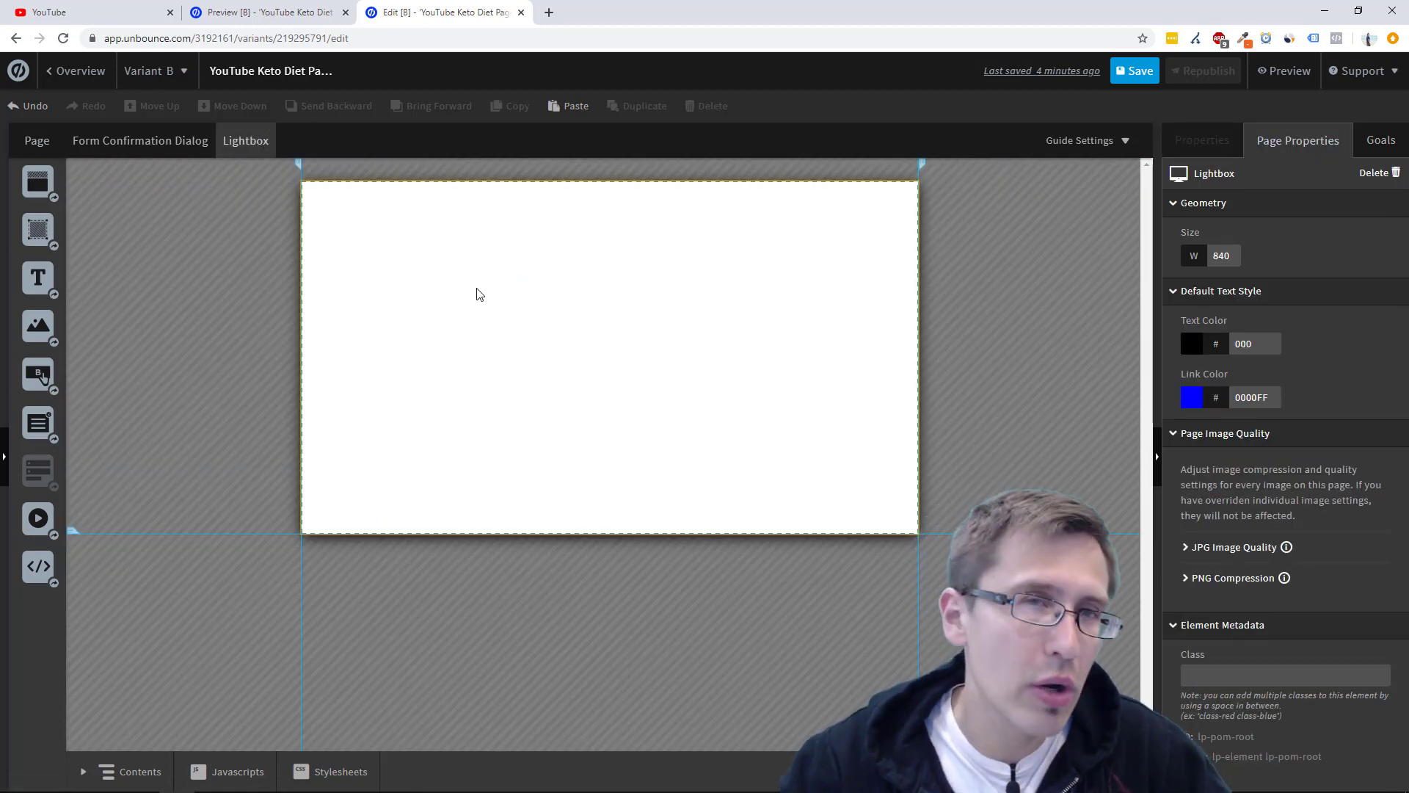
pyautogui.click(257, 398)
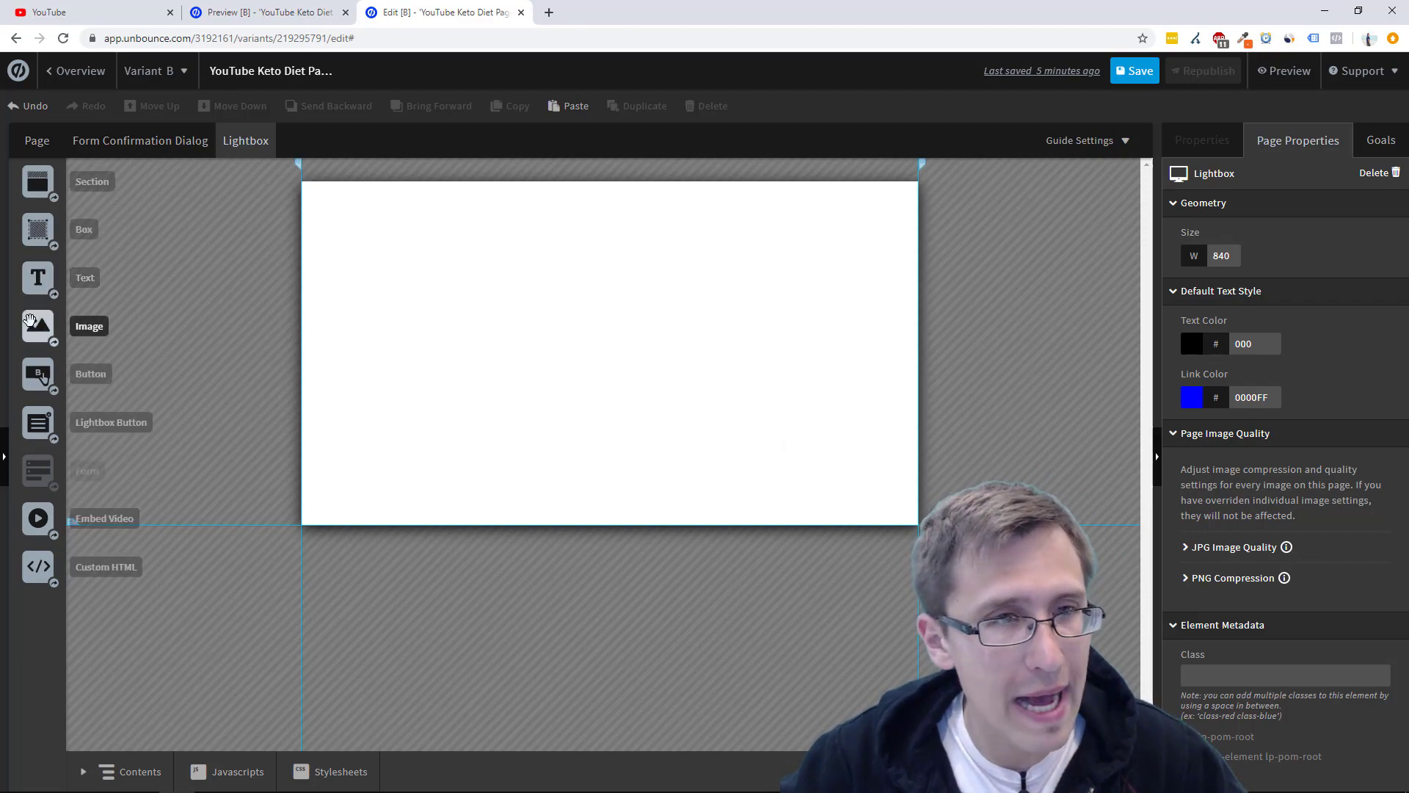
pyautogui.moveTo(29, 320); pyautogui.dragTo(441, 305)
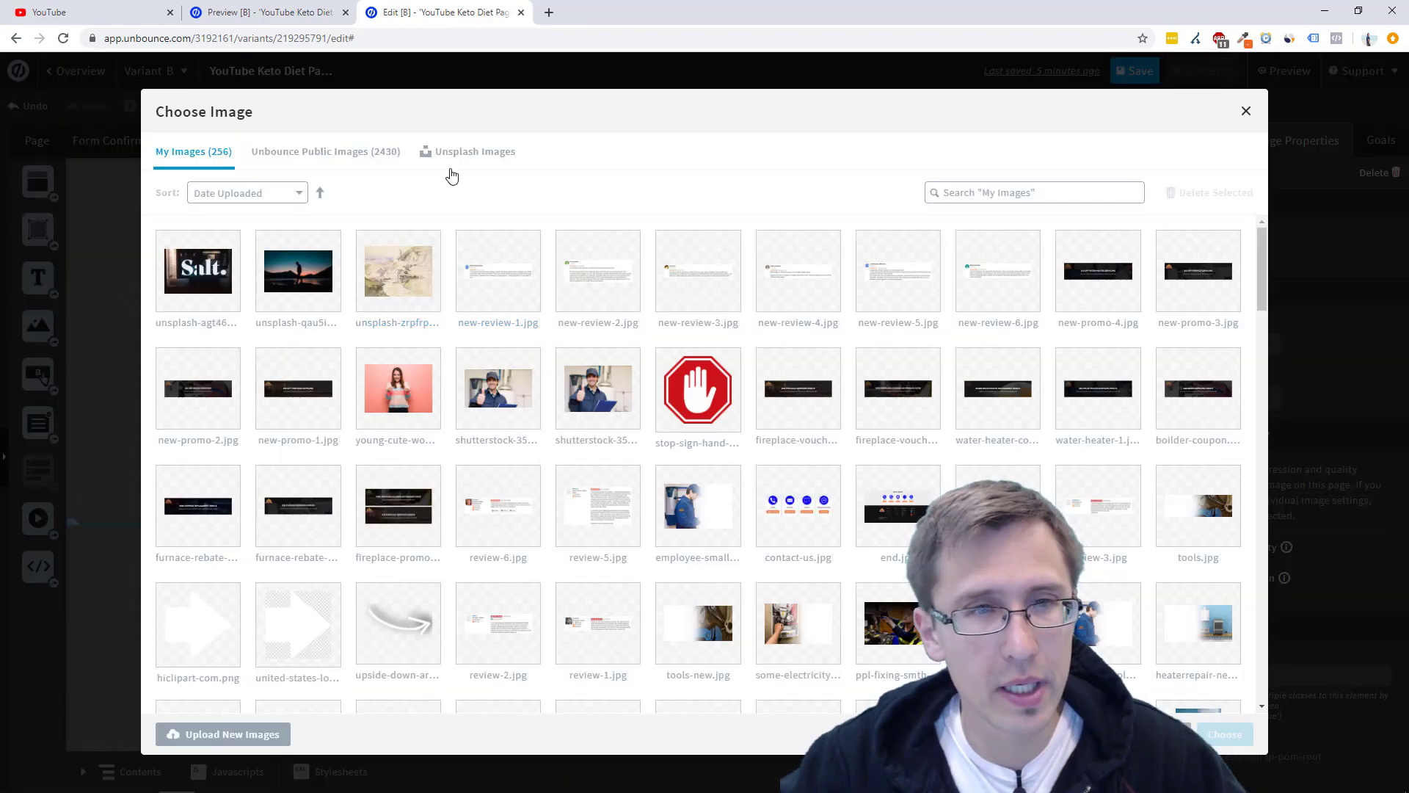
pyautogui.click(470, 151)
pyautogui.scroll(-2, 550, 441)
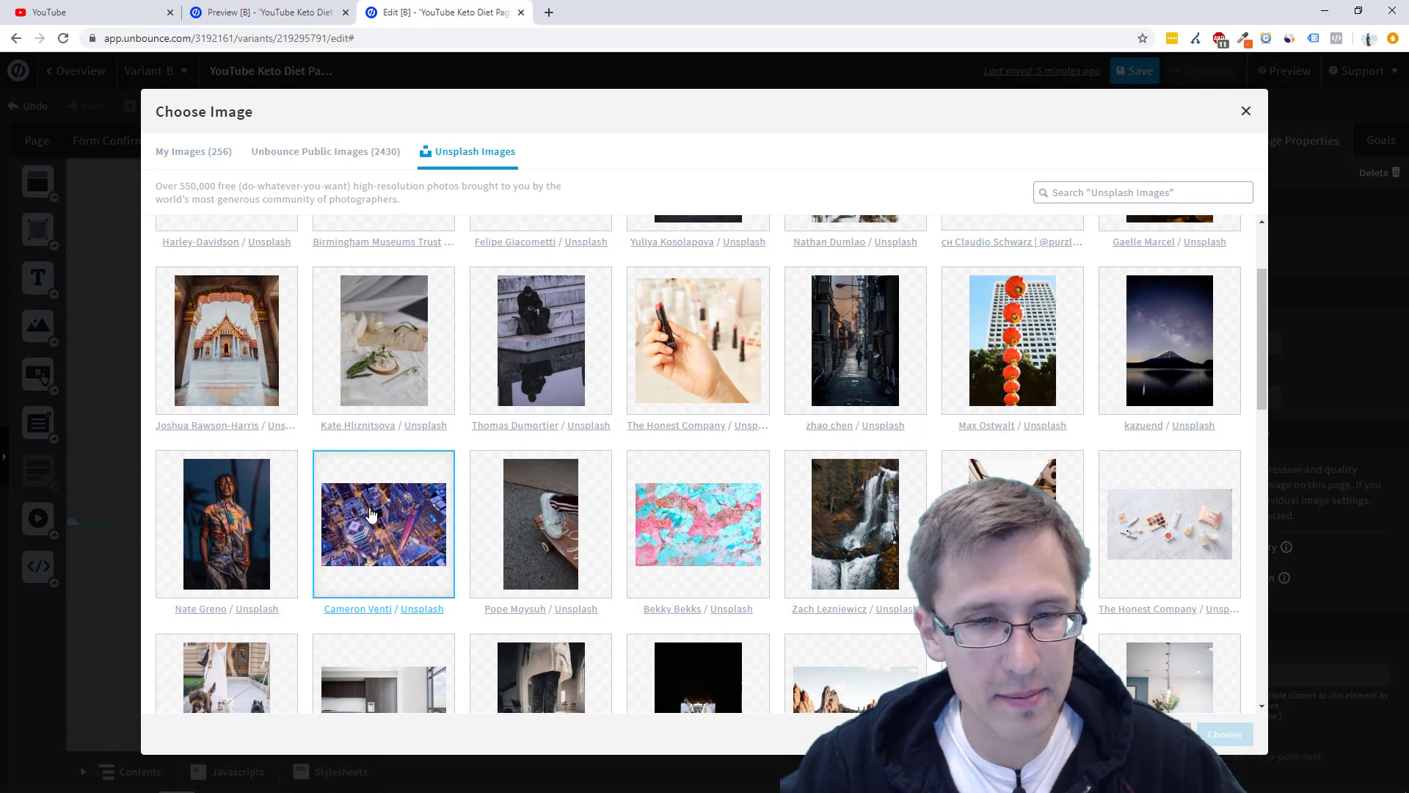
pyautogui.doubleClick(371, 514)
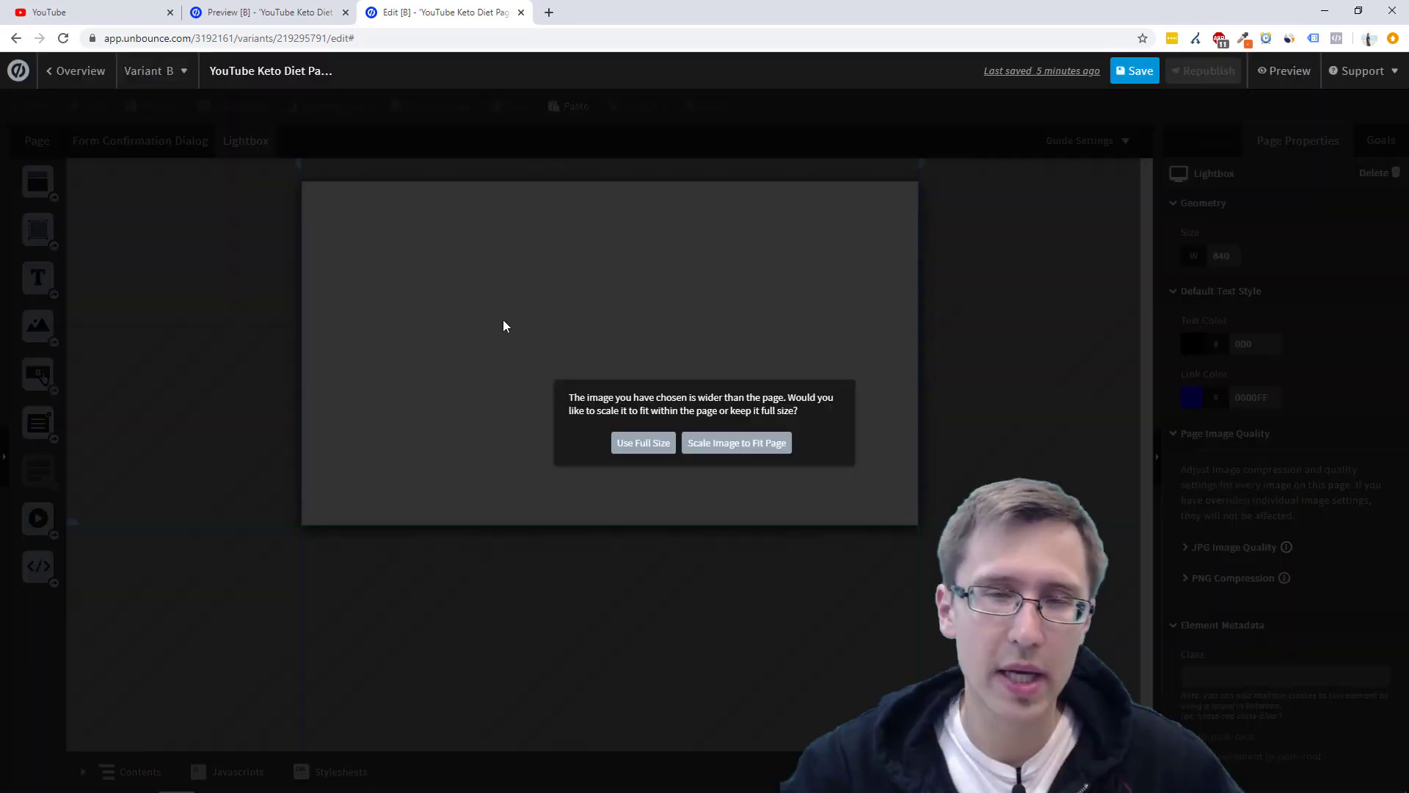
# Scale the city photo to fit, move it to the top-left corner, and shorten its height.
pyautogui.click(707, 444)
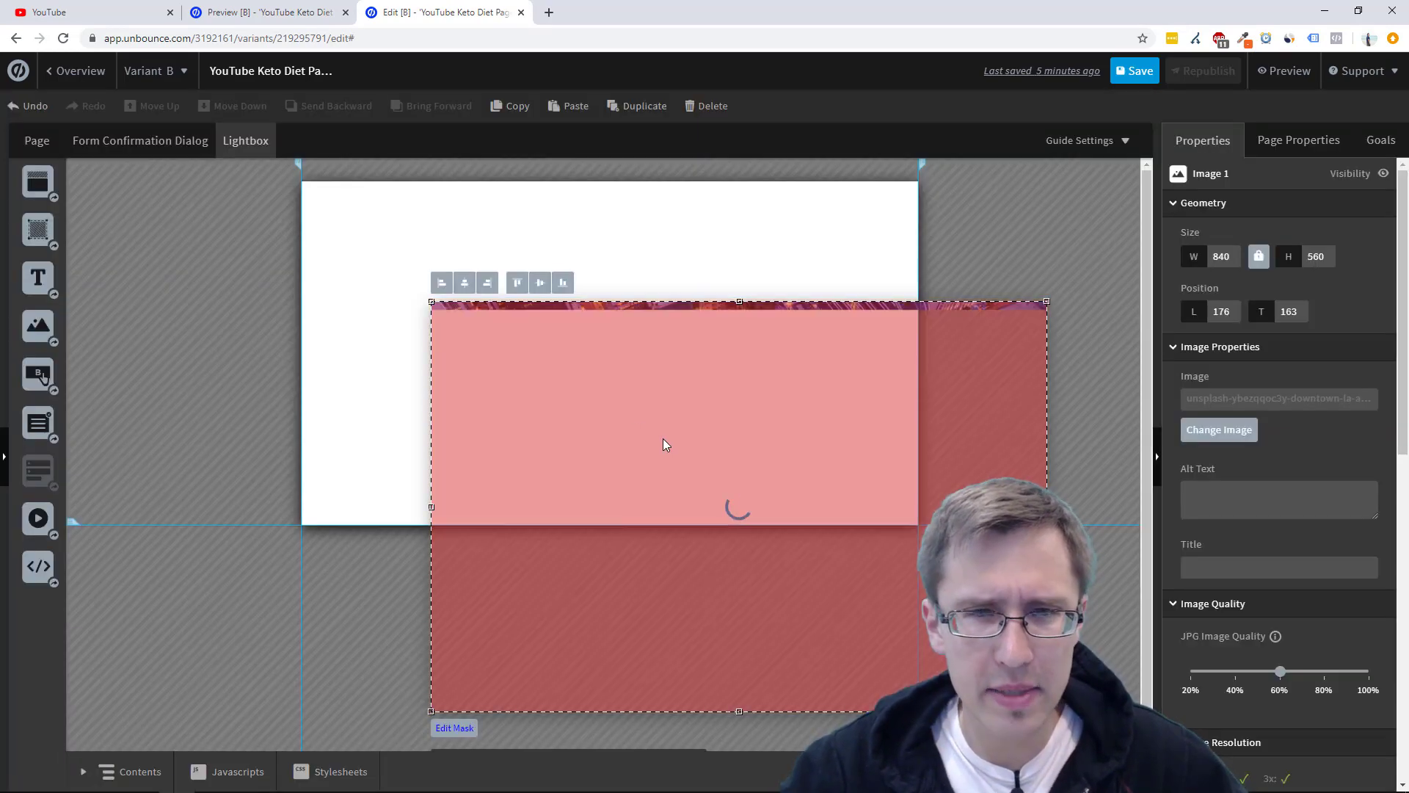
pyautogui.moveTo(663, 440); pyautogui.dragTo(532, 322)
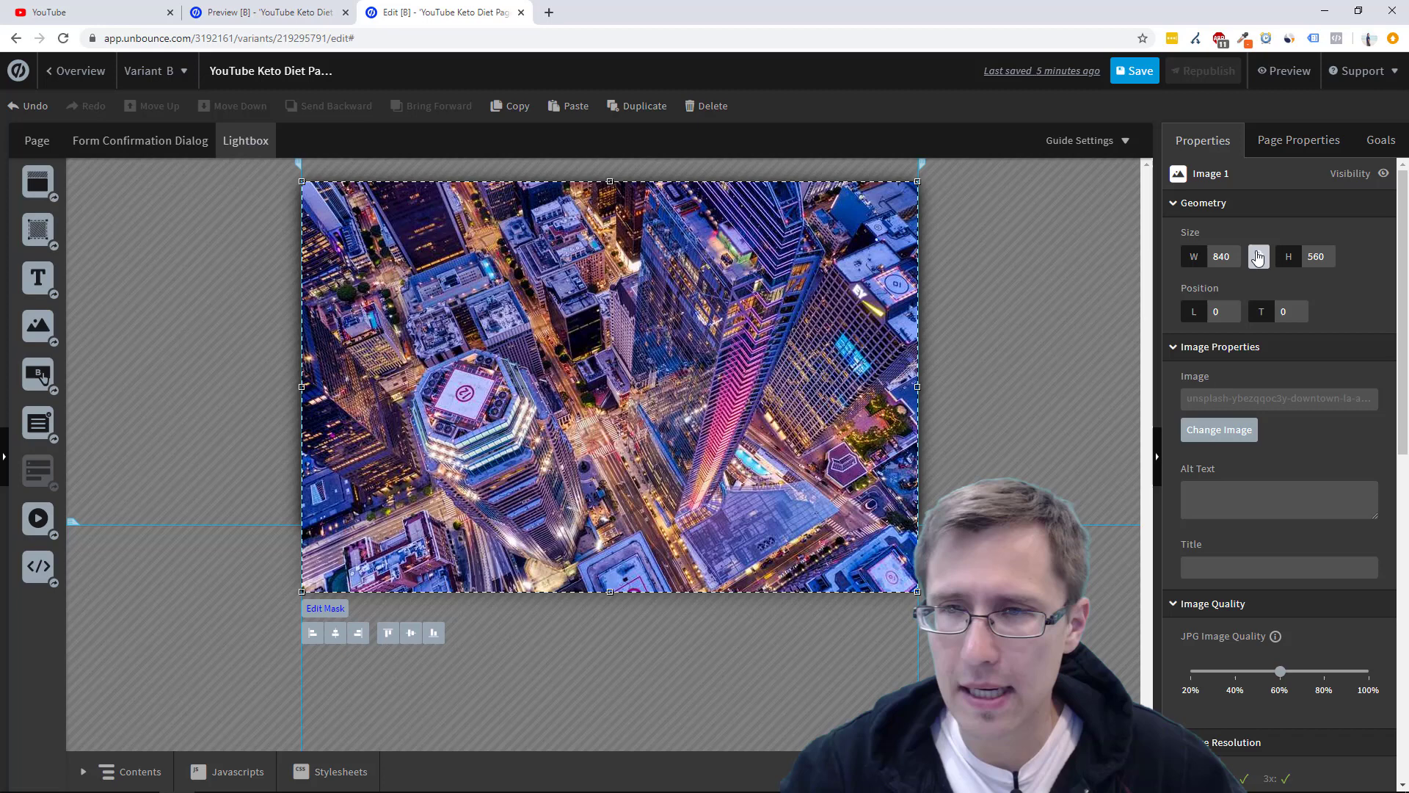
pyautogui.moveTo(611, 590); pyautogui.dragTo(629, 536)
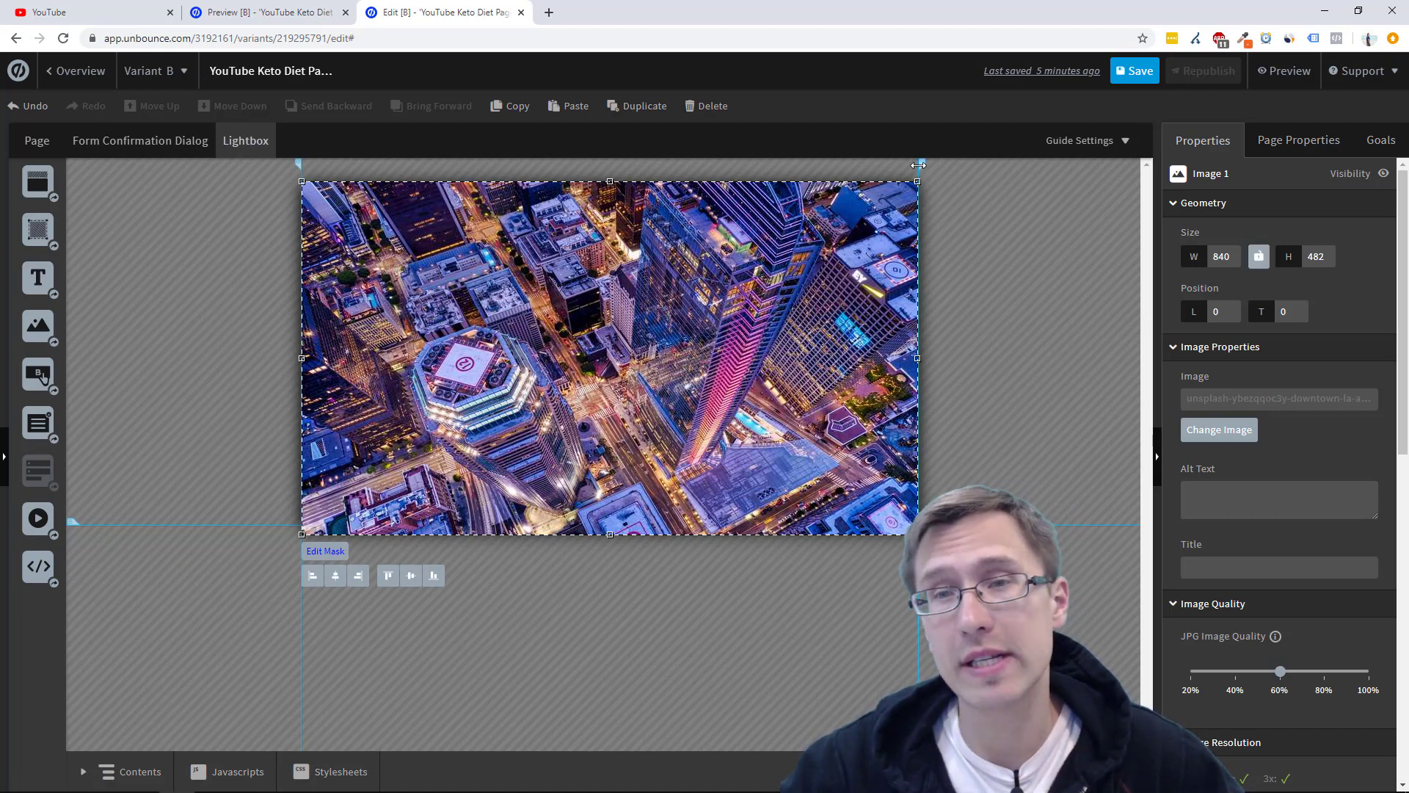
# Set the lightbox width to 840 px.
pyautogui.moveTo(918, 166)
pyautogui.mouseDown()
pyautogui.moveTo(1004, 173)
pyautogui.moveTo(924, 166)
pyautogui.mouseUp()
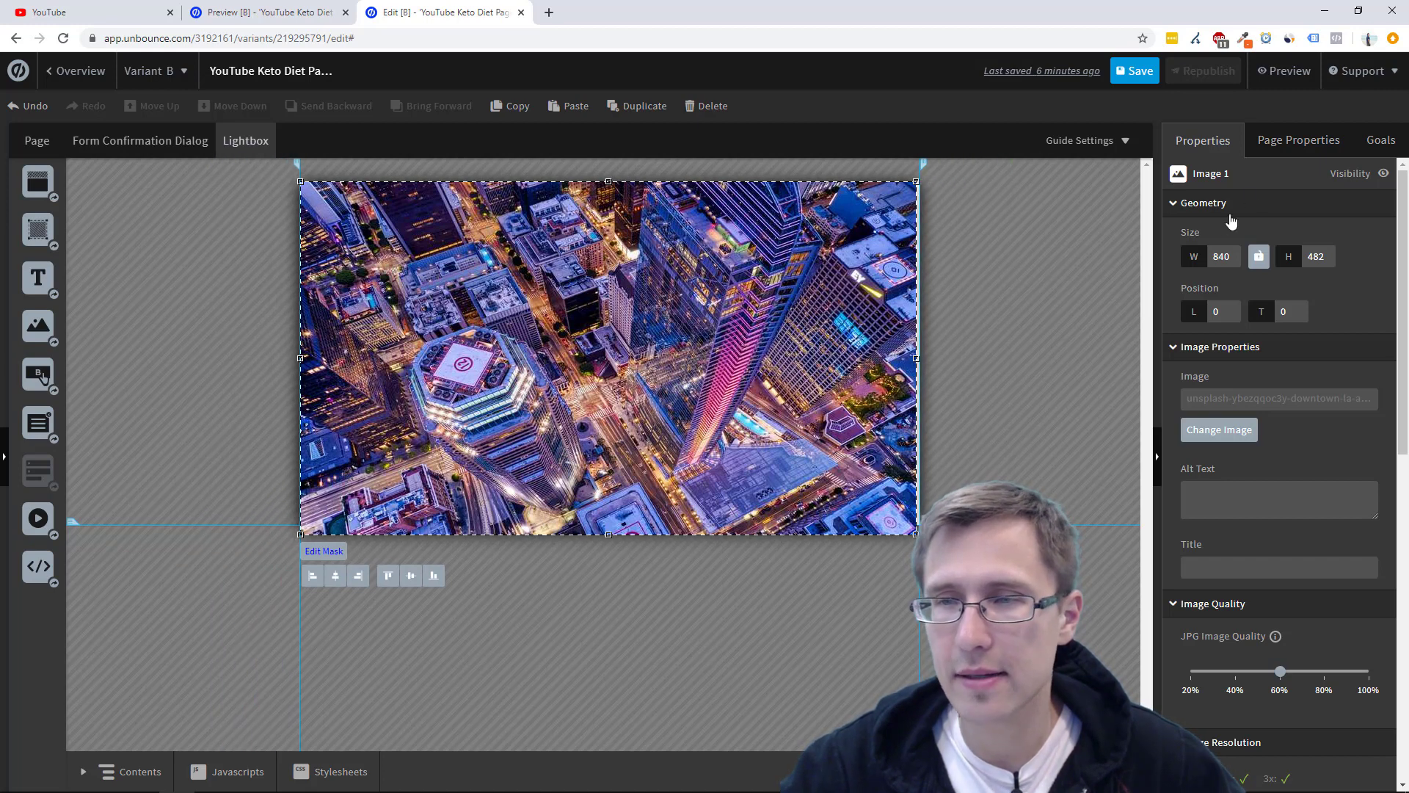
pyautogui.click(1293, 141)
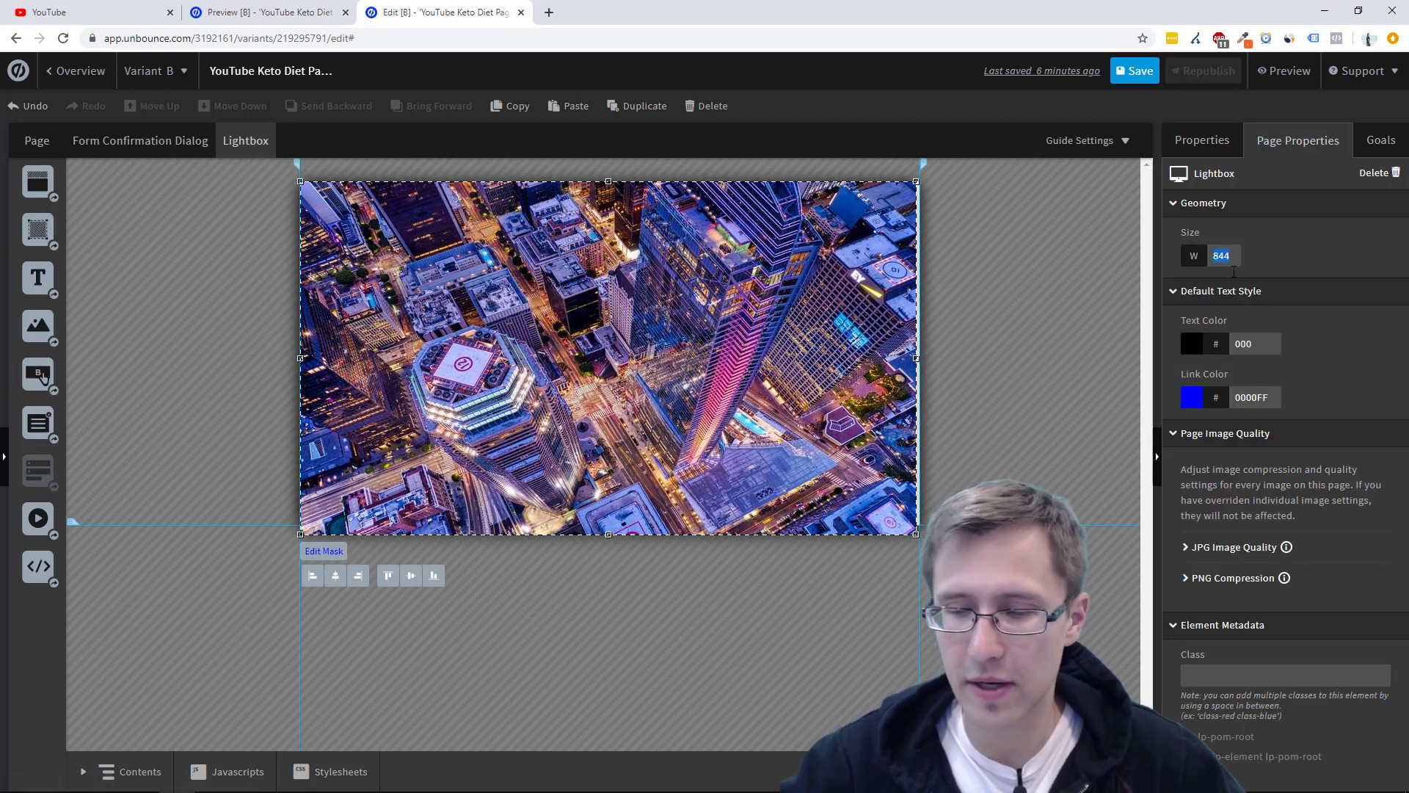
pyautogui.press('Return')
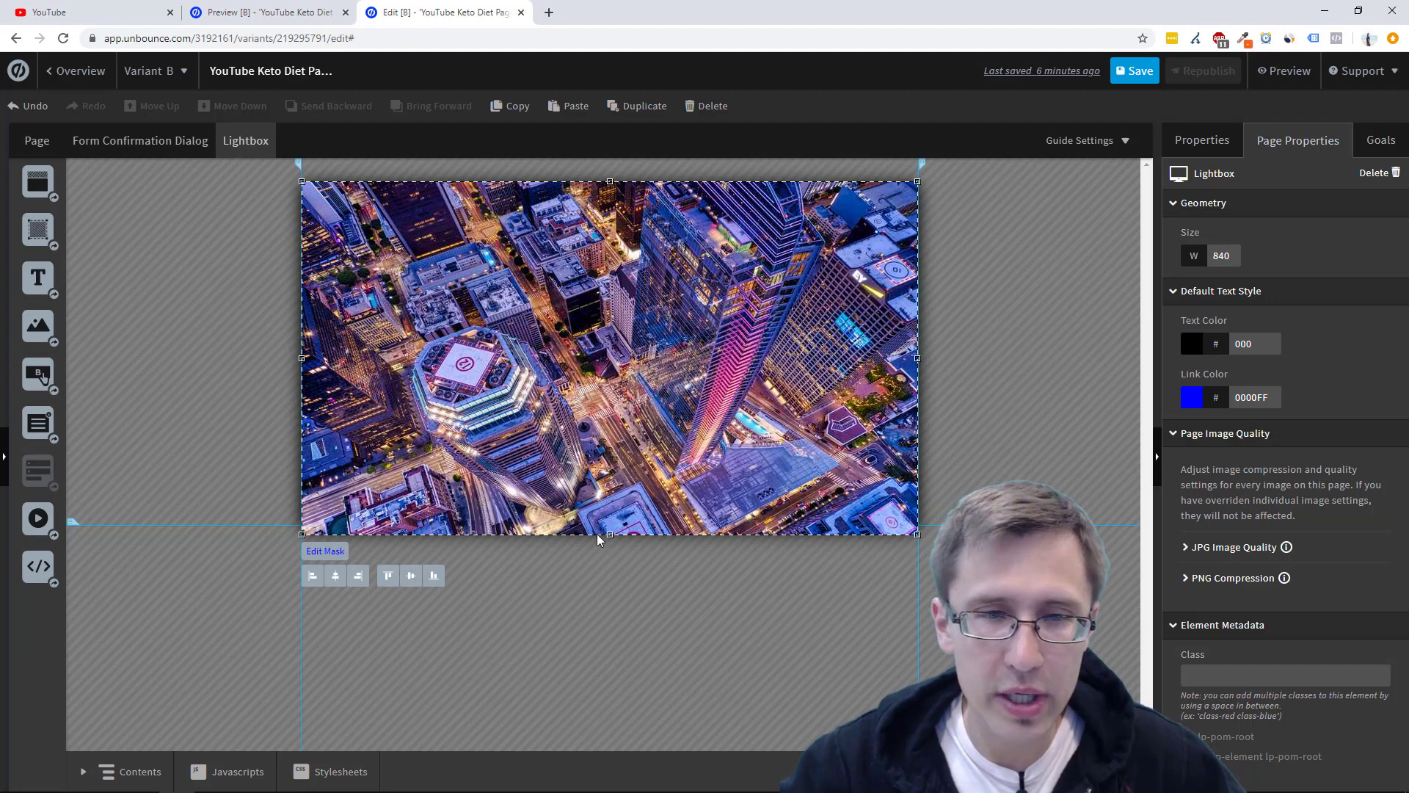
# Reposition the photo flush with the lightbox's top-left corner at 840 × 482 px.
pyautogui.click(531, 467)
pyautogui.moveTo(532, 468); pyautogui.dragTo(568, 485)
pyautogui.click(396, 456)
pyautogui.click(680, 574)
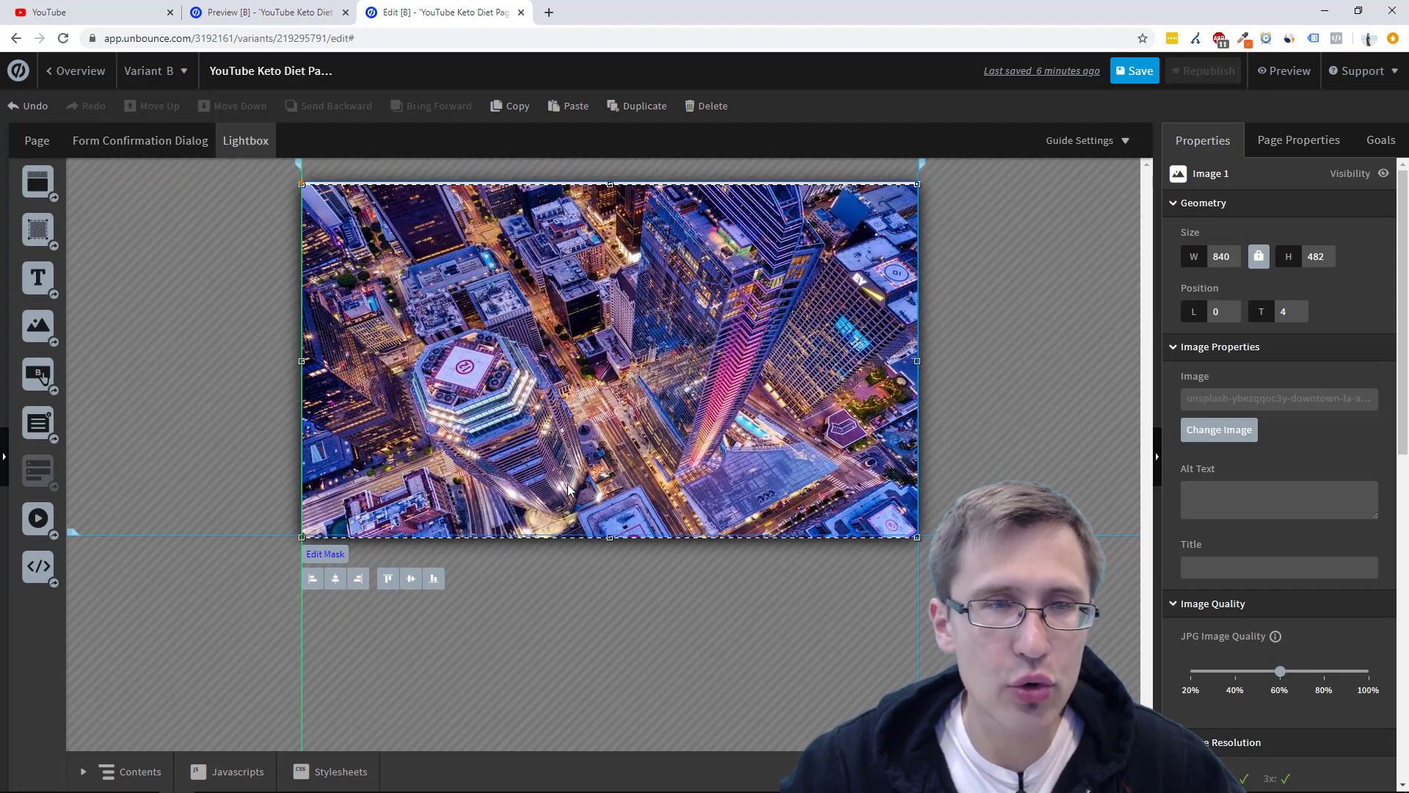
pyautogui.moveTo(568, 484); pyautogui.dragTo(568, 483)
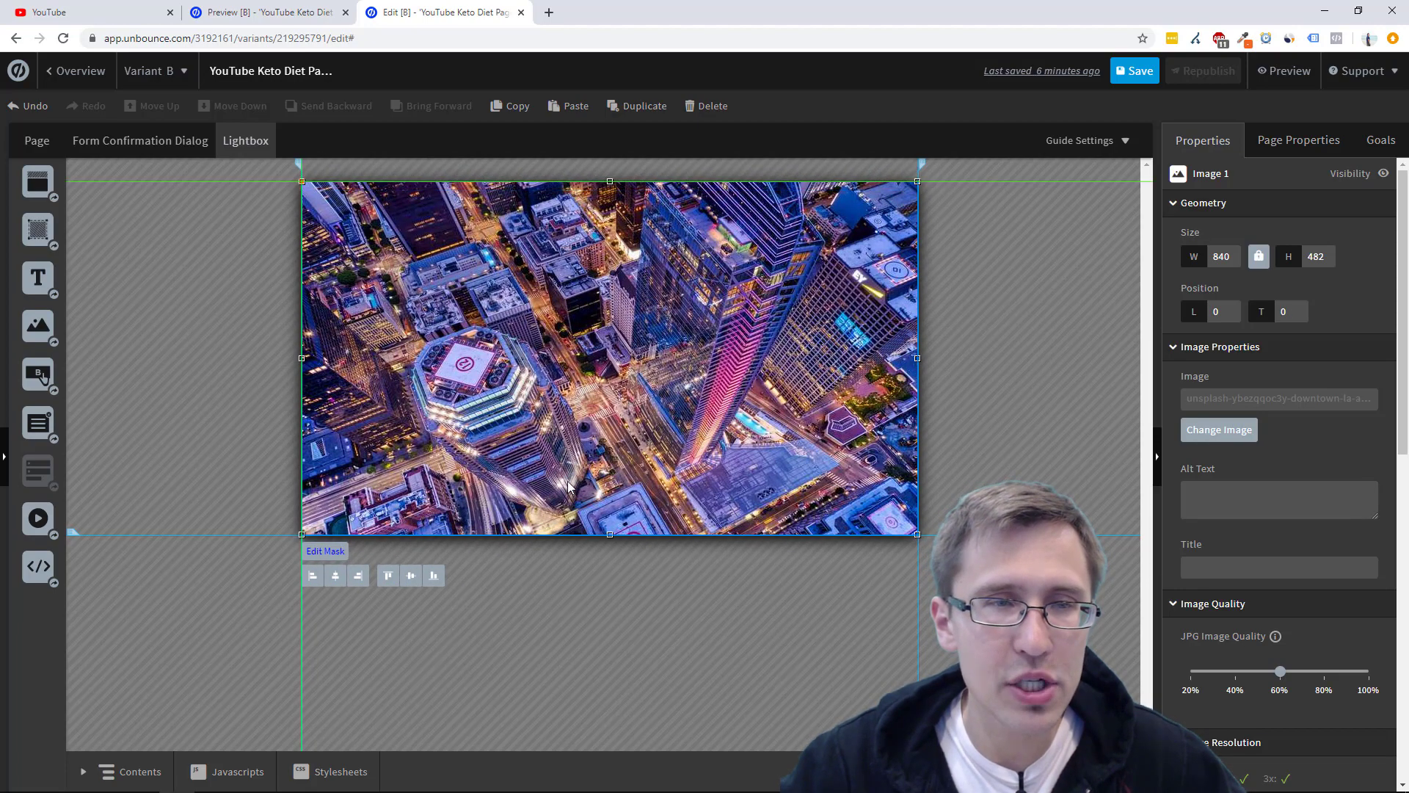
pyautogui.click(682, 593)
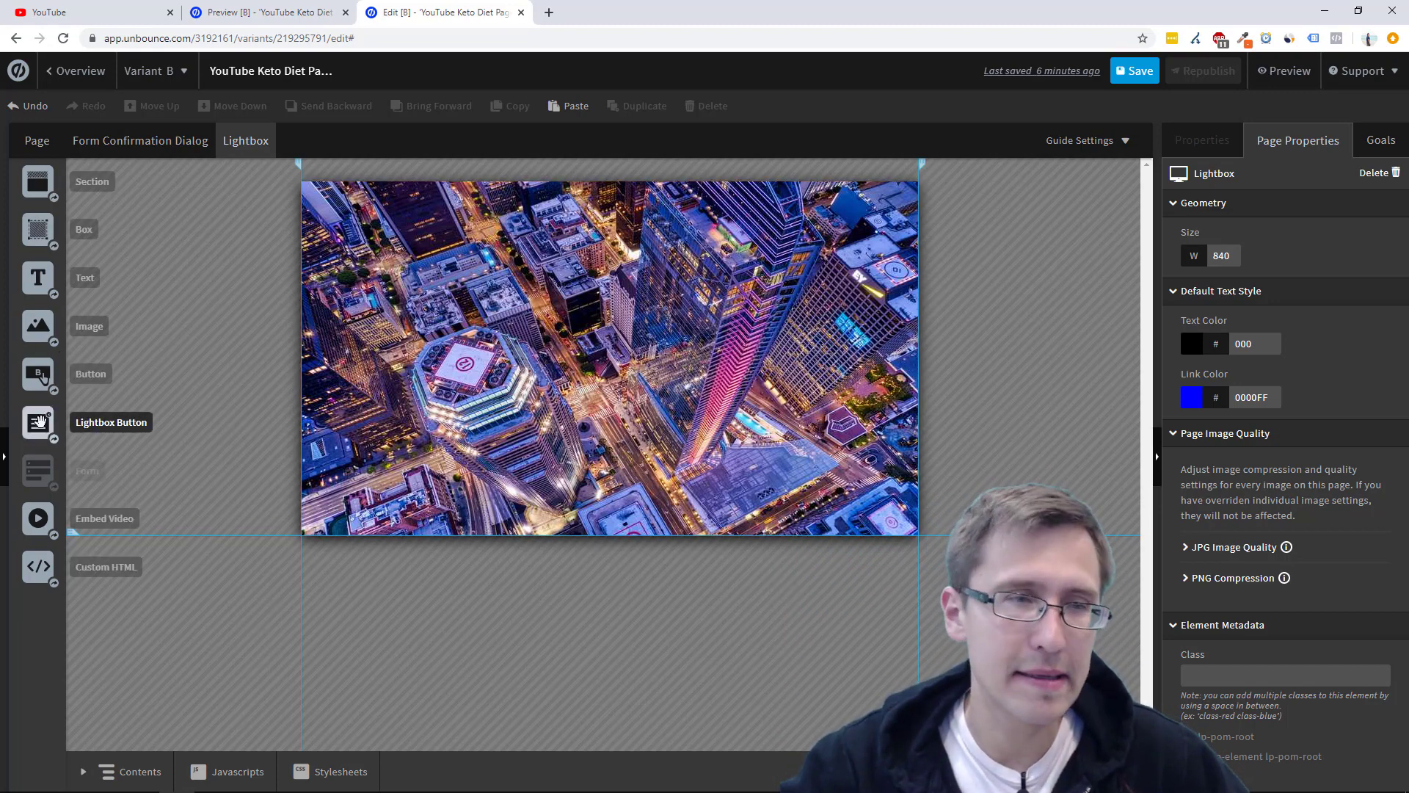
# Add a lightbox button onto the photo labelled '>'.
pyautogui.moveTo(30, 429); pyautogui.dragTo(885, 342)
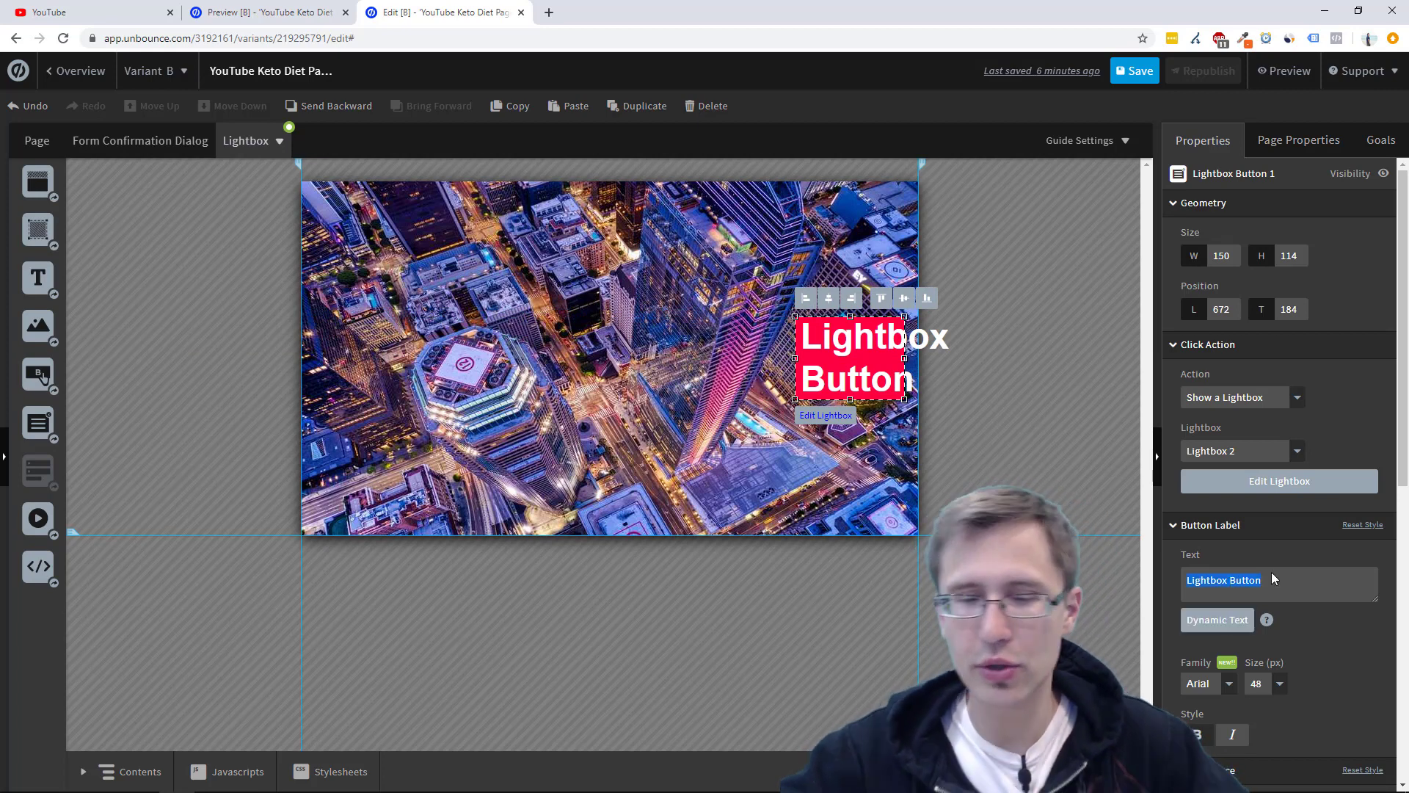
pyautogui.press('BackSpace')
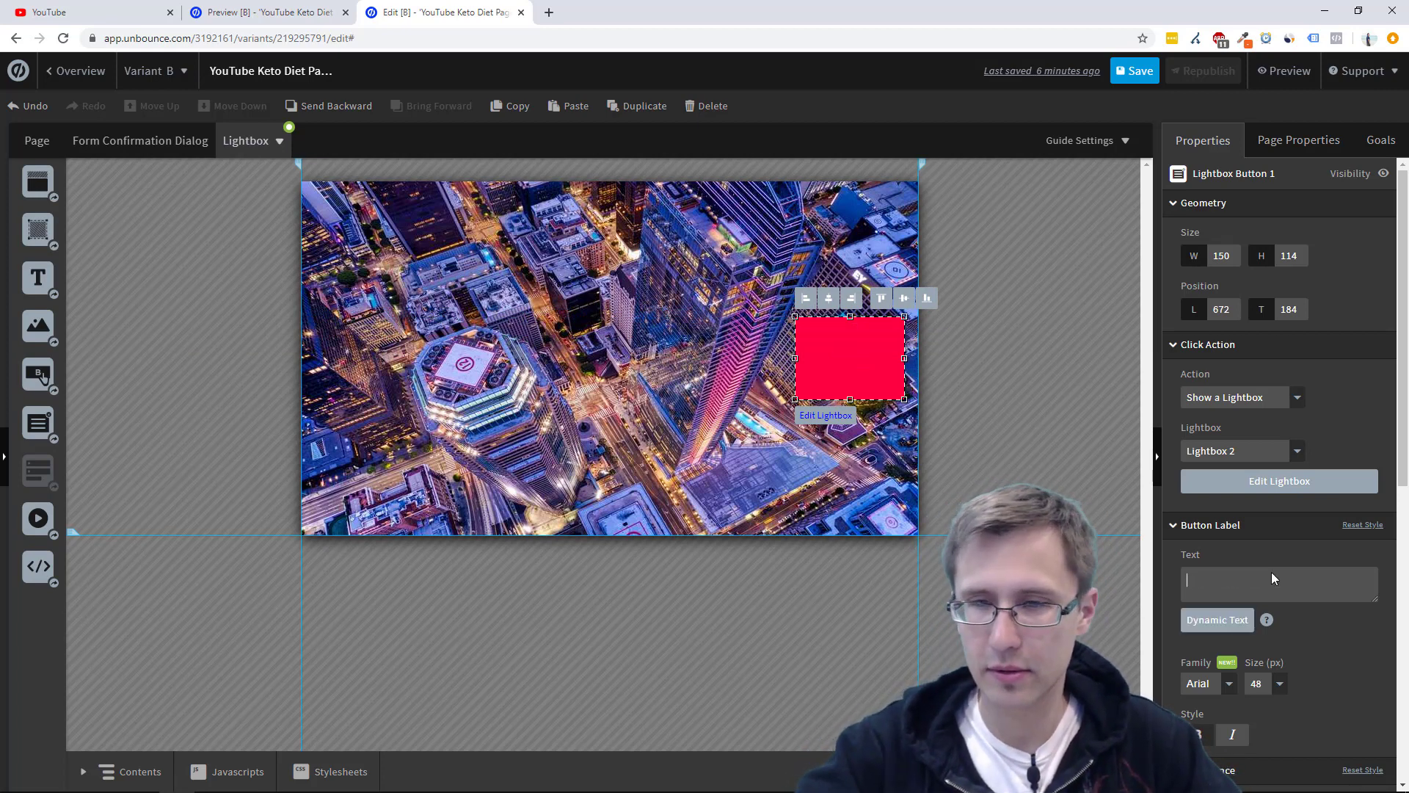
pyautogui.write('->')
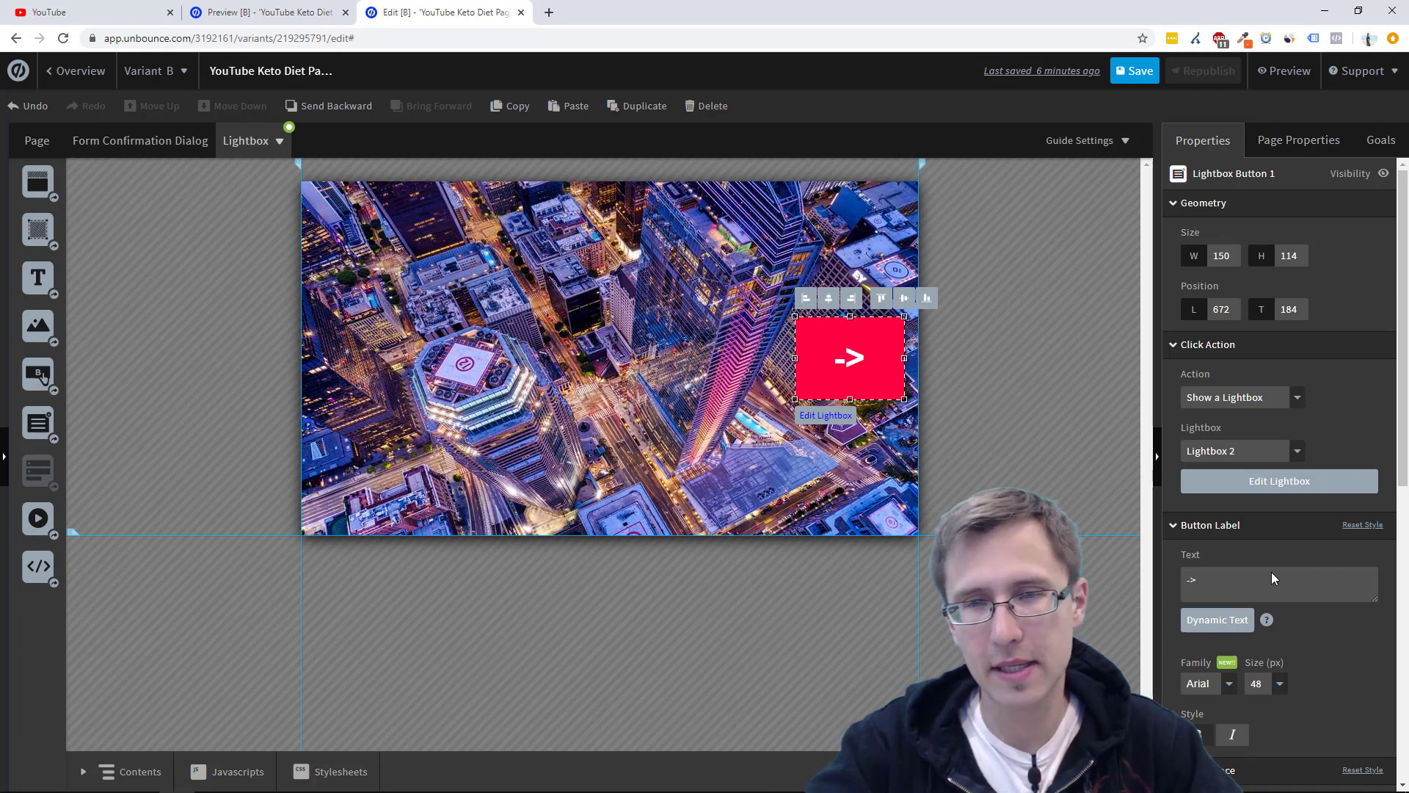
pyautogui.press('BackSpace')
pyautogui.write('>')
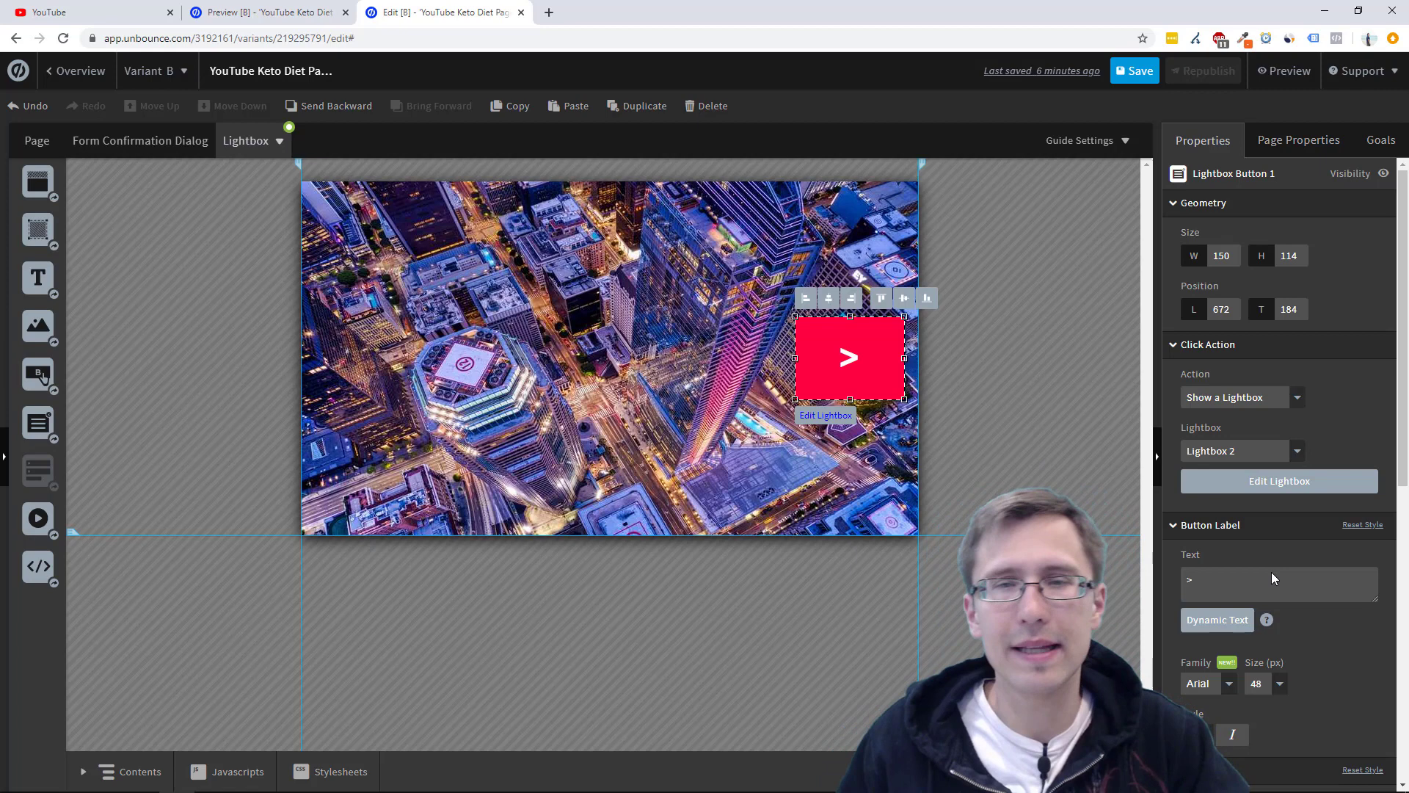
# Make the '>' button round with corner radius 100, a 30 px label, and 70 × 70 size.
pyautogui.scroll(-4, 1272, 571)
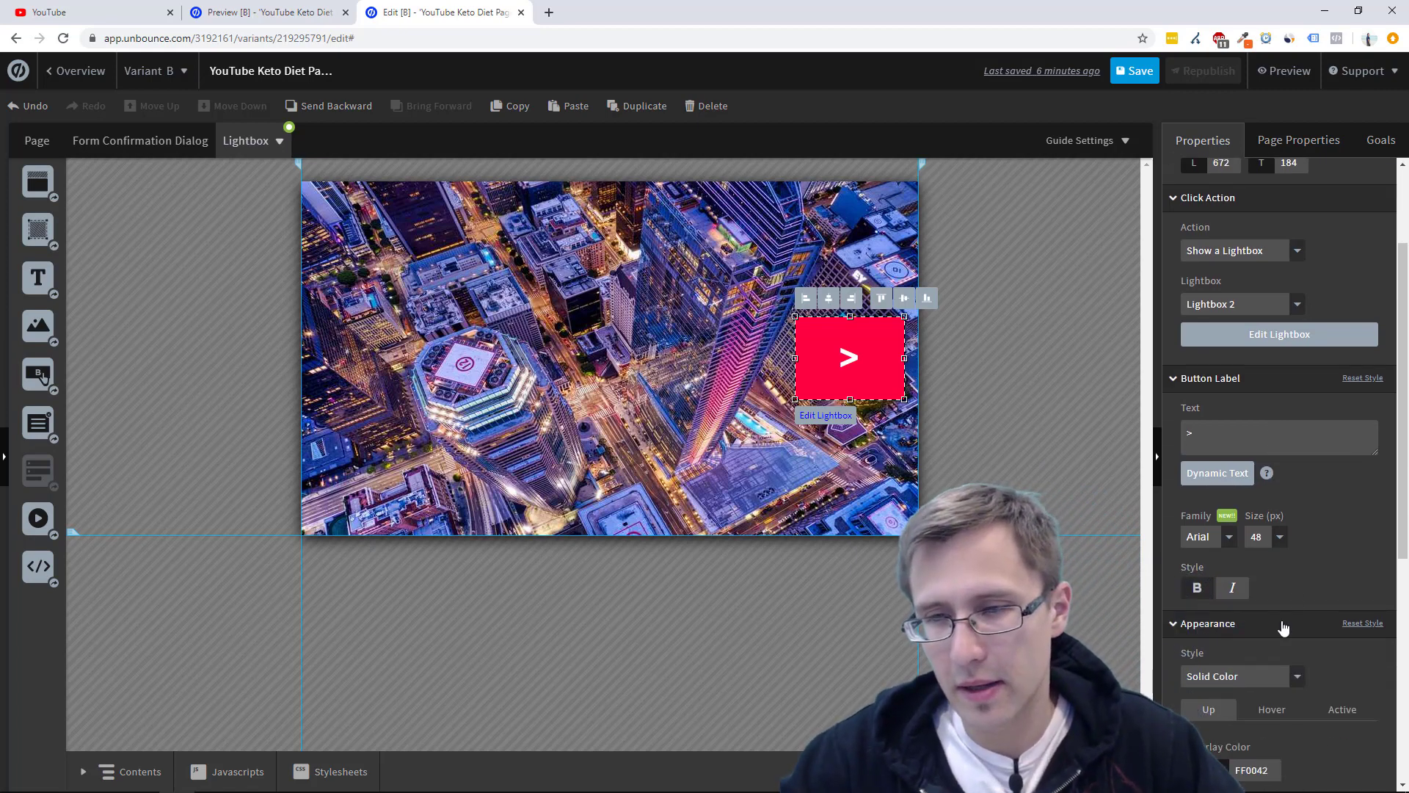
pyautogui.scroll(1, 1301, 483)
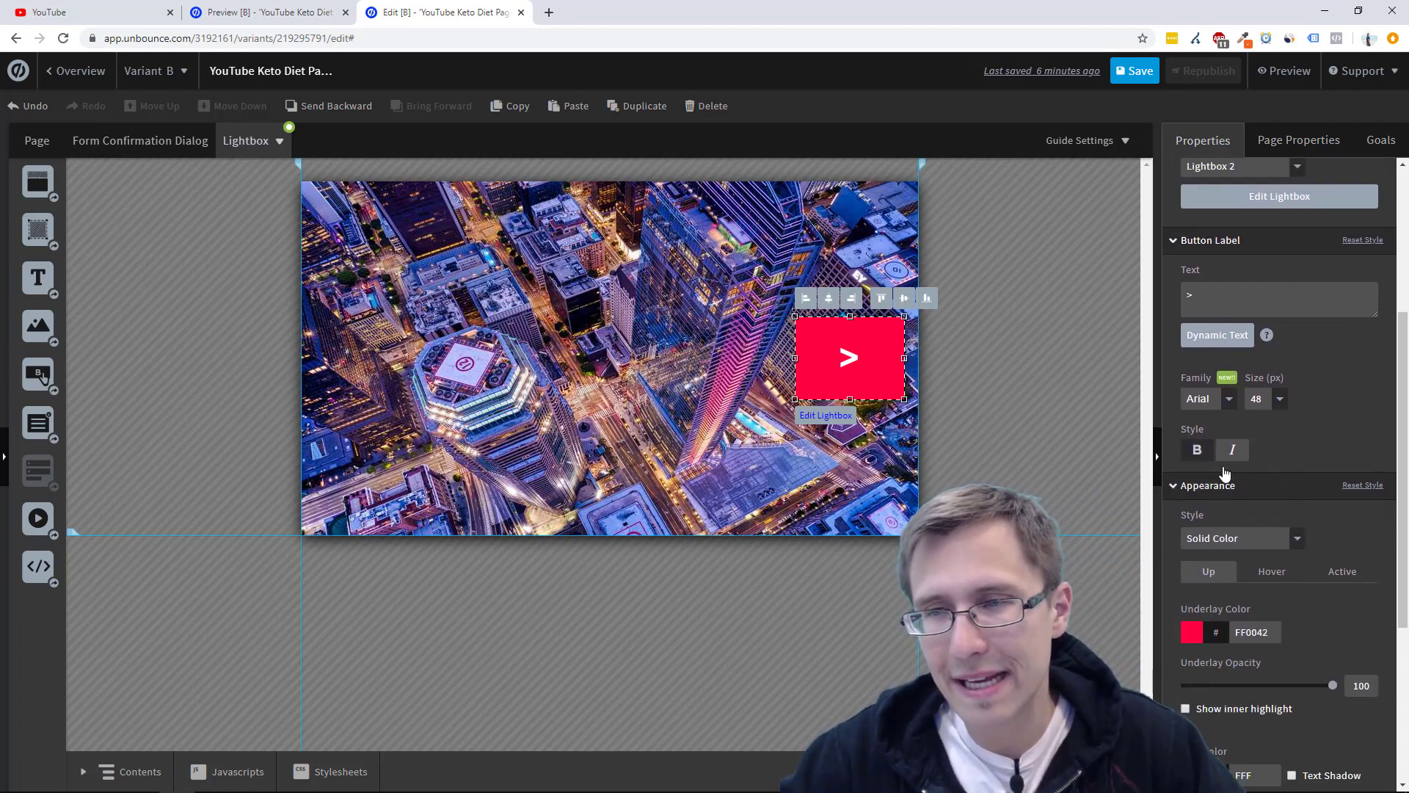
pyautogui.scroll(-4, 1300, 483)
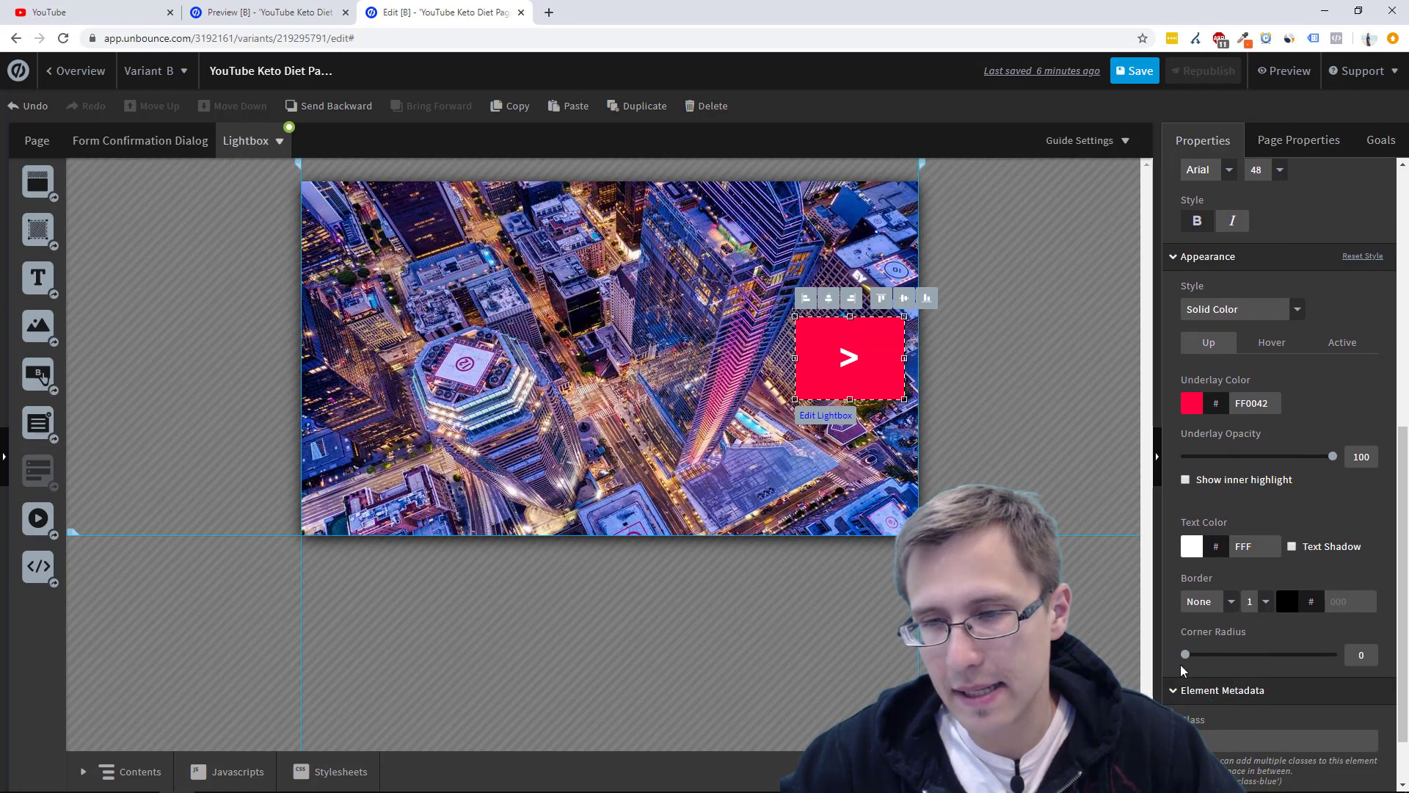
pyautogui.moveTo(1186, 654); pyautogui.dragTo(1332, 654)
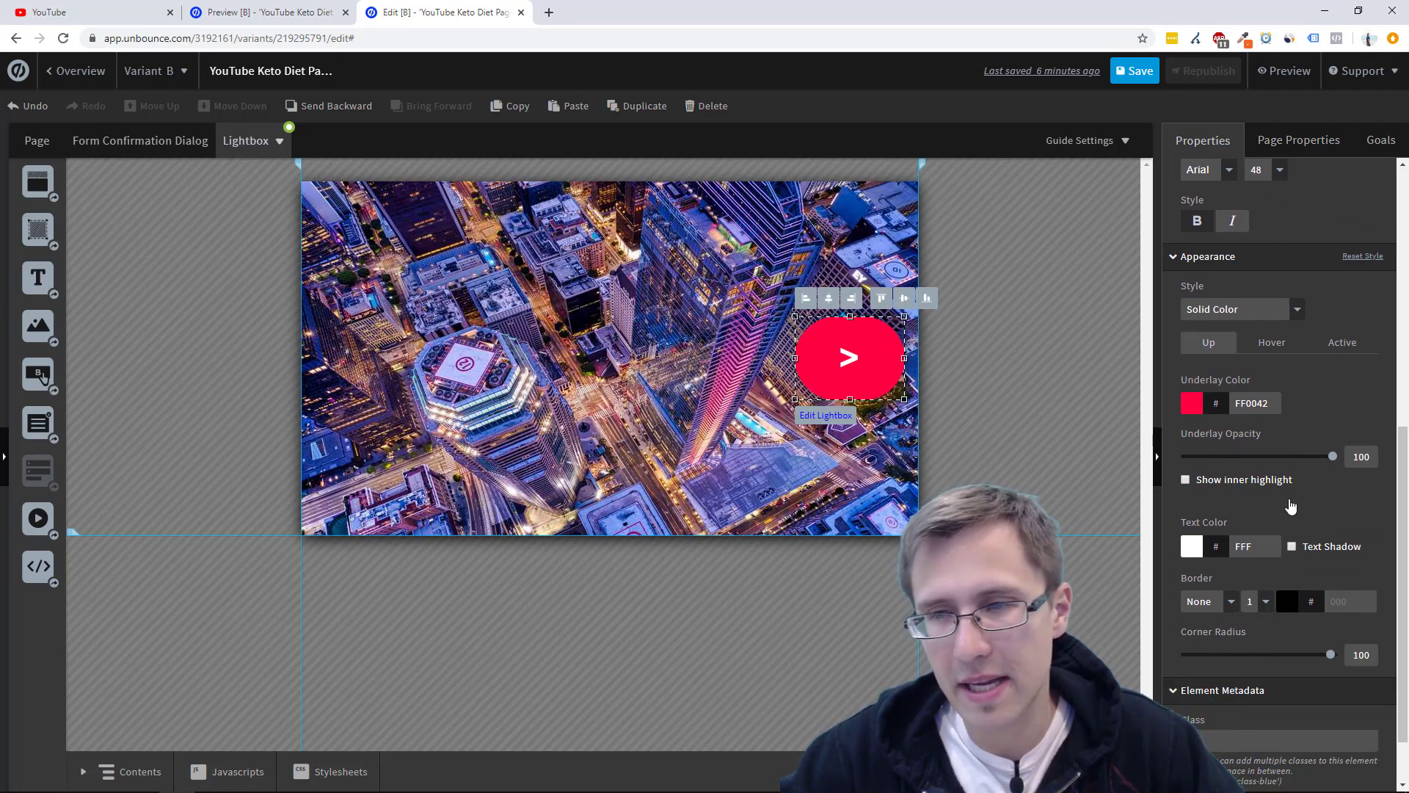
pyautogui.scroll(1, 1312, 526)
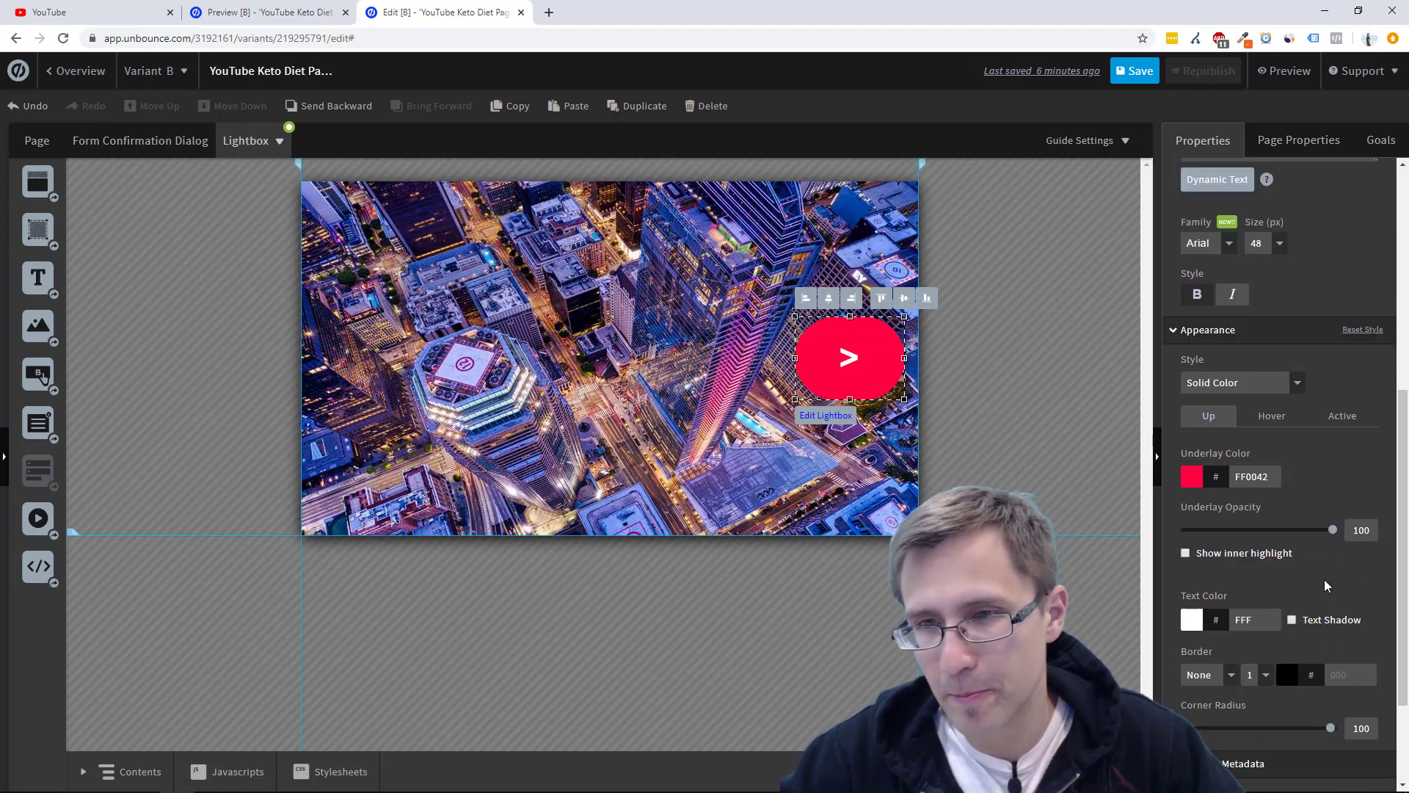
pyautogui.scroll(3, 1324, 545)
pyautogui.click(1257, 463)
pyautogui.doubleClick(1257, 463)
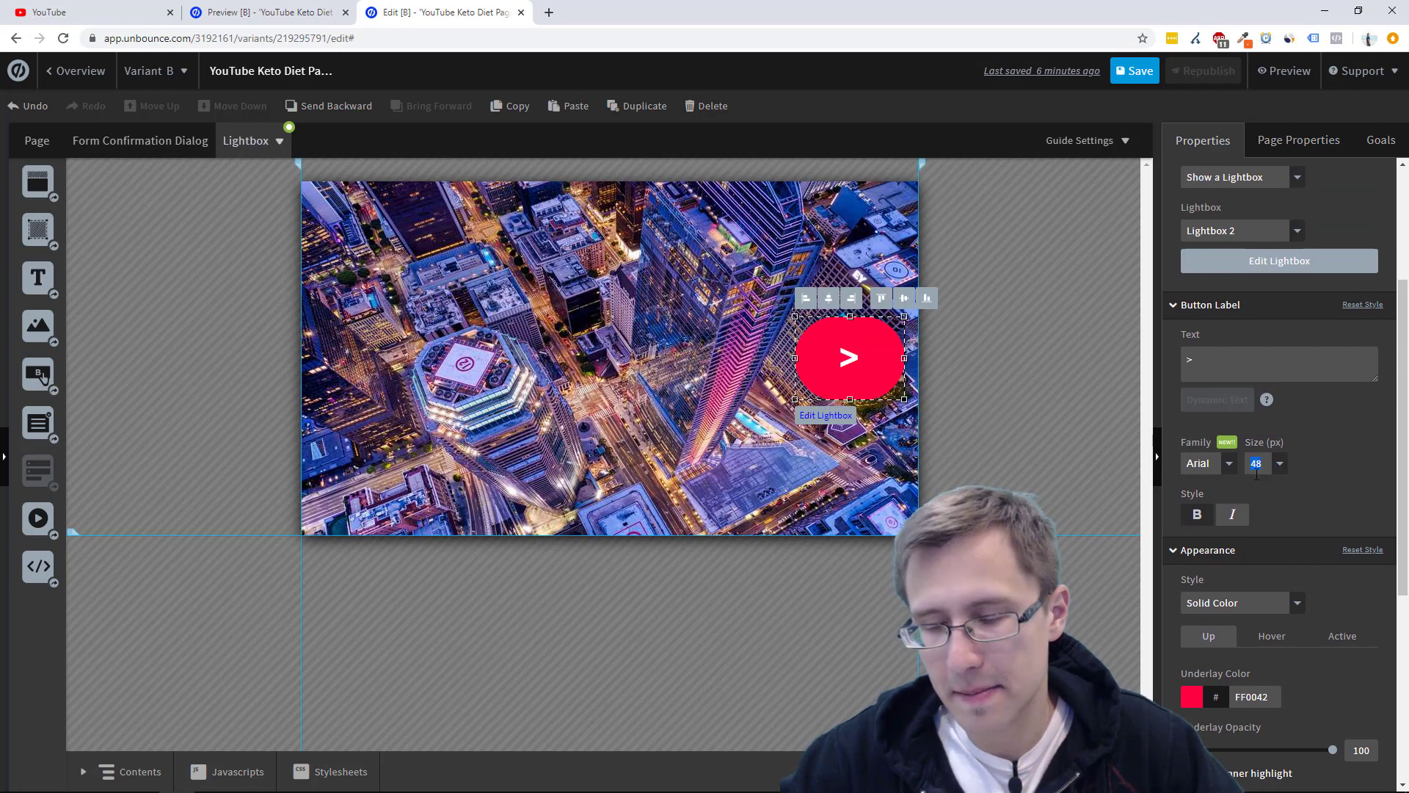
pyautogui.write('30')
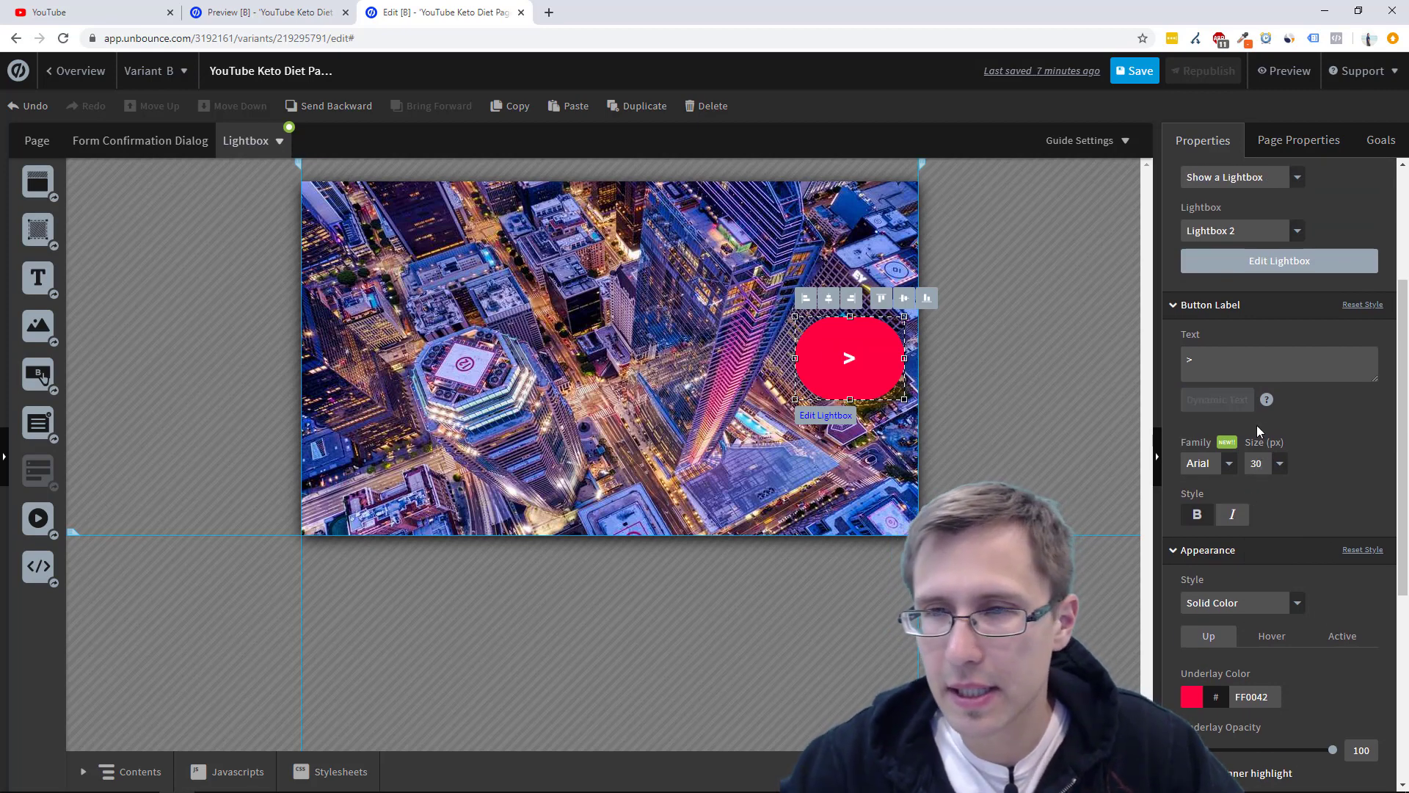
pyautogui.scroll(3, 1332, 495)
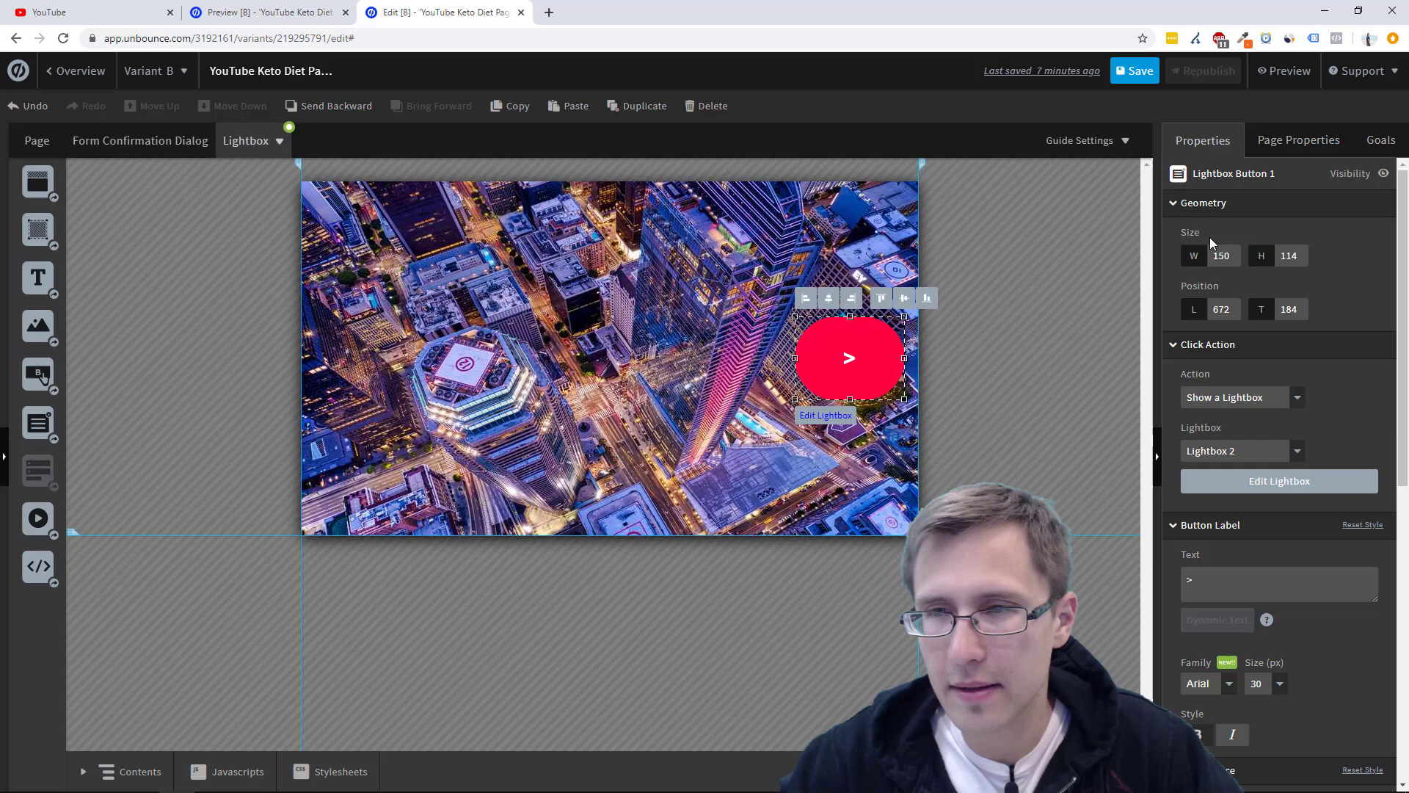
pyautogui.write('70')
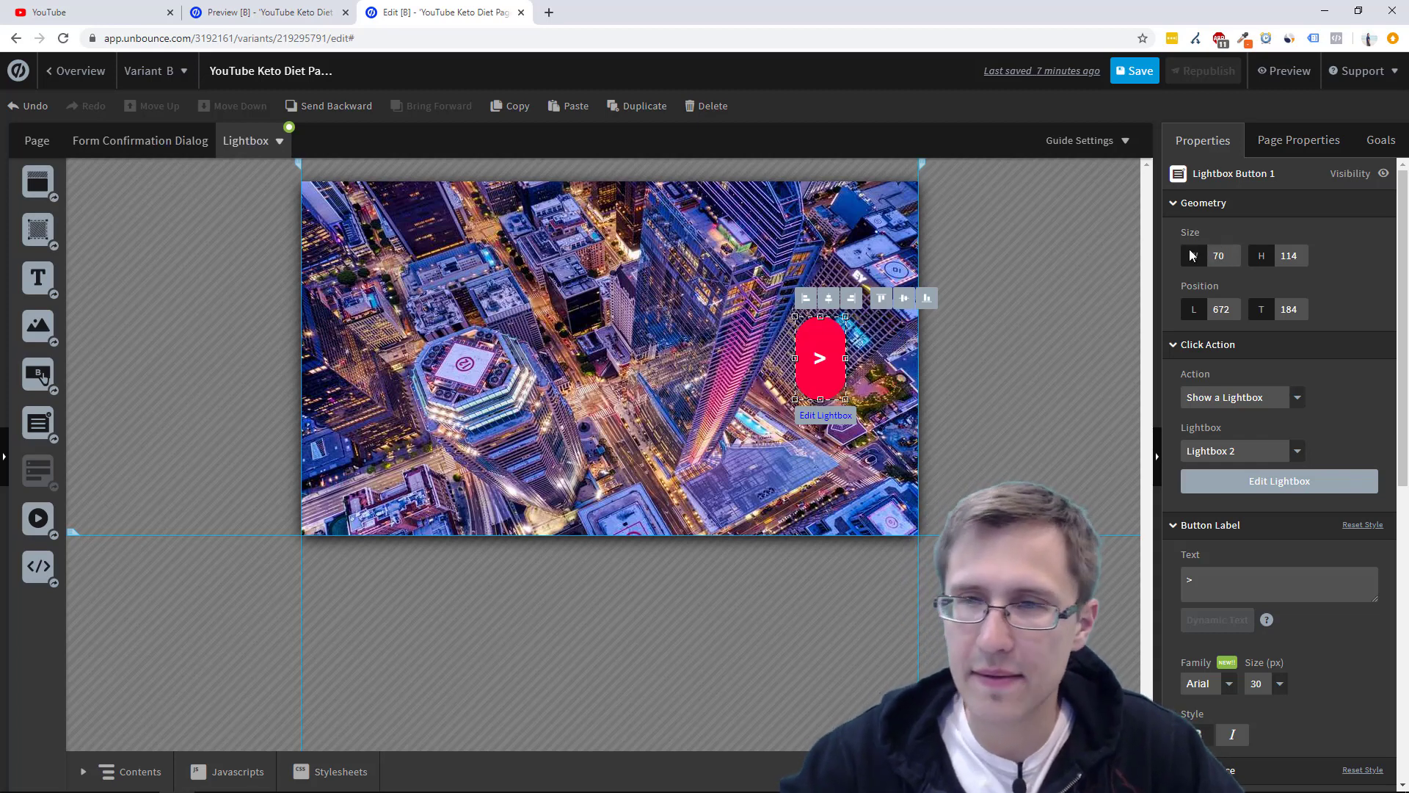
pyautogui.write('70')
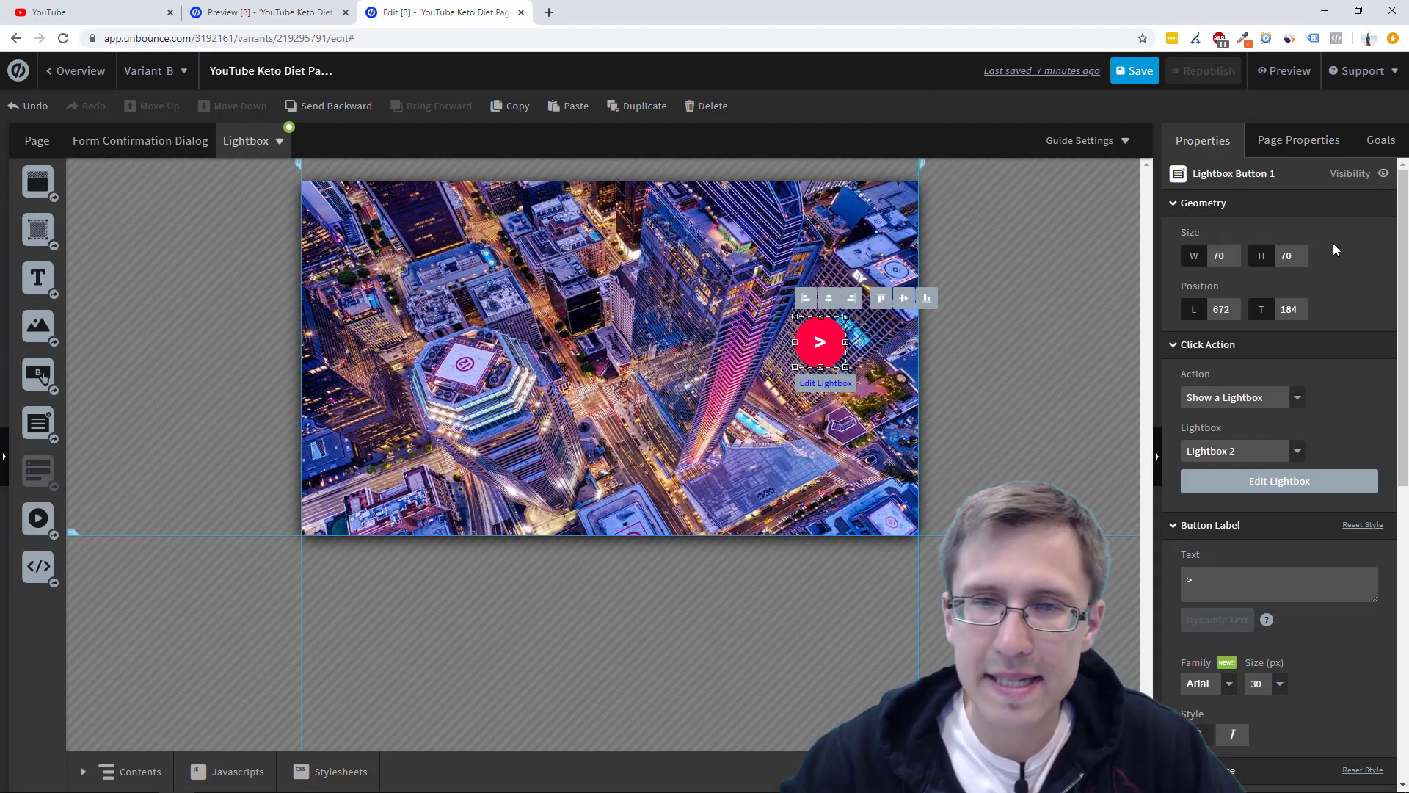
# Move the round red '>' button to the right side of the photo.
pyautogui.moveTo(838, 332); pyautogui.dragTo(889, 349)
pyautogui.click(988, 397)
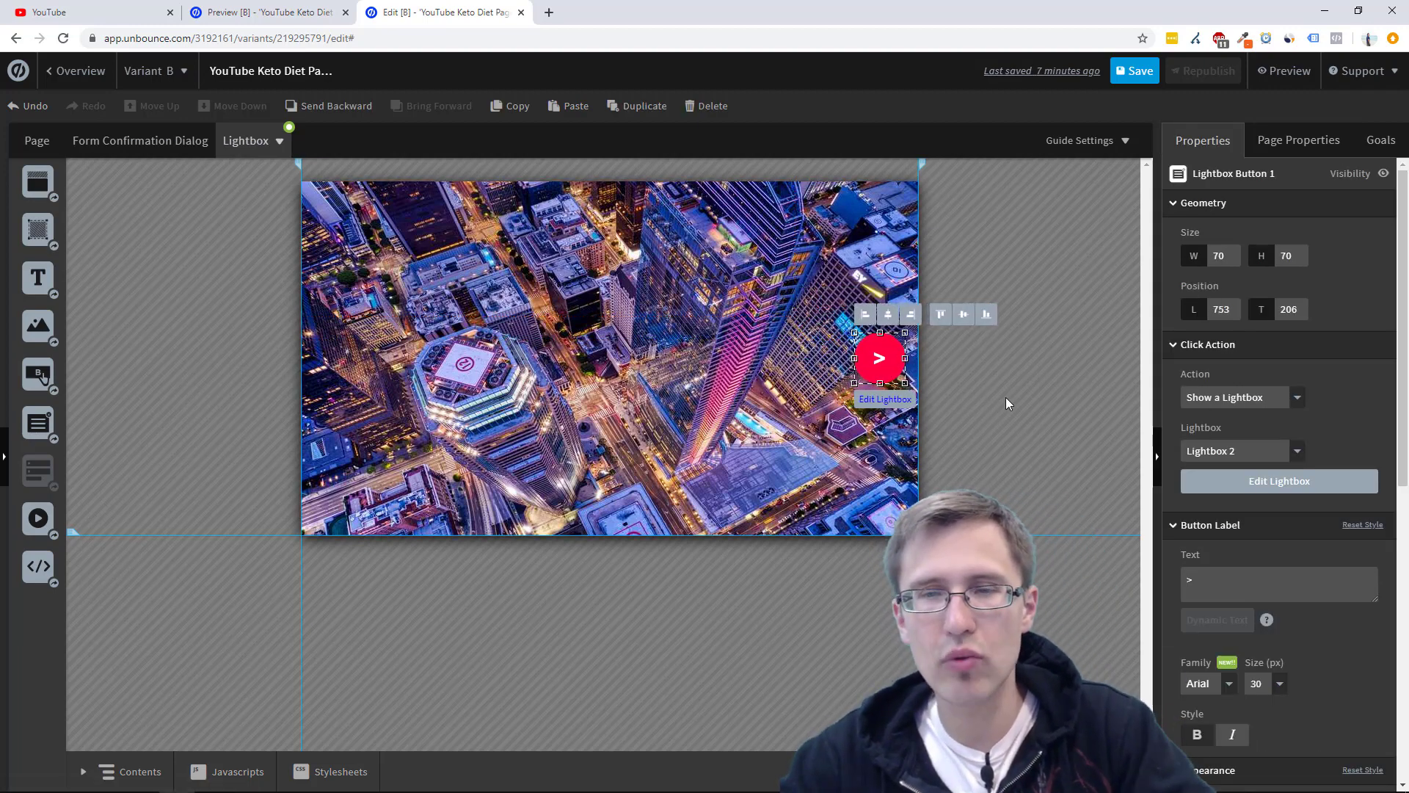
pyautogui.click(1006, 399)
pyautogui.click(871, 360)
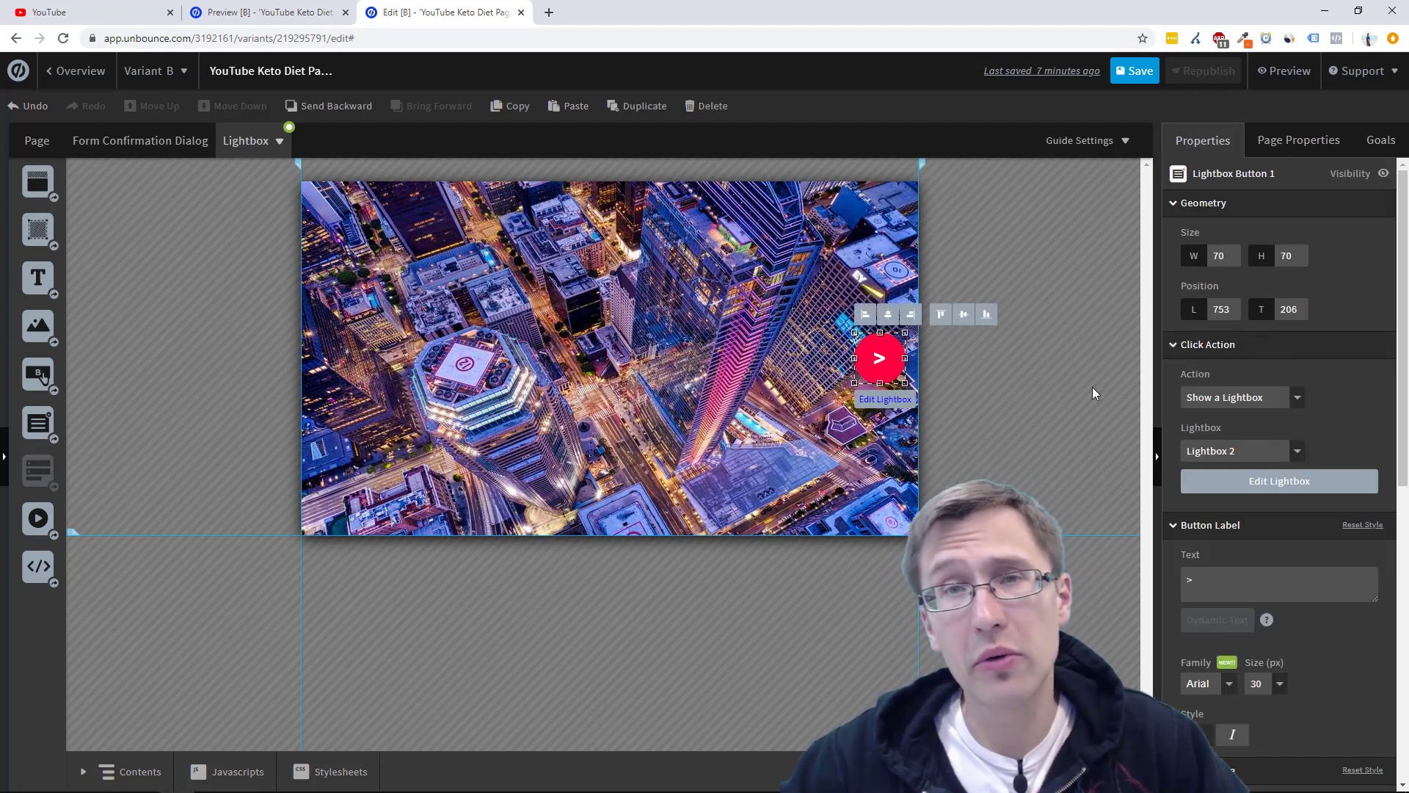
pyautogui.scroll(-5, 1265, 433)
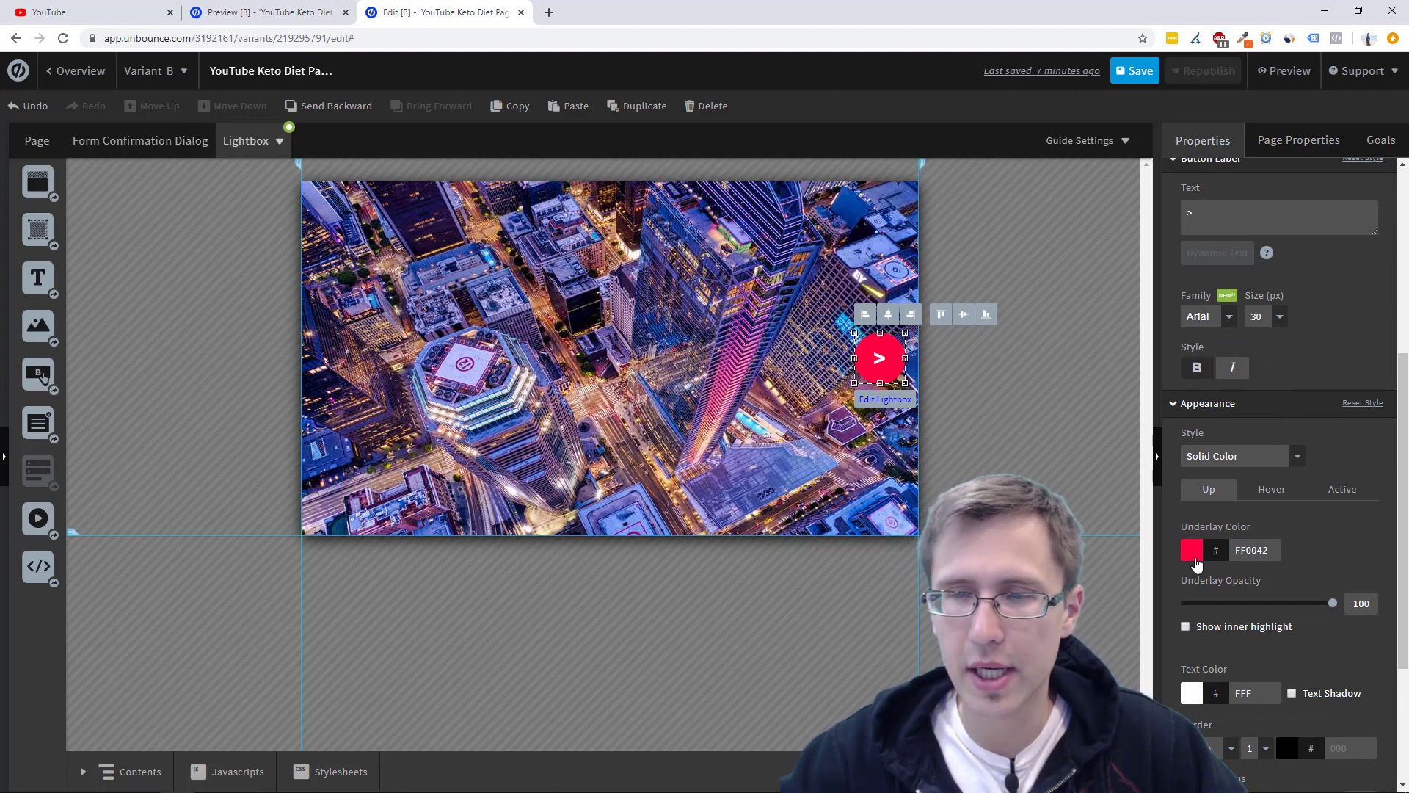
pyautogui.click(1195, 559)
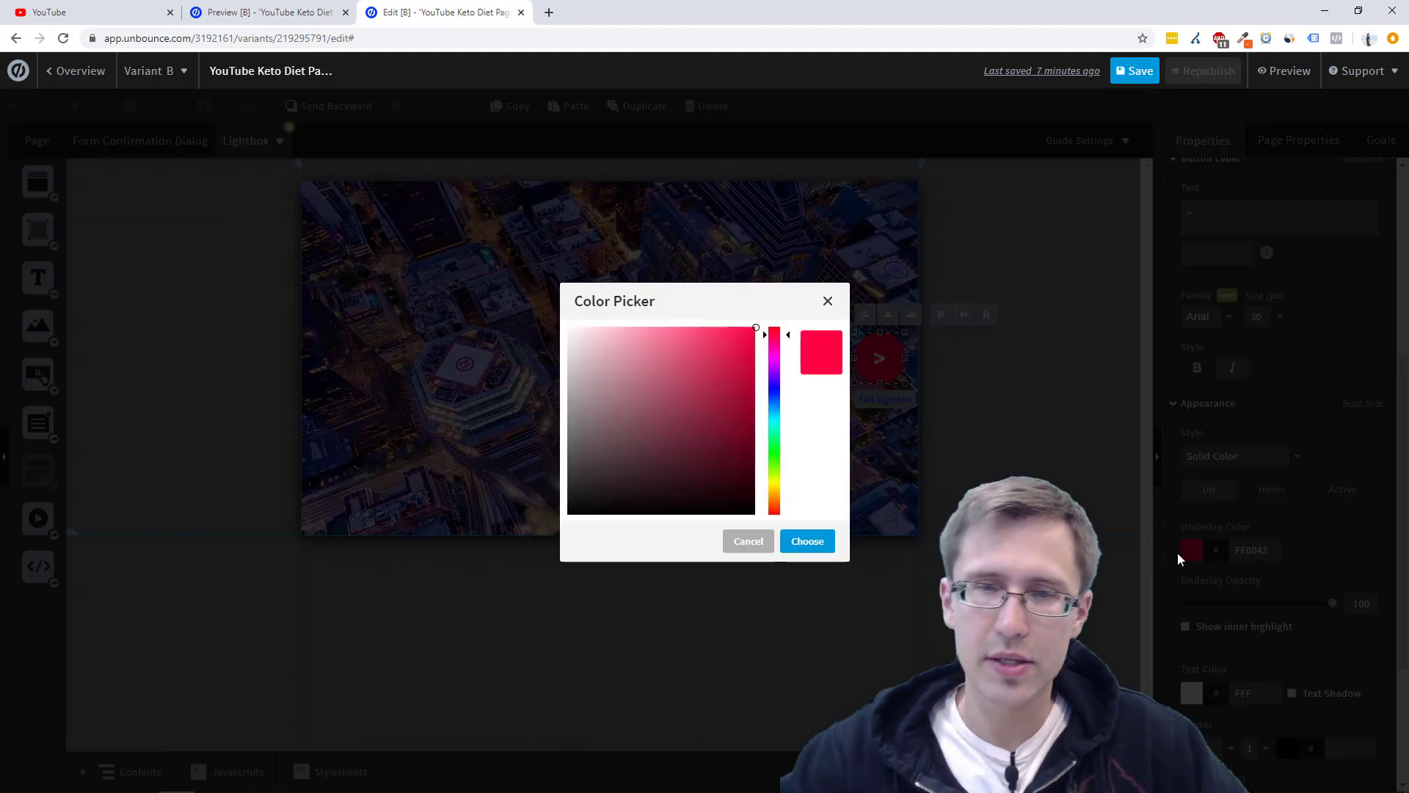
pyautogui.click(828, 301)
pyautogui.scroll(-1, 1227, 618)
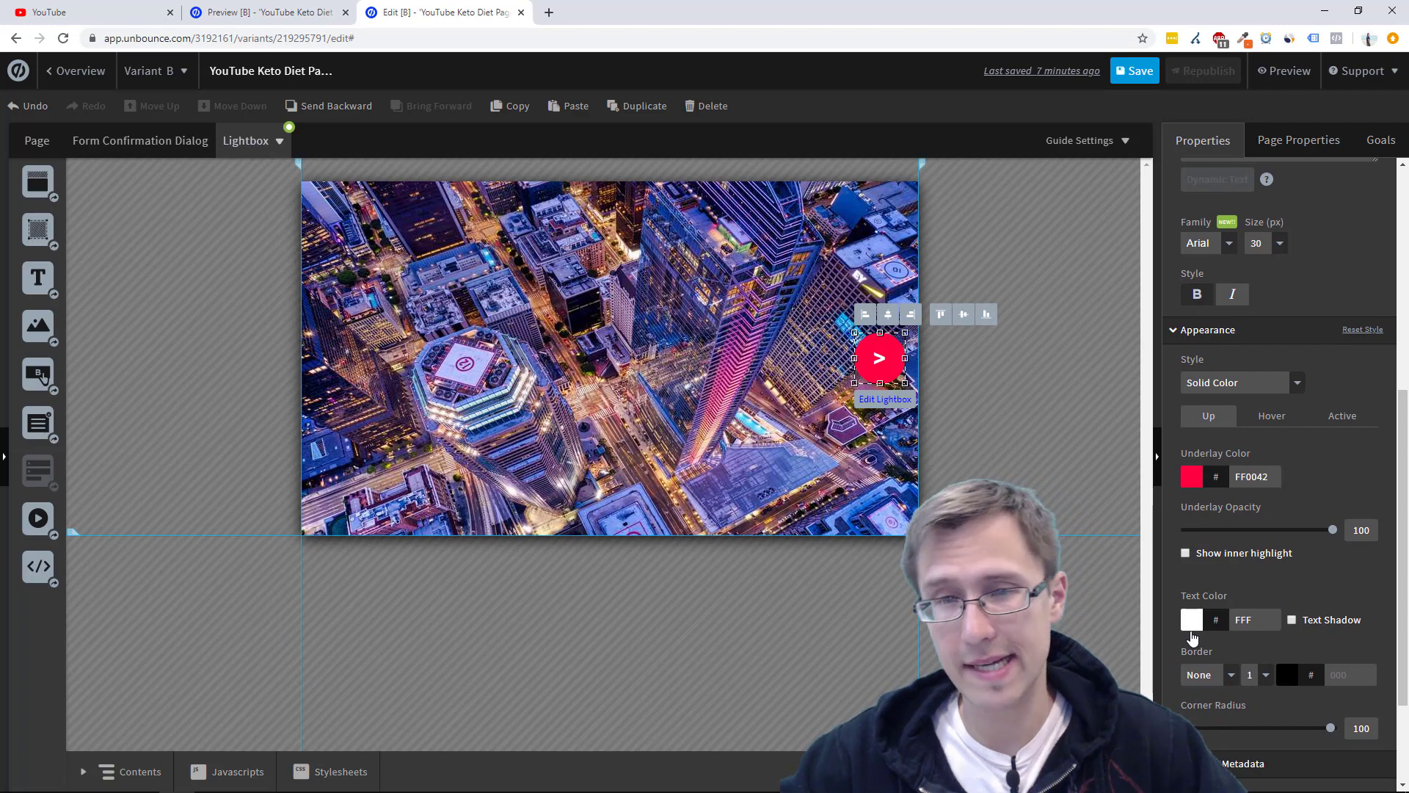
pyautogui.click(997, 410)
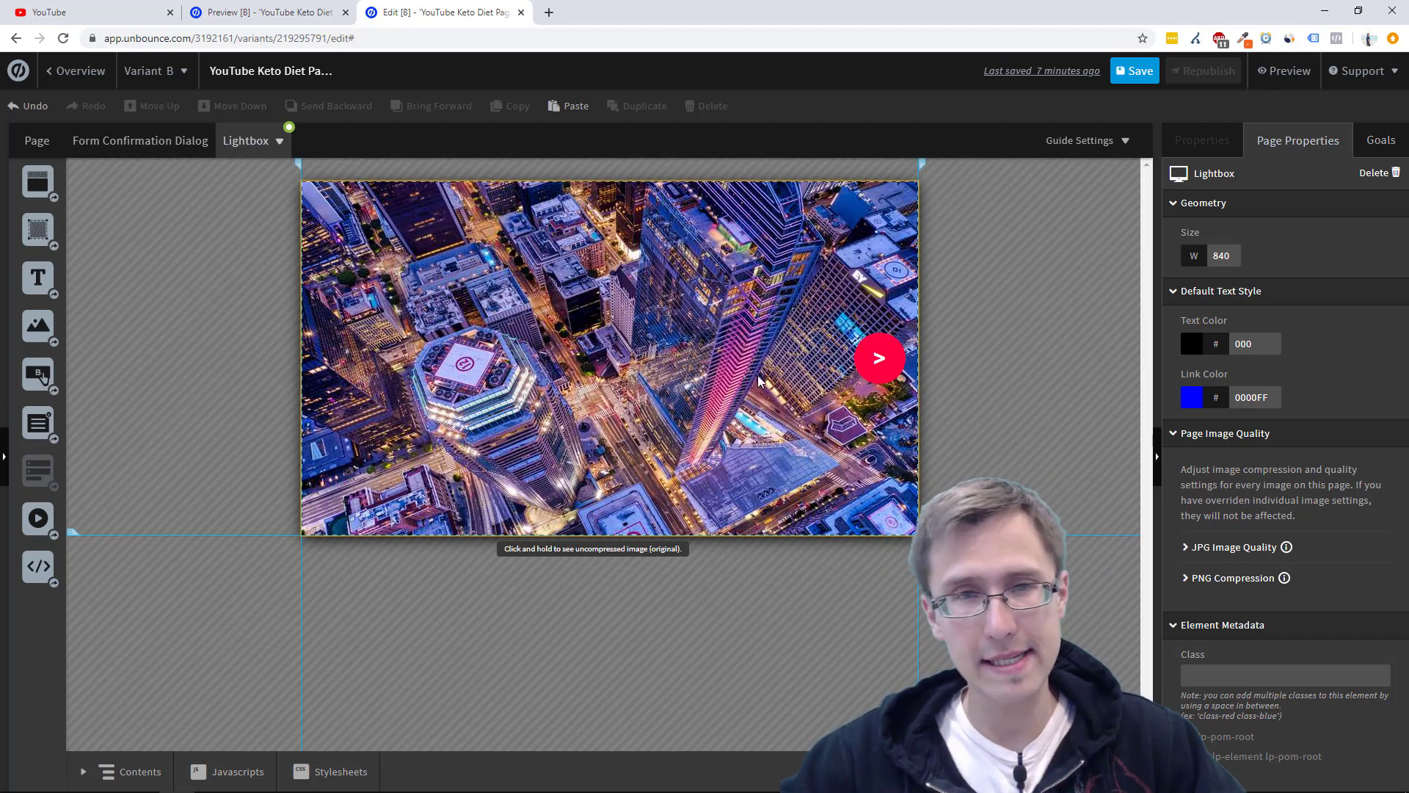
# Set the '>' button to open Lightbox 2.
pyautogui.click(897, 363)
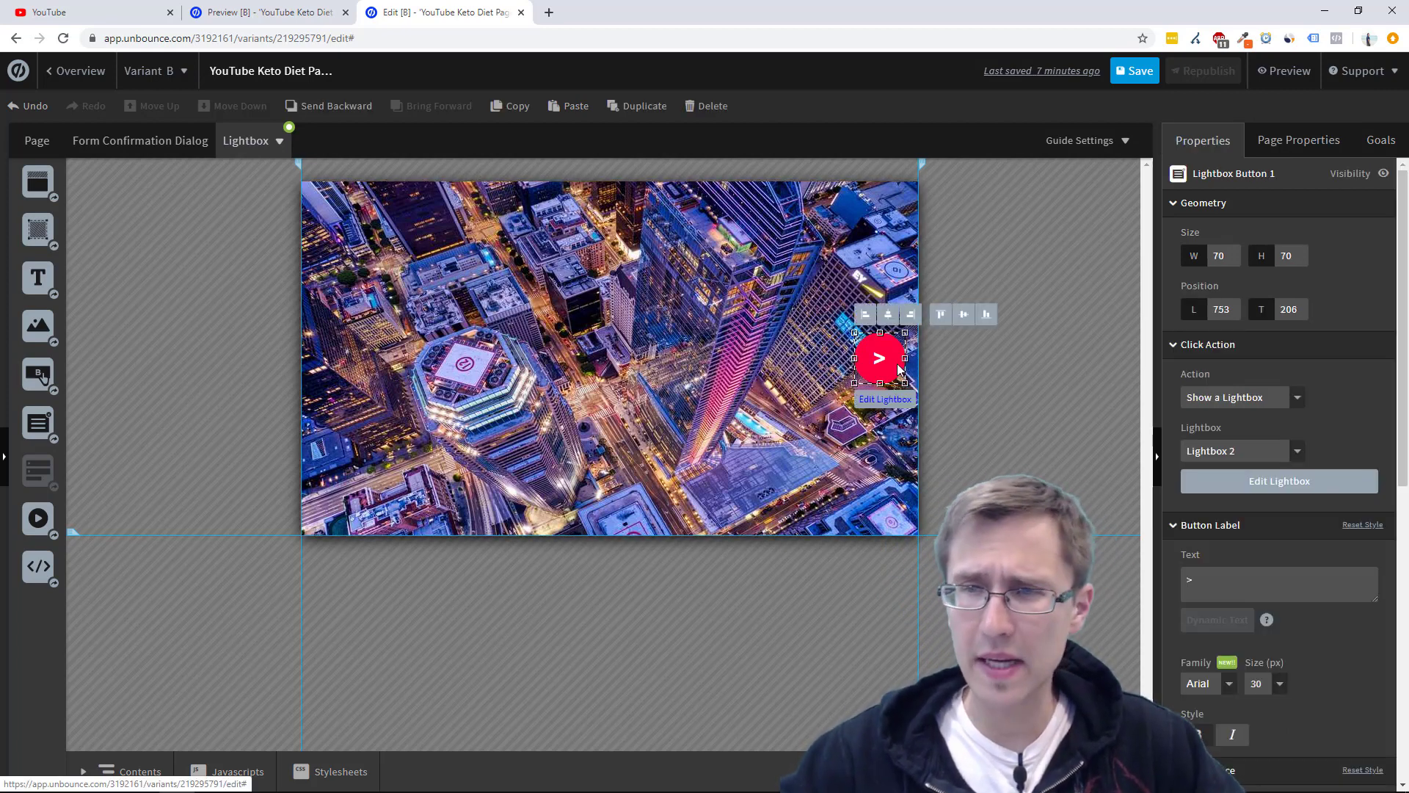
pyautogui.click(1207, 452)
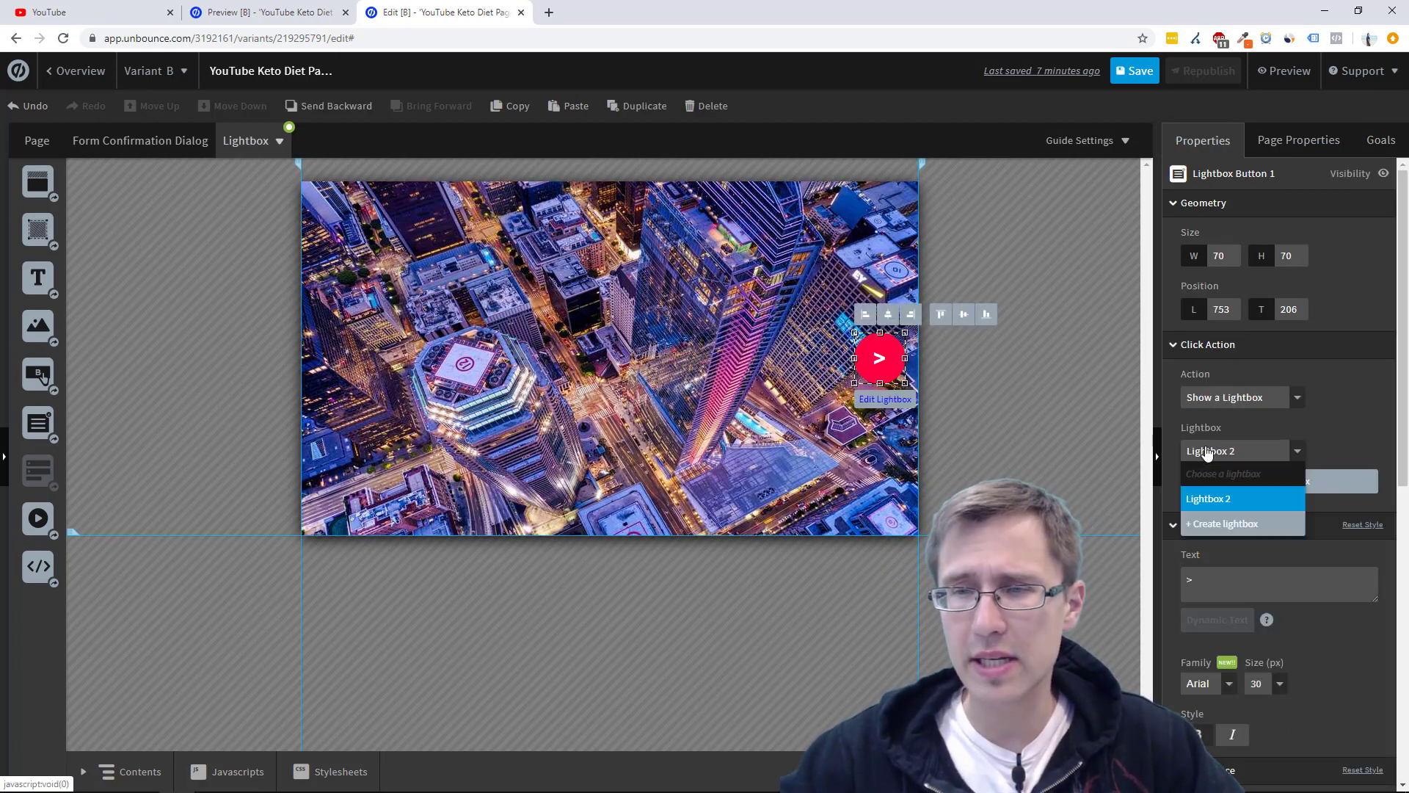
pyautogui.click(1243, 502)
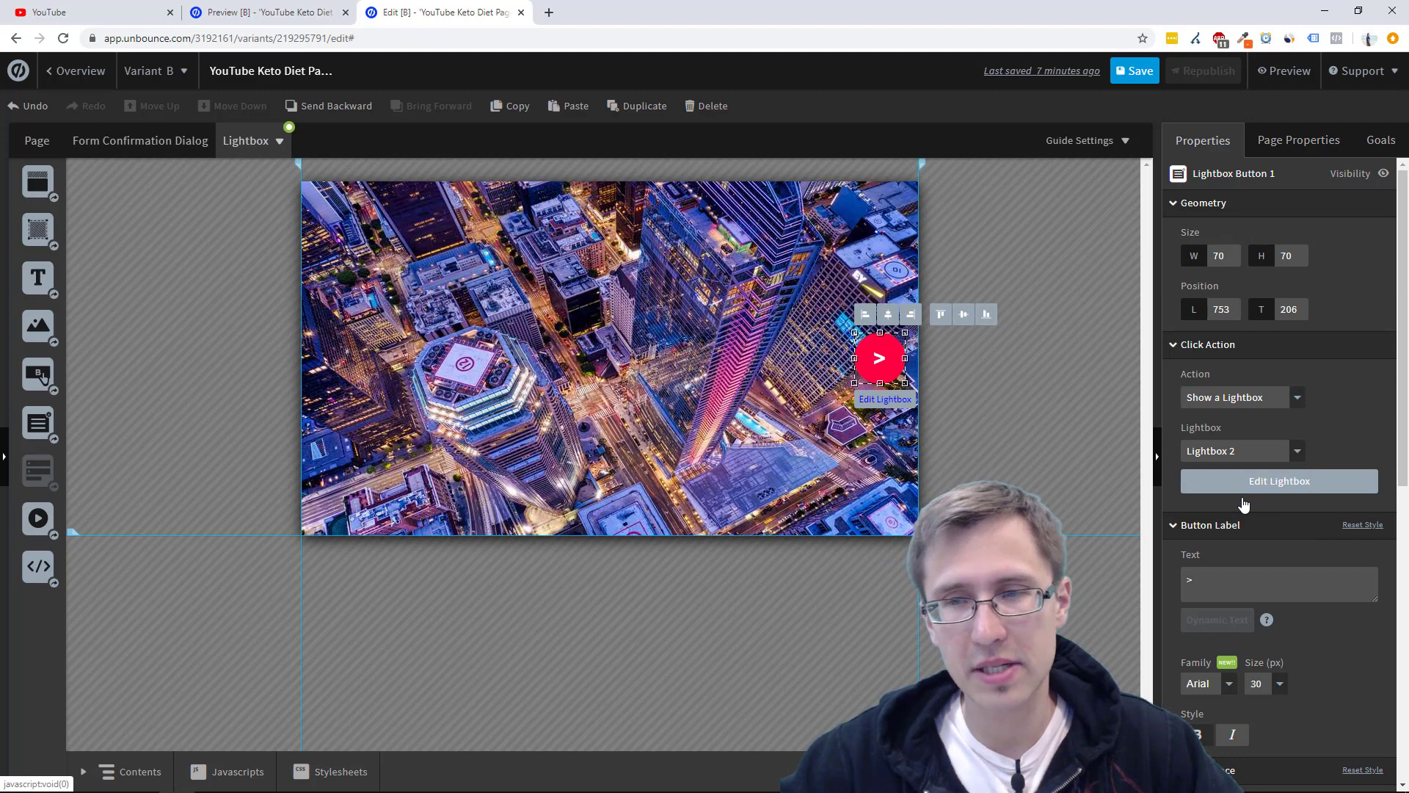
# In Lightbox 2, add an image element and import the Unsplash motorcycle photo.
pyautogui.click(1246, 489)
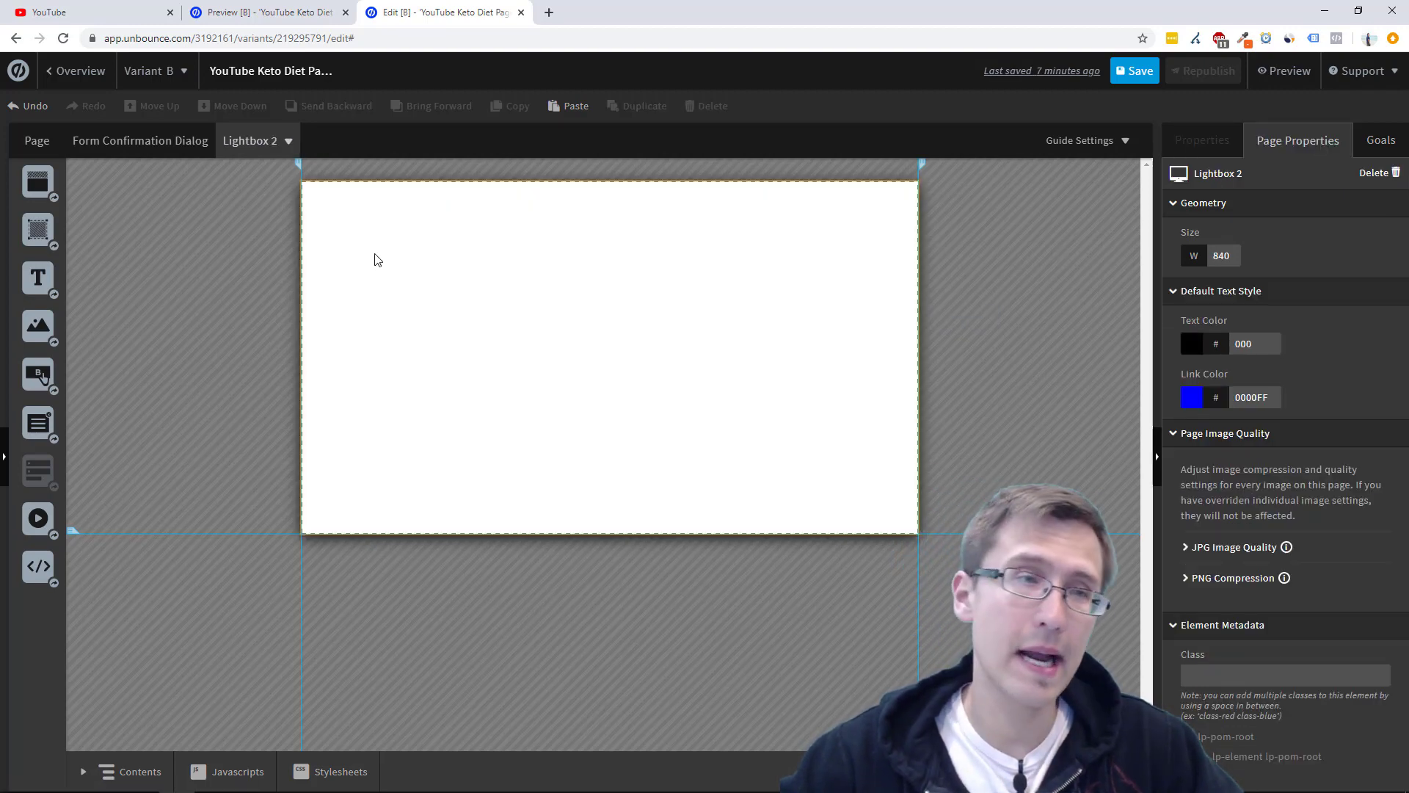
pyautogui.moveTo(39, 325); pyautogui.dragTo(543, 330)
pyautogui.click(471, 152)
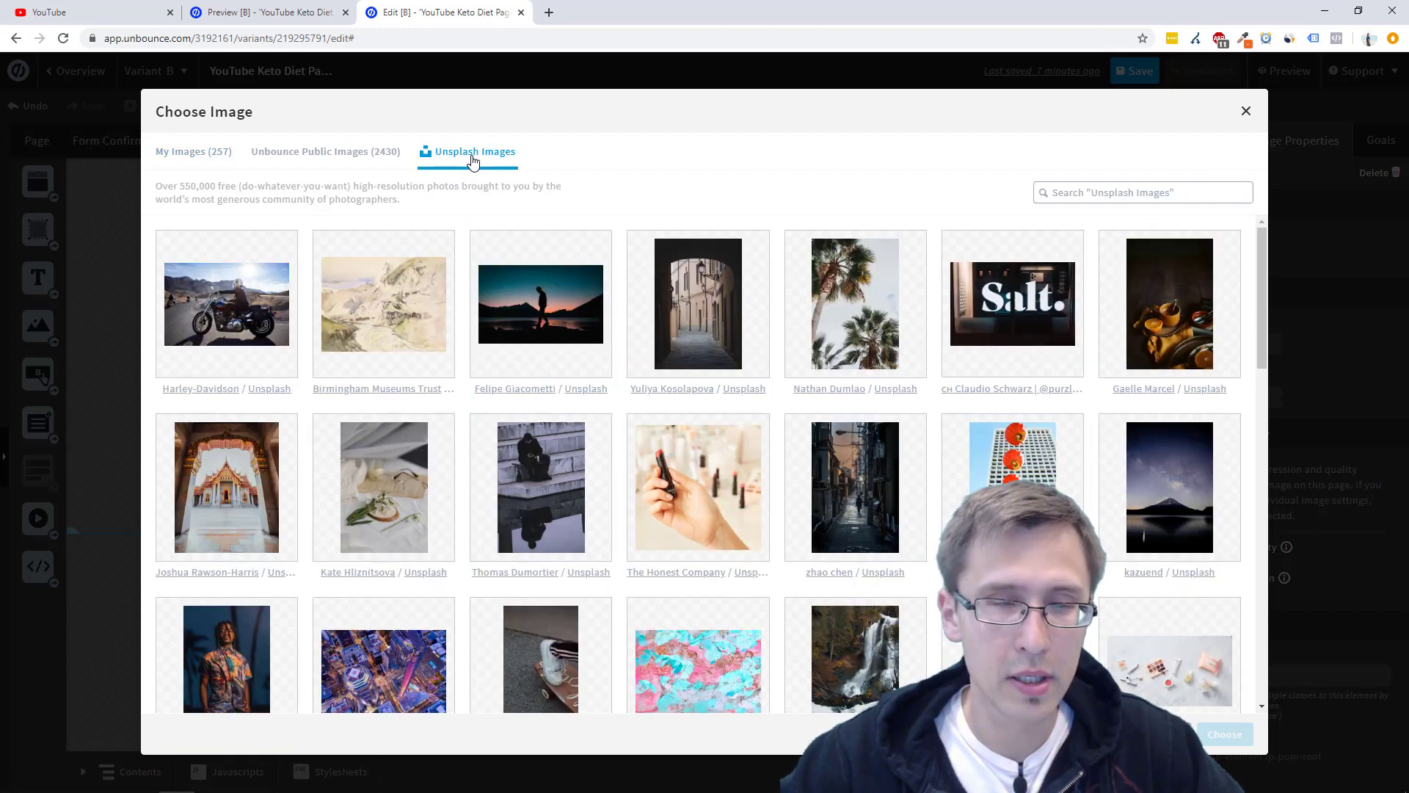
pyautogui.scroll(-2, 876, 398)
pyautogui.scroll(-5, 878, 400)
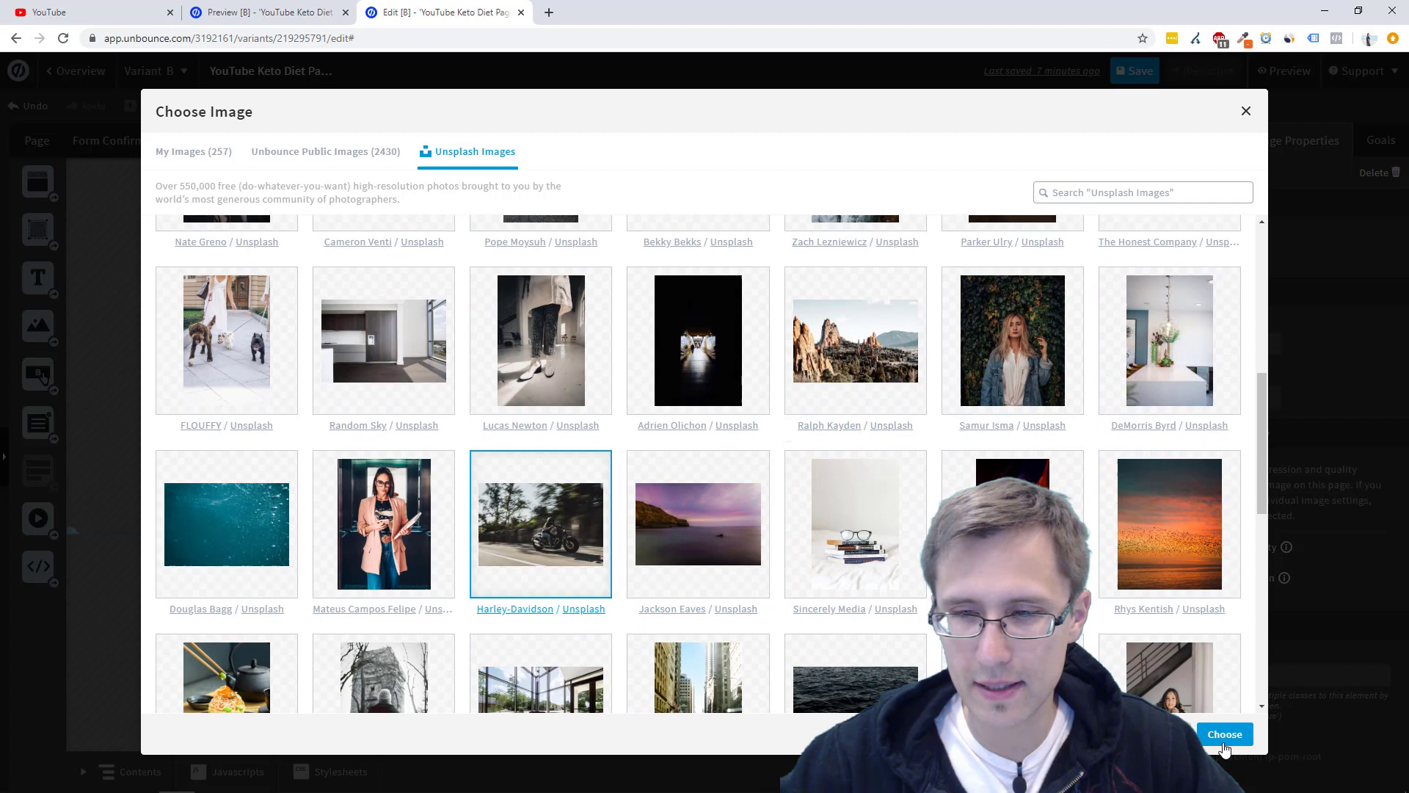
pyautogui.doubleClick(543, 517)
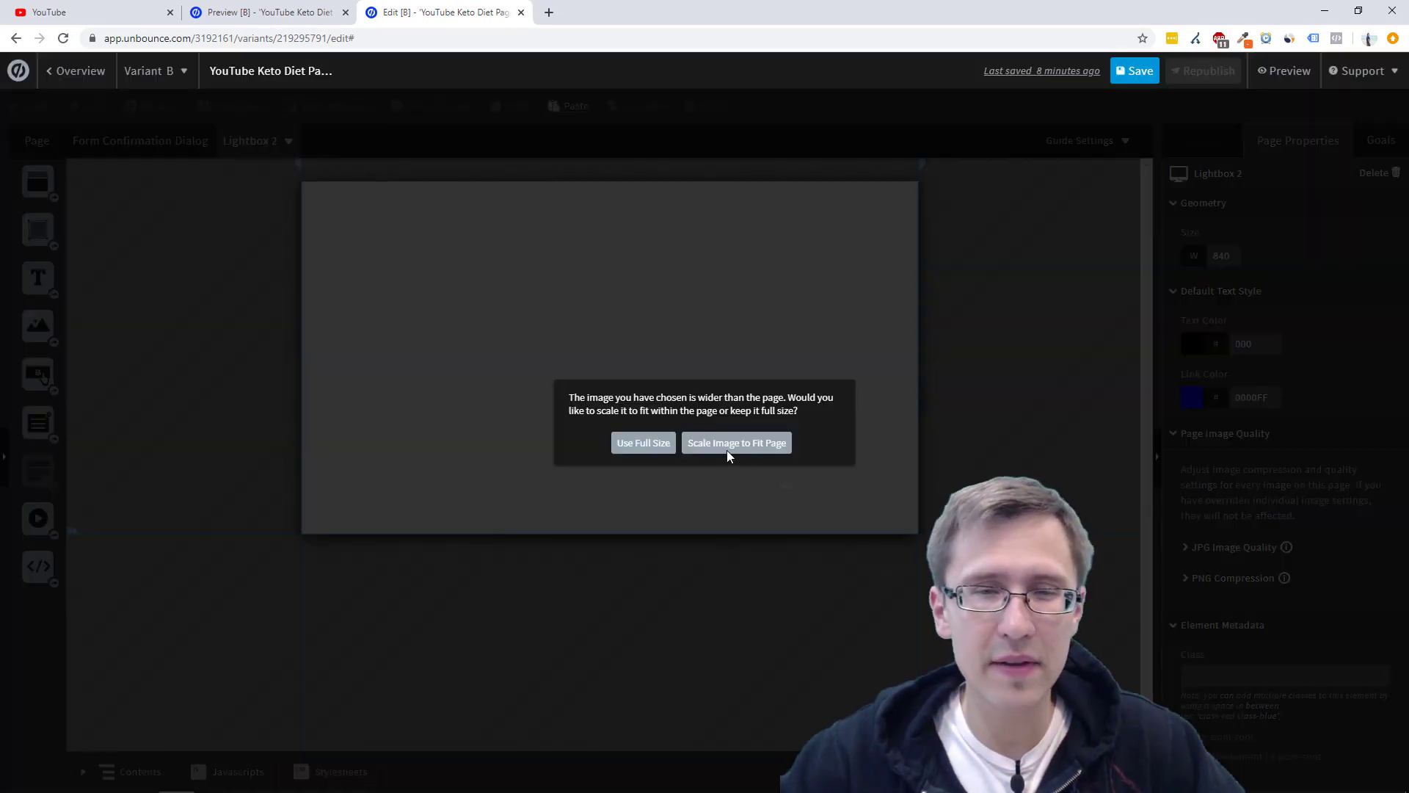
# Scale the motorcycle photo to fit, move it top-left, and adjust its crop mask.
pyautogui.click(719, 443)
pyautogui.moveTo(611, 468); pyautogui.dragTo(478, 314)
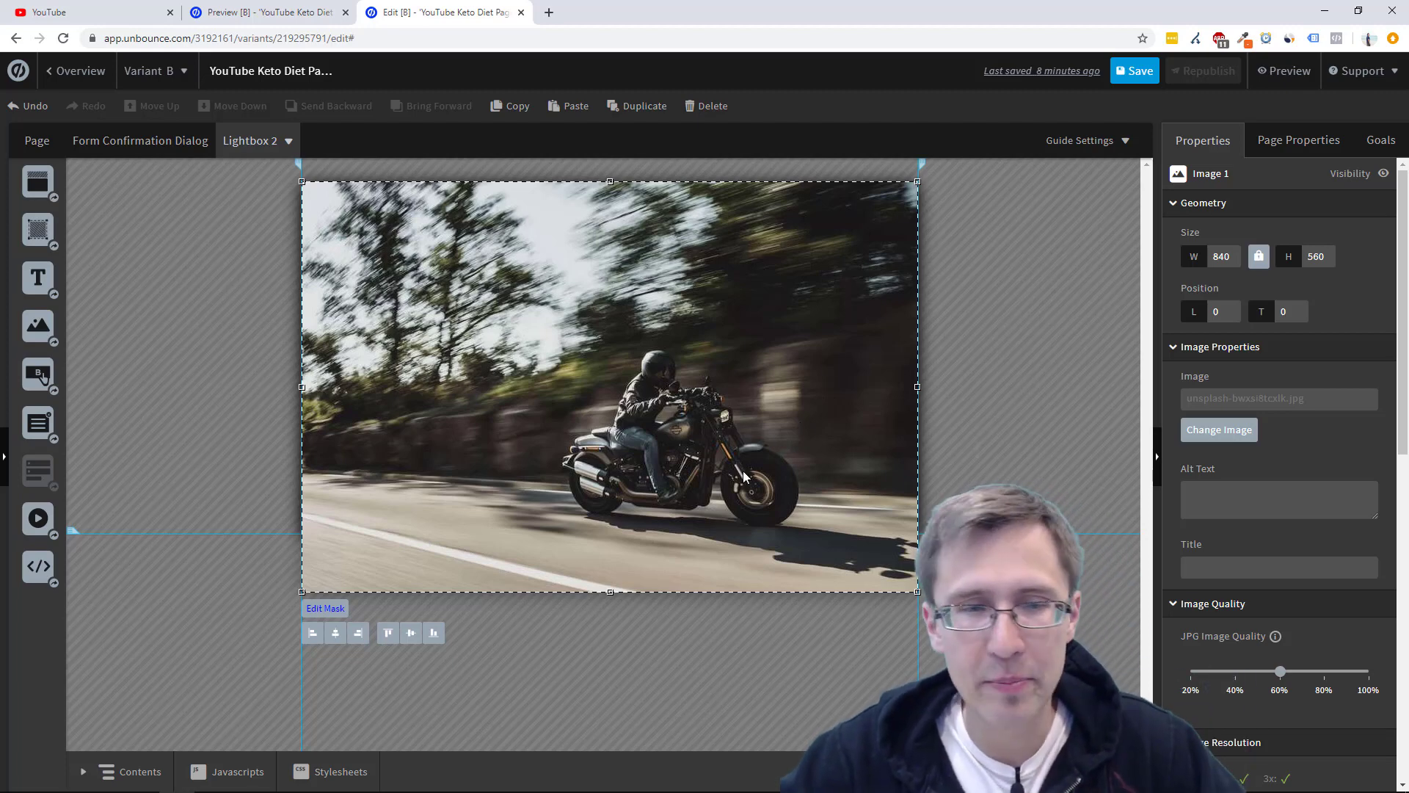
pyautogui.click(325, 607)
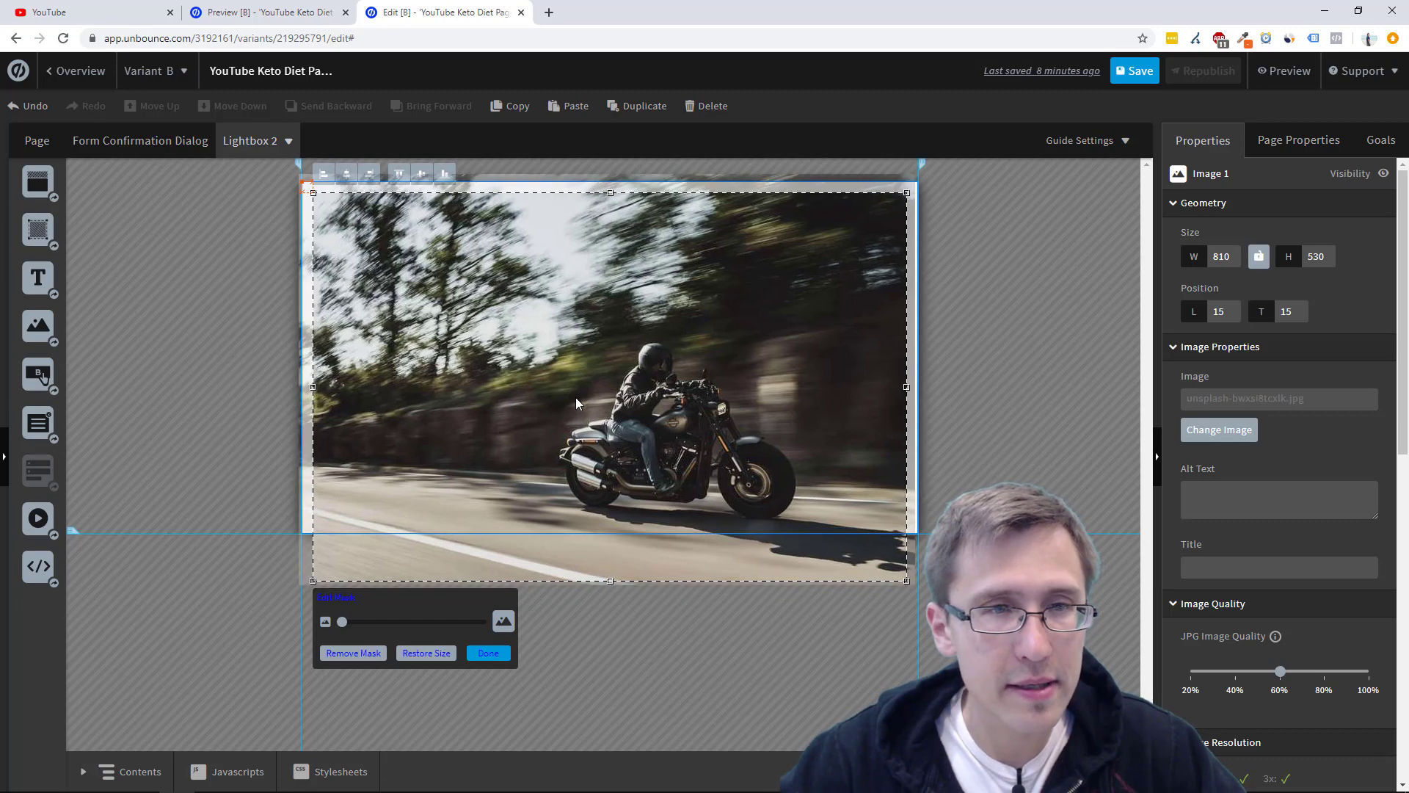
pyautogui.moveTo(573, 397); pyautogui.dragTo(577, 408)
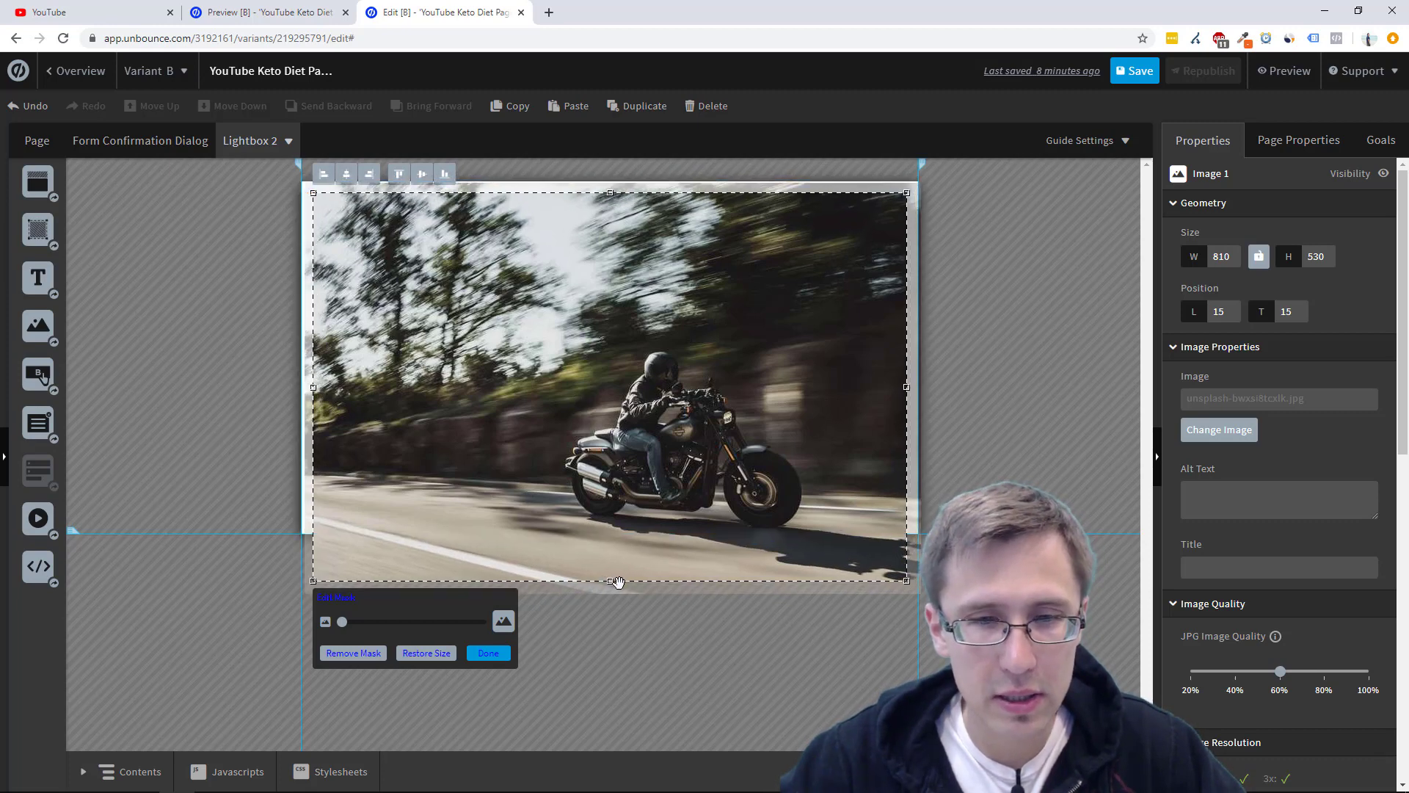
pyautogui.moveTo(612, 581); pyautogui.dragTo(628, 530)
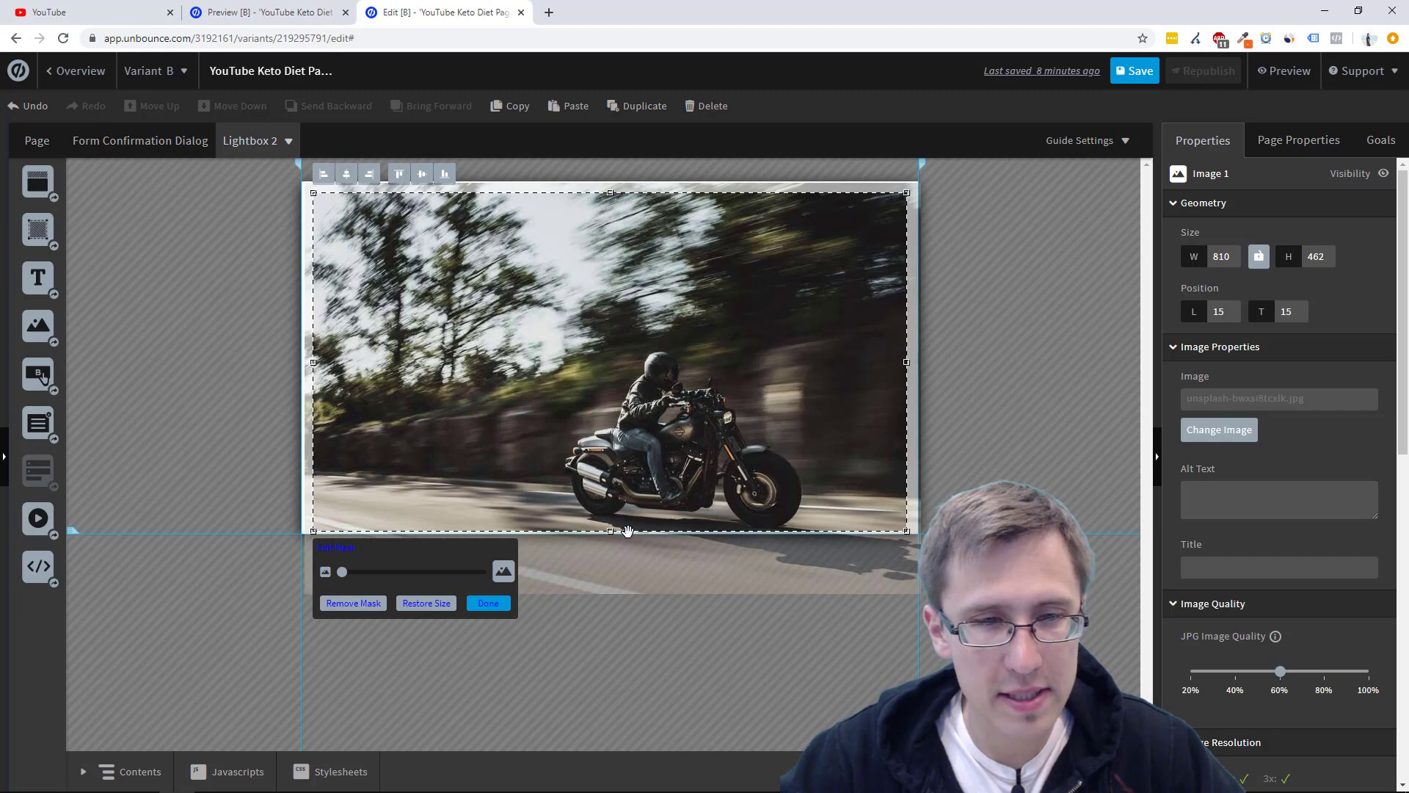
pyautogui.moveTo(611, 531); pyautogui.dragTo(612, 534)
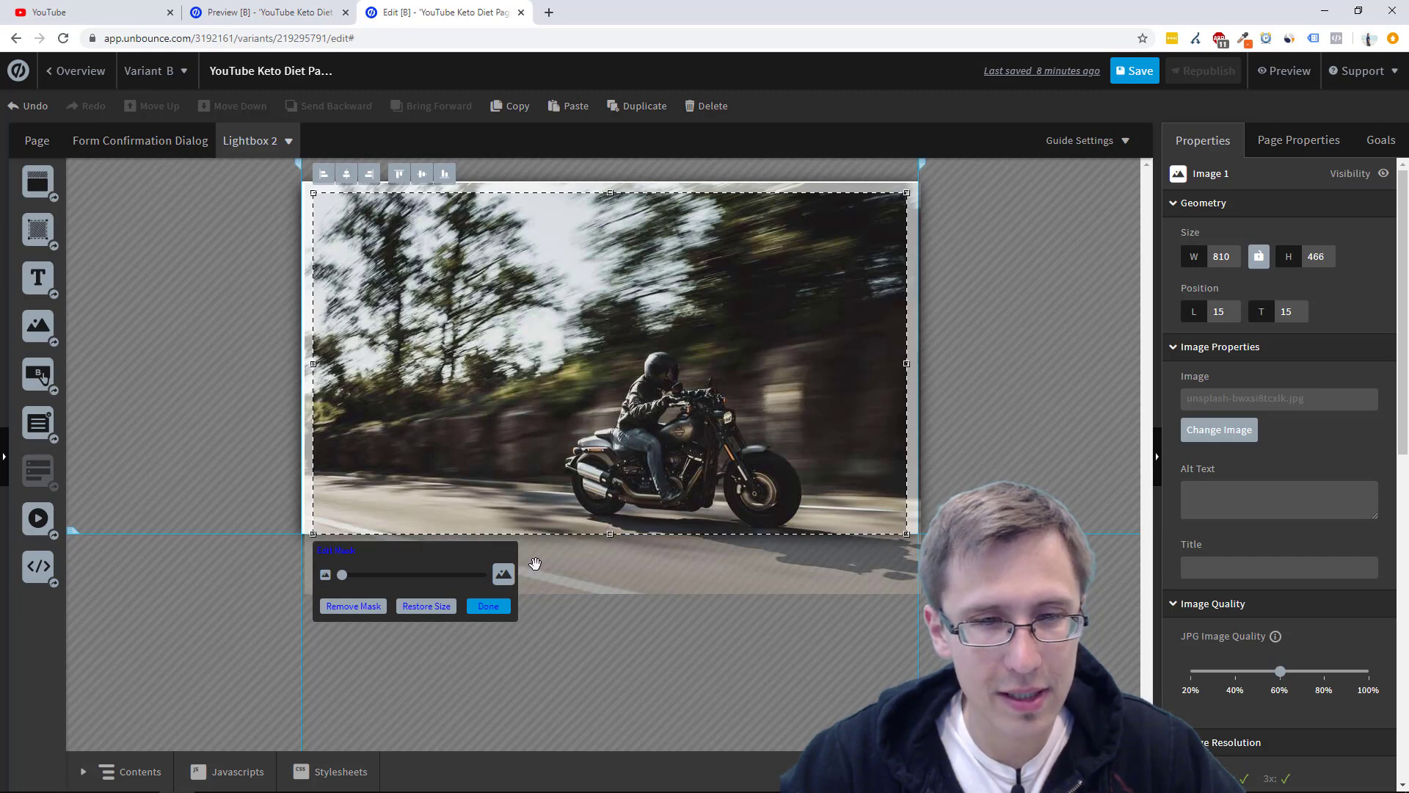
pyautogui.click(481, 607)
pyautogui.click(724, 618)
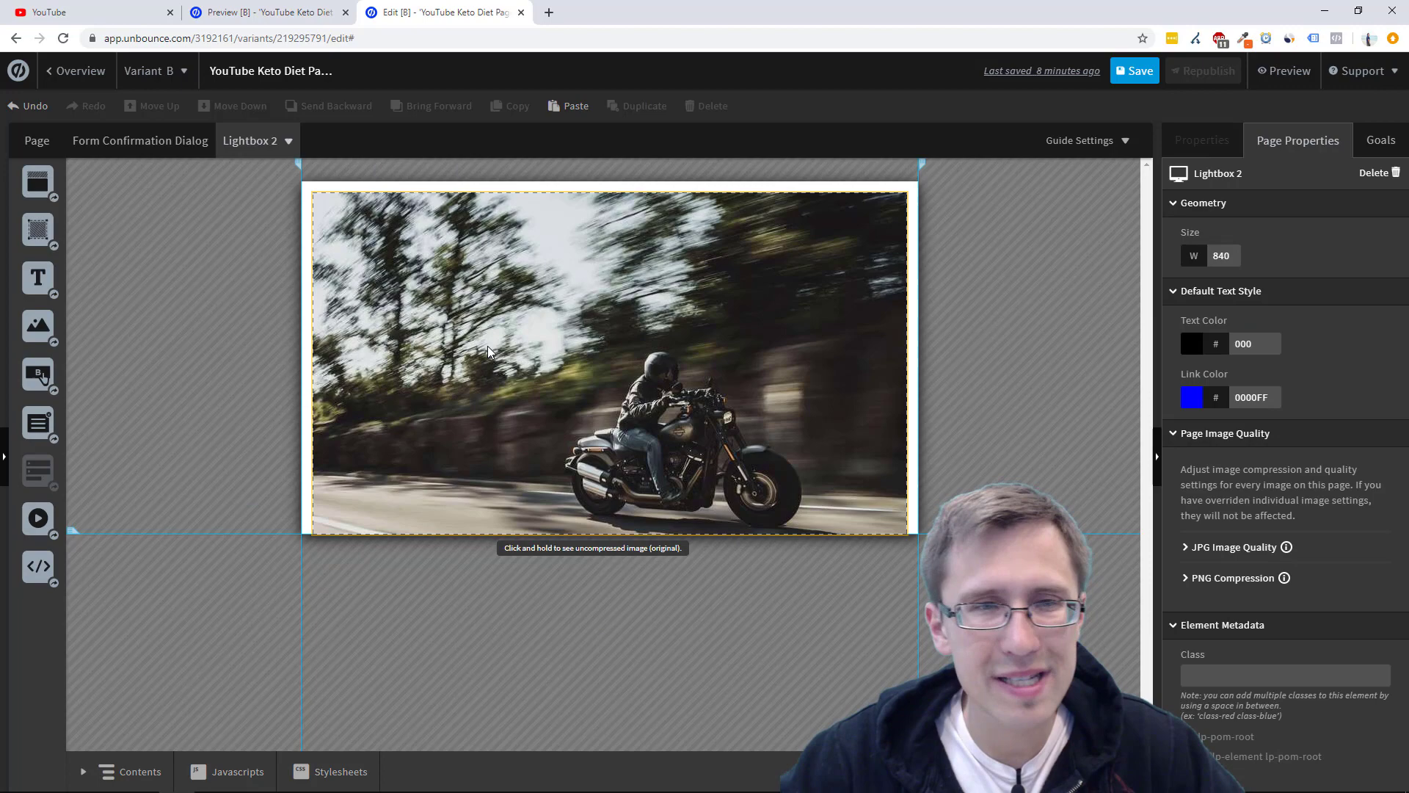
# Resize the photo to 840 × 480 px flush with Lightbox 2's top-left corner.
pyautogui.moveTo(487, 346); pyautogui.dragTo(469, 326)
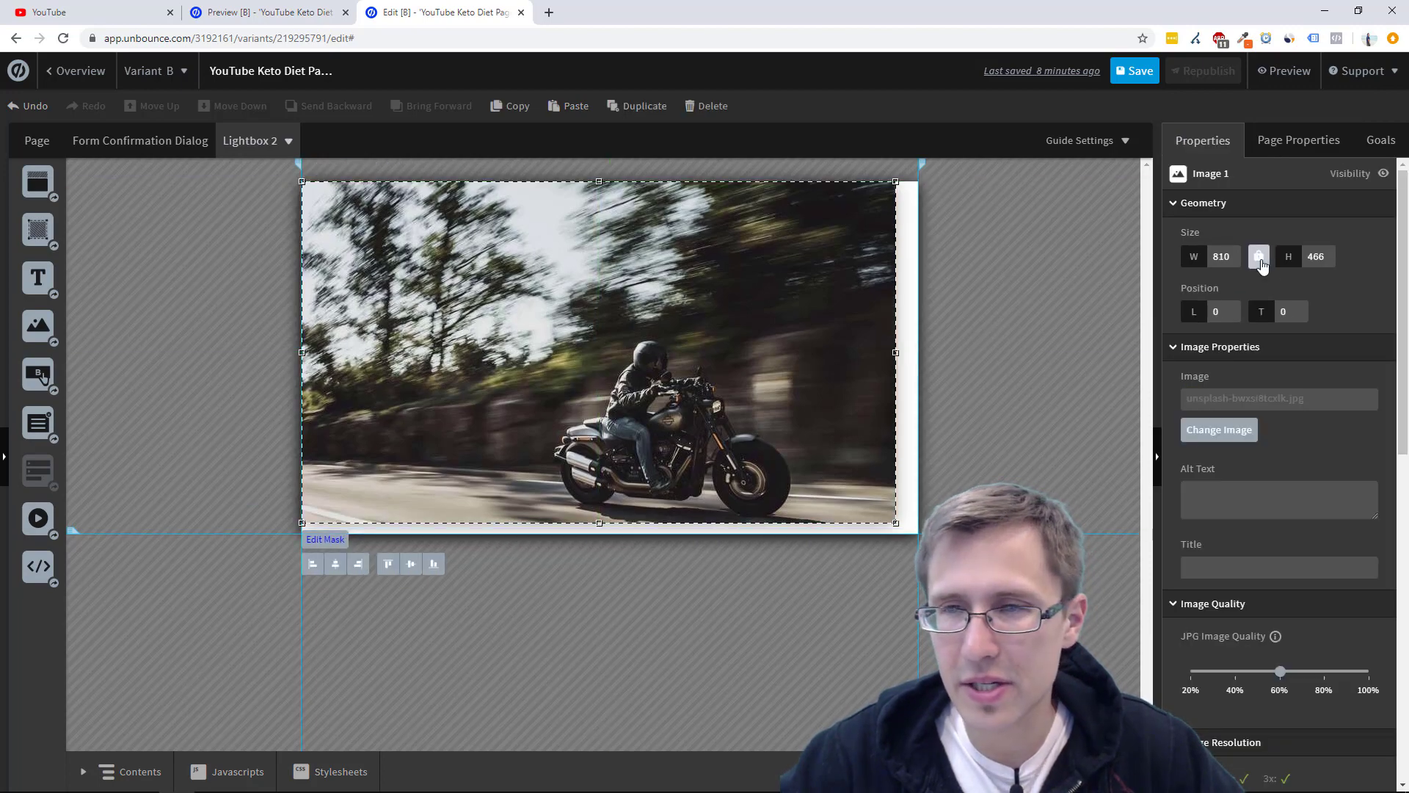
pyautogui.moveTo(896, 352); pyautogui.dragTo(916, 350)
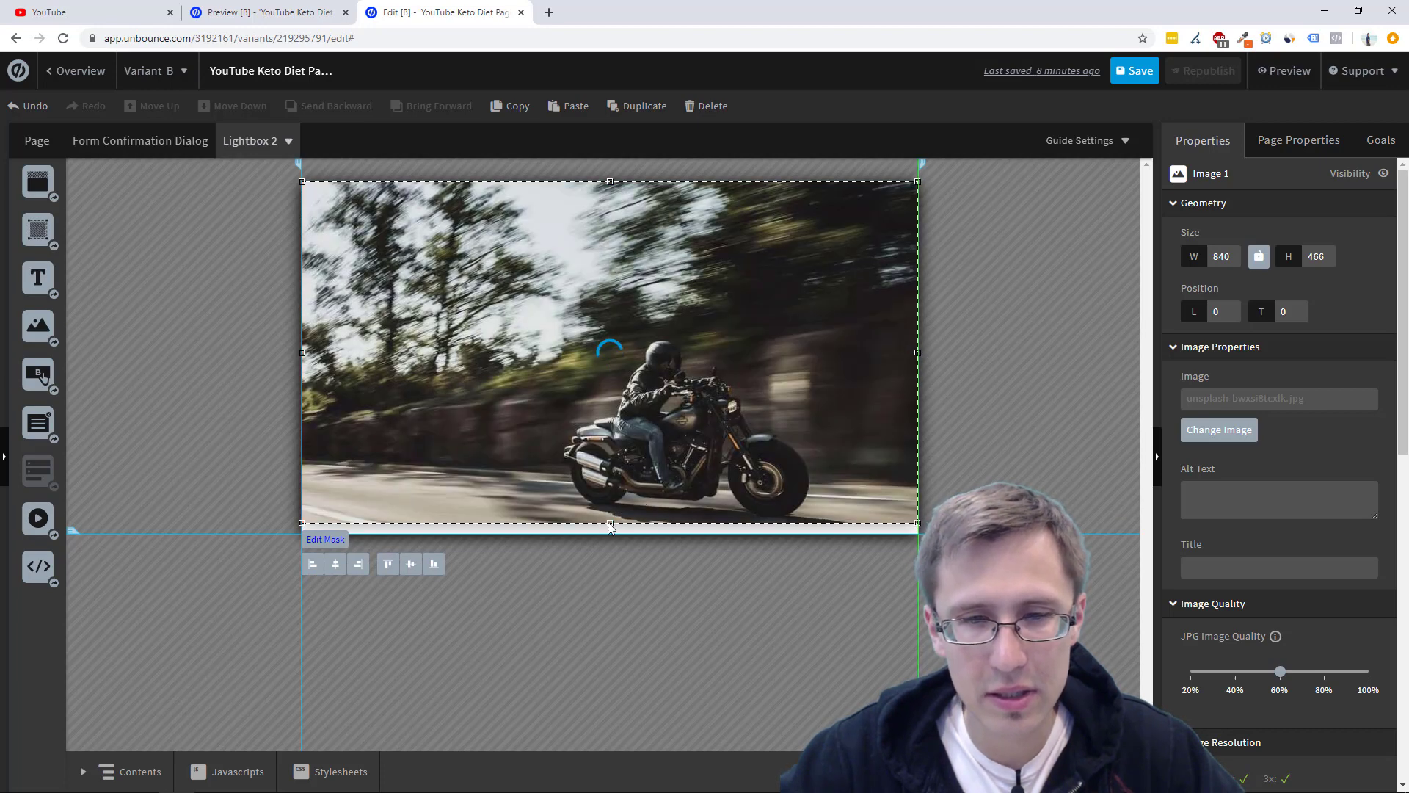
pyautogui.moveTo(612, 524); pyautogui.dragTo(614, 533)
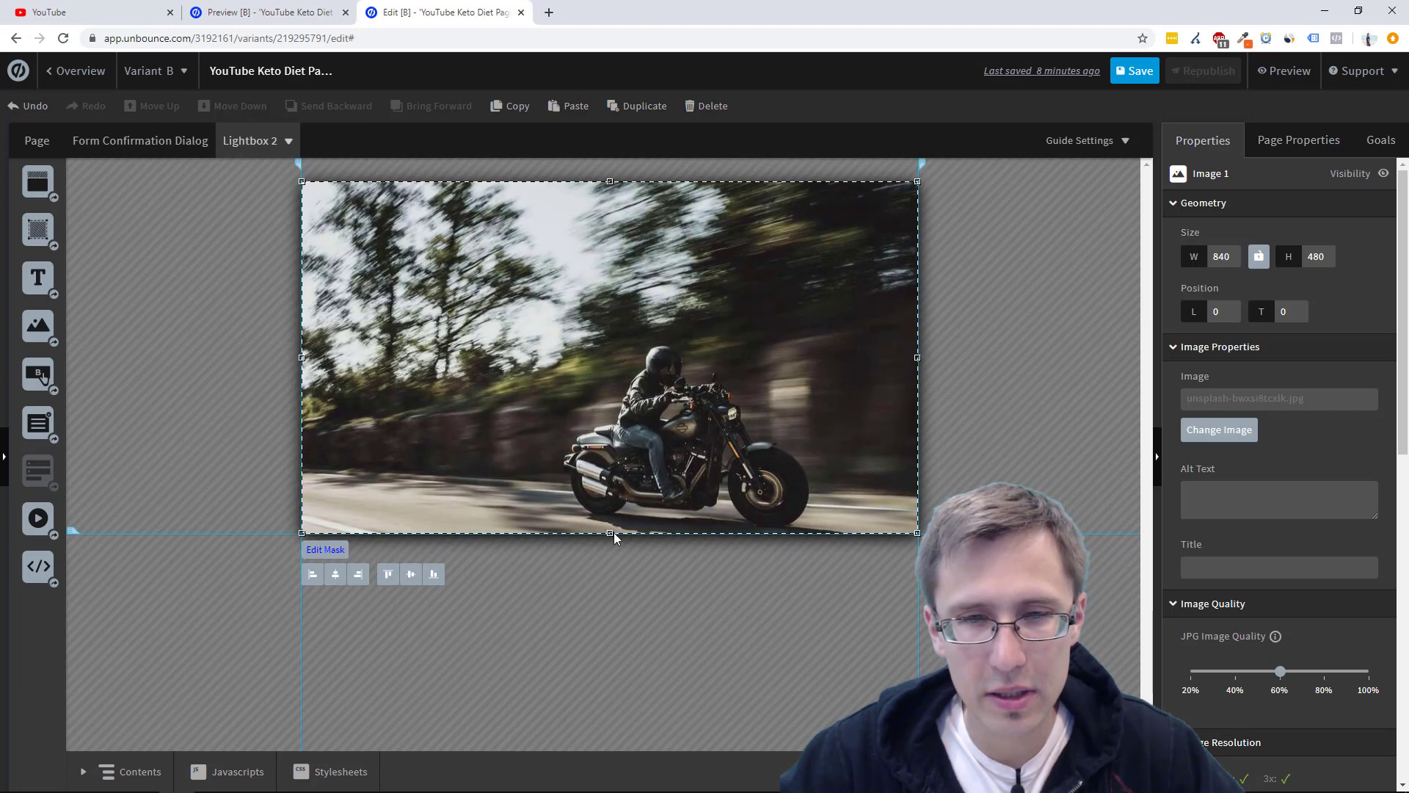
pyautogui.click(1044, 388)
pyautogui.click(256, 143)
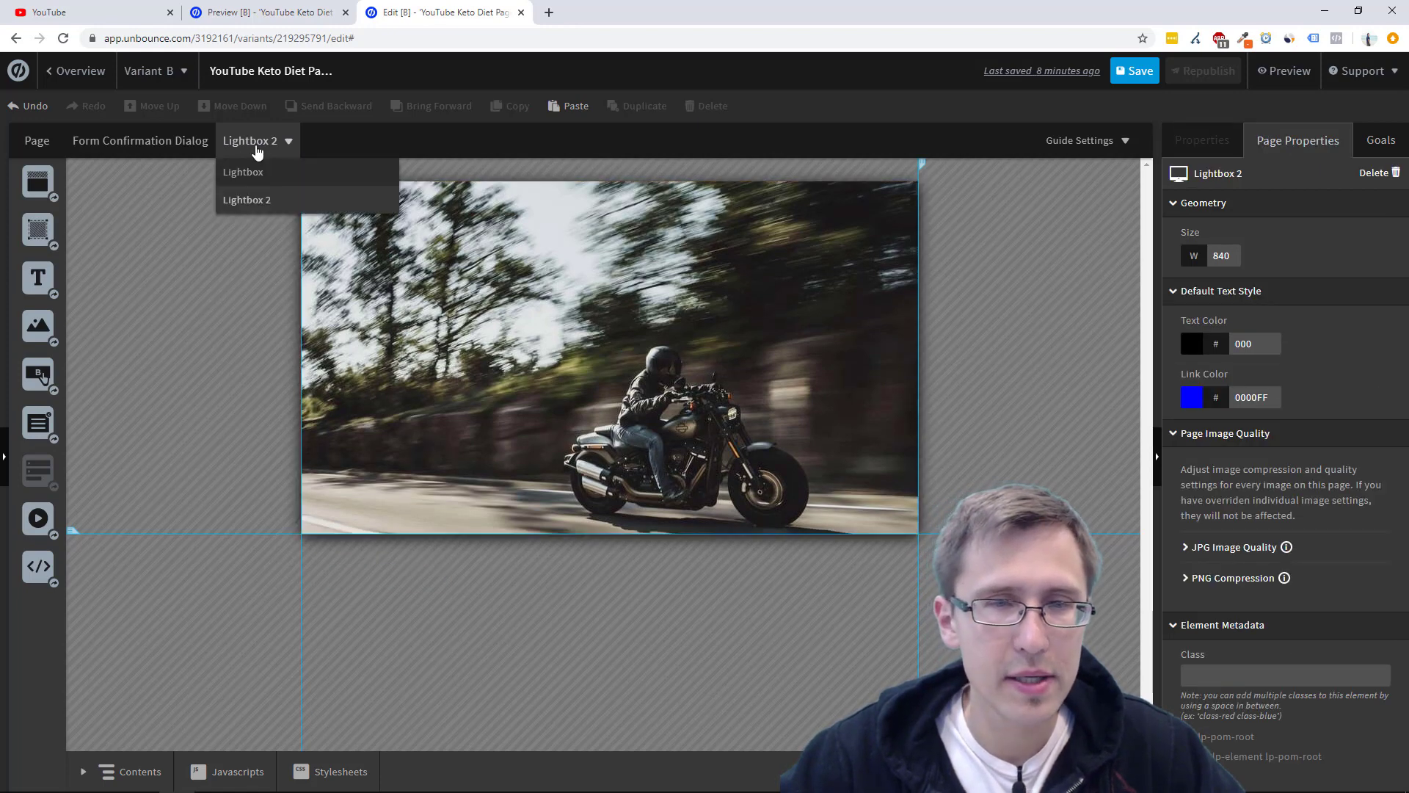
# Paste a copy of the red '>' forward button onto the right side of Lightbox 2's motorcycle photo.
pyautogui.click(281, 177)
pyautogui.click(898, 378)
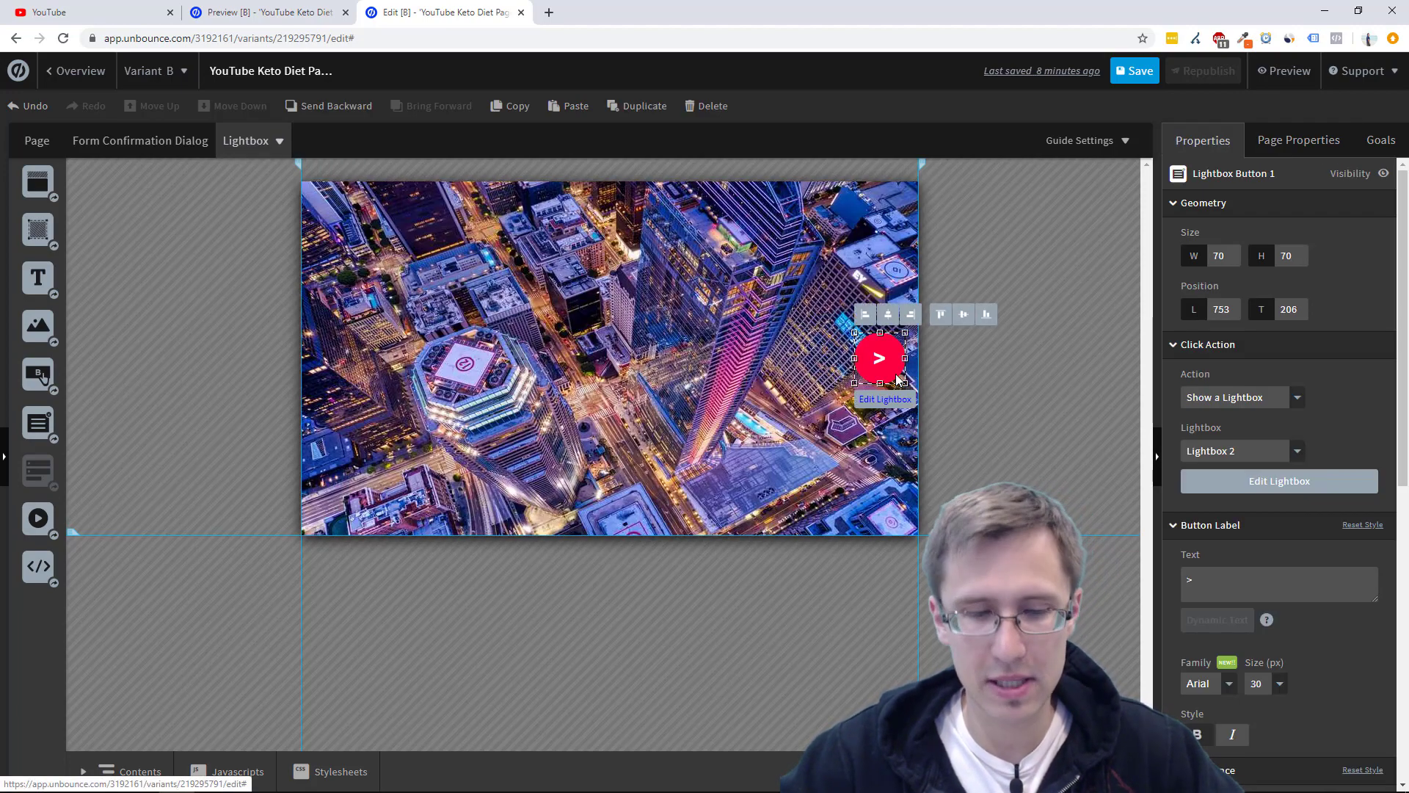
pyautogui.click(250, 141)
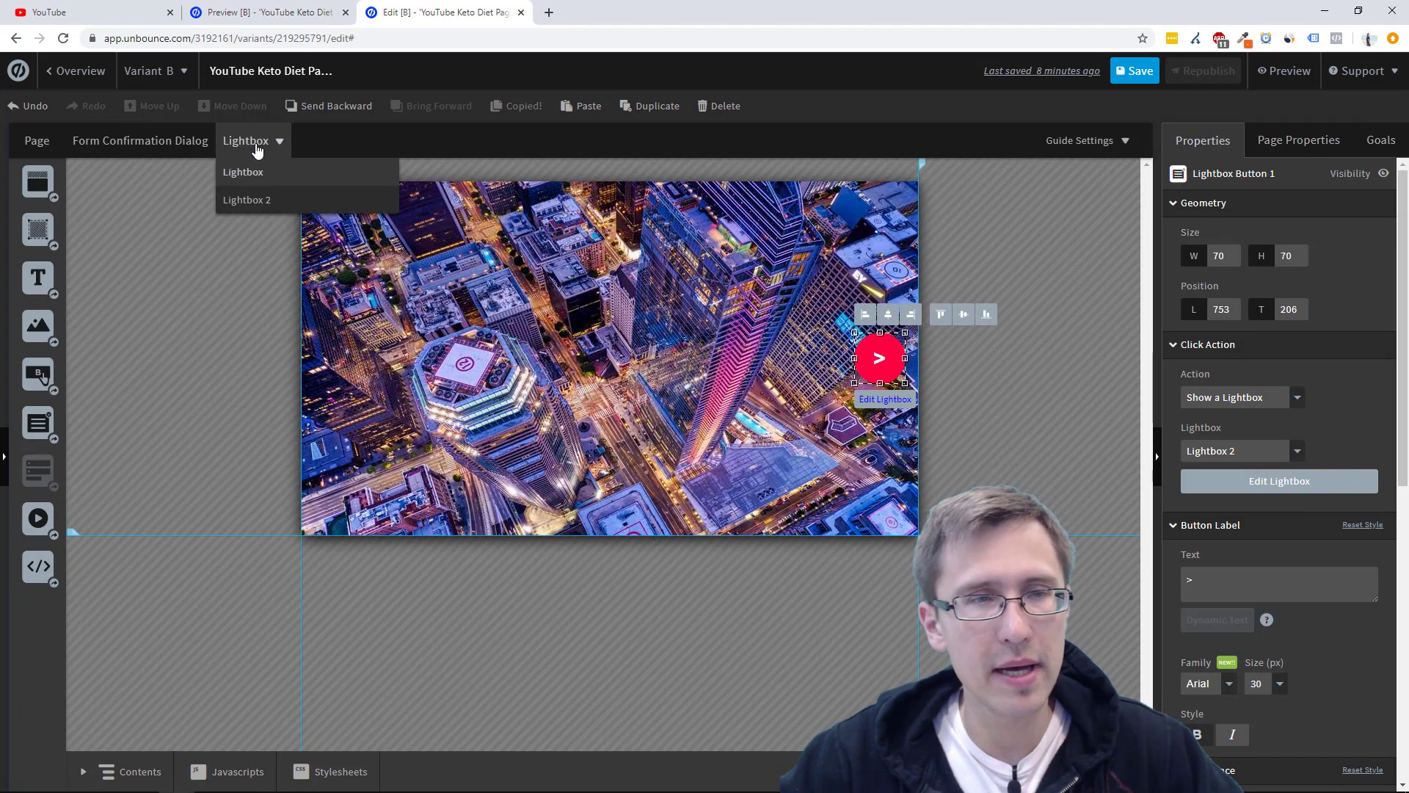
pyautogui.click(260, 198)
pyautogui.hotkey('ctrl', 'v')
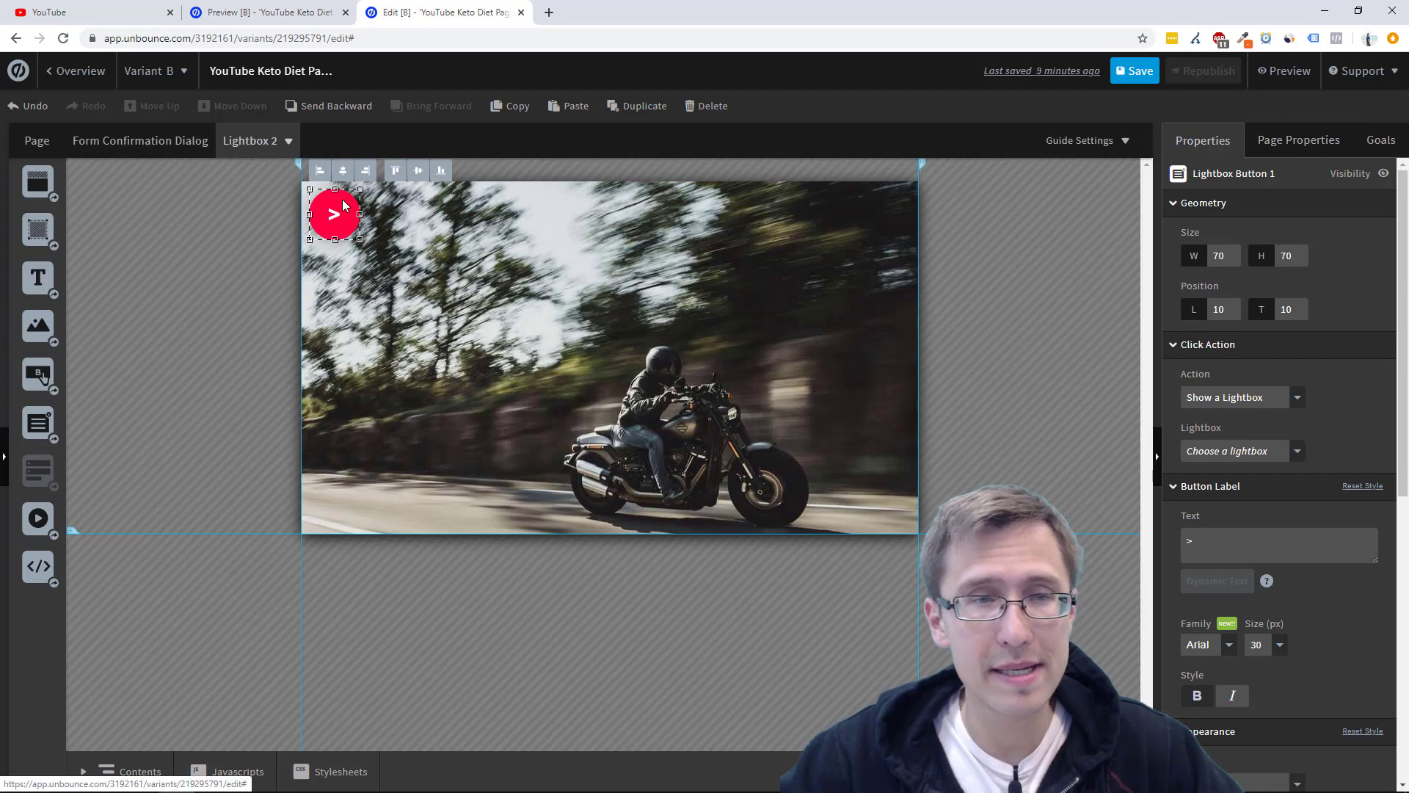
pyautogui.moveTo(345, 211); pyautogui.dragTo(911, 354)
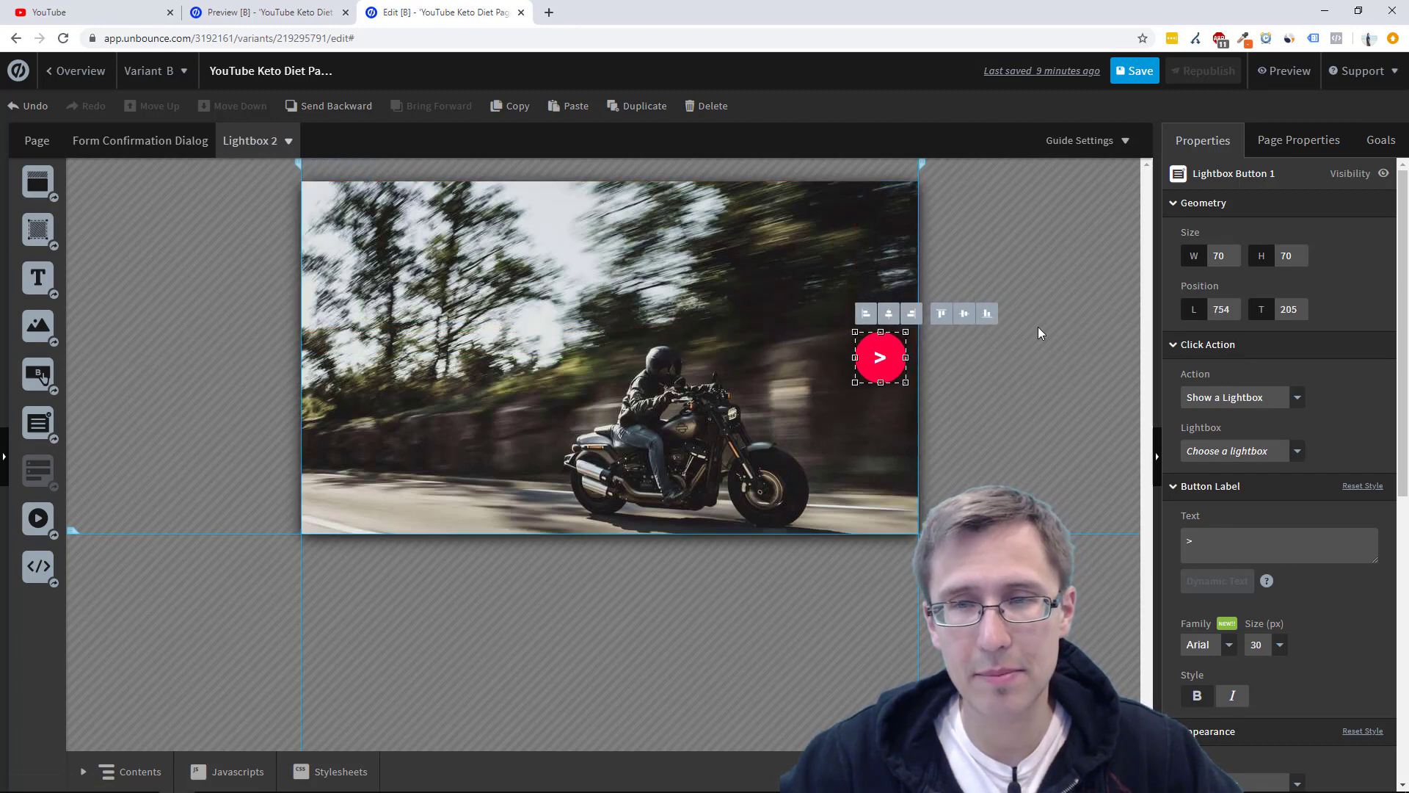
# Set the pasted button's left position to 753 so it matches the original in Lightbox.
pyautogui.click(263, 141)
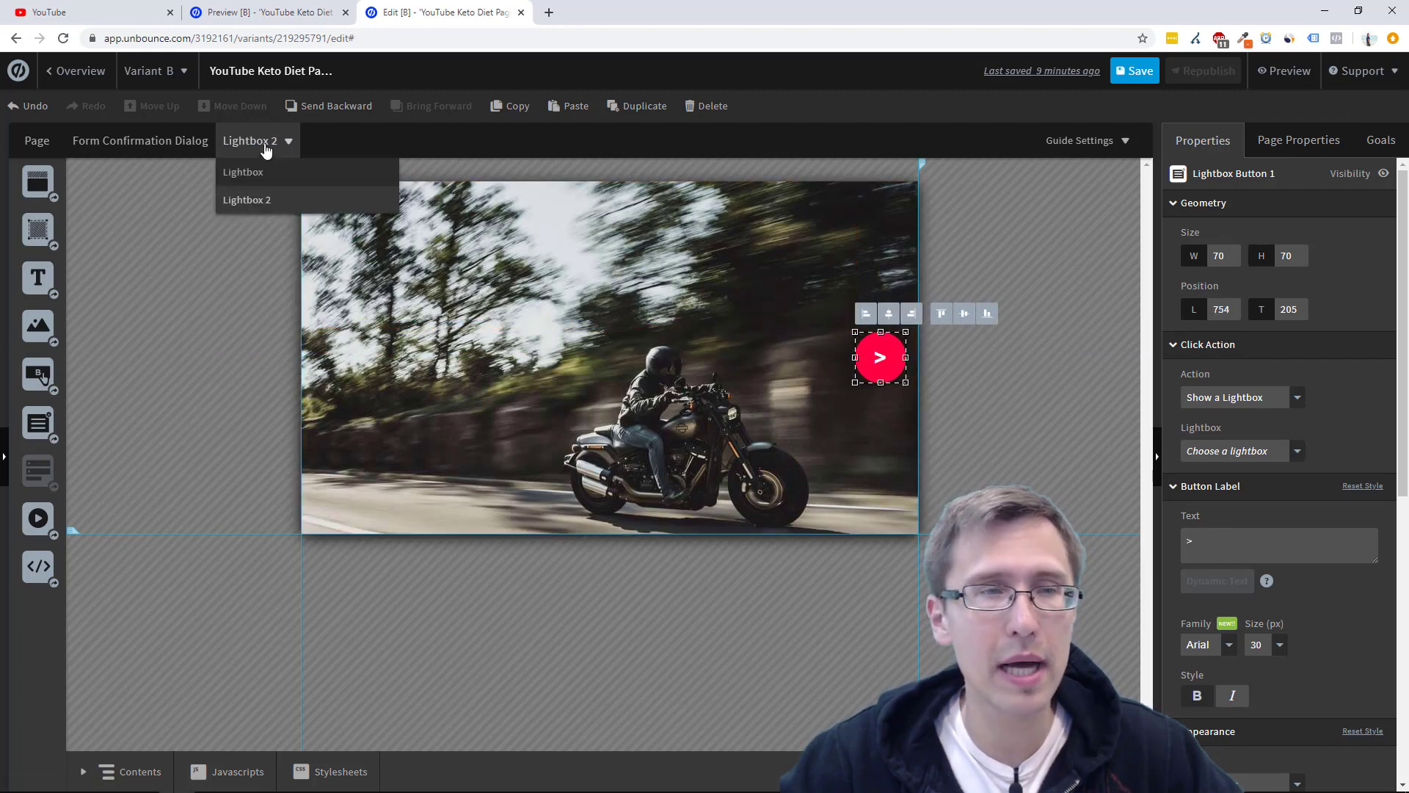
pyautogui.click(264, 174)
pyautogui.click(888, 367)
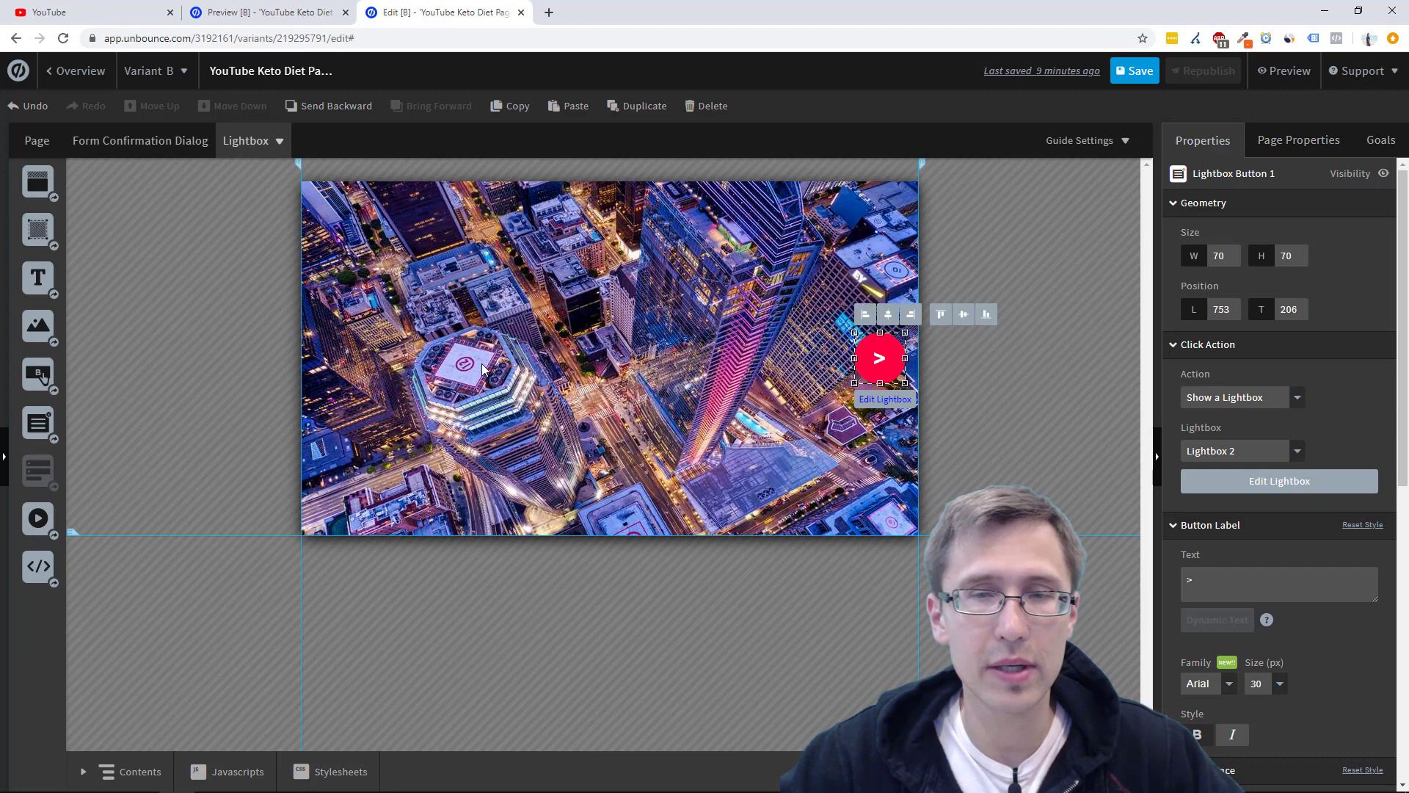
pyautogui.click(263, 141)
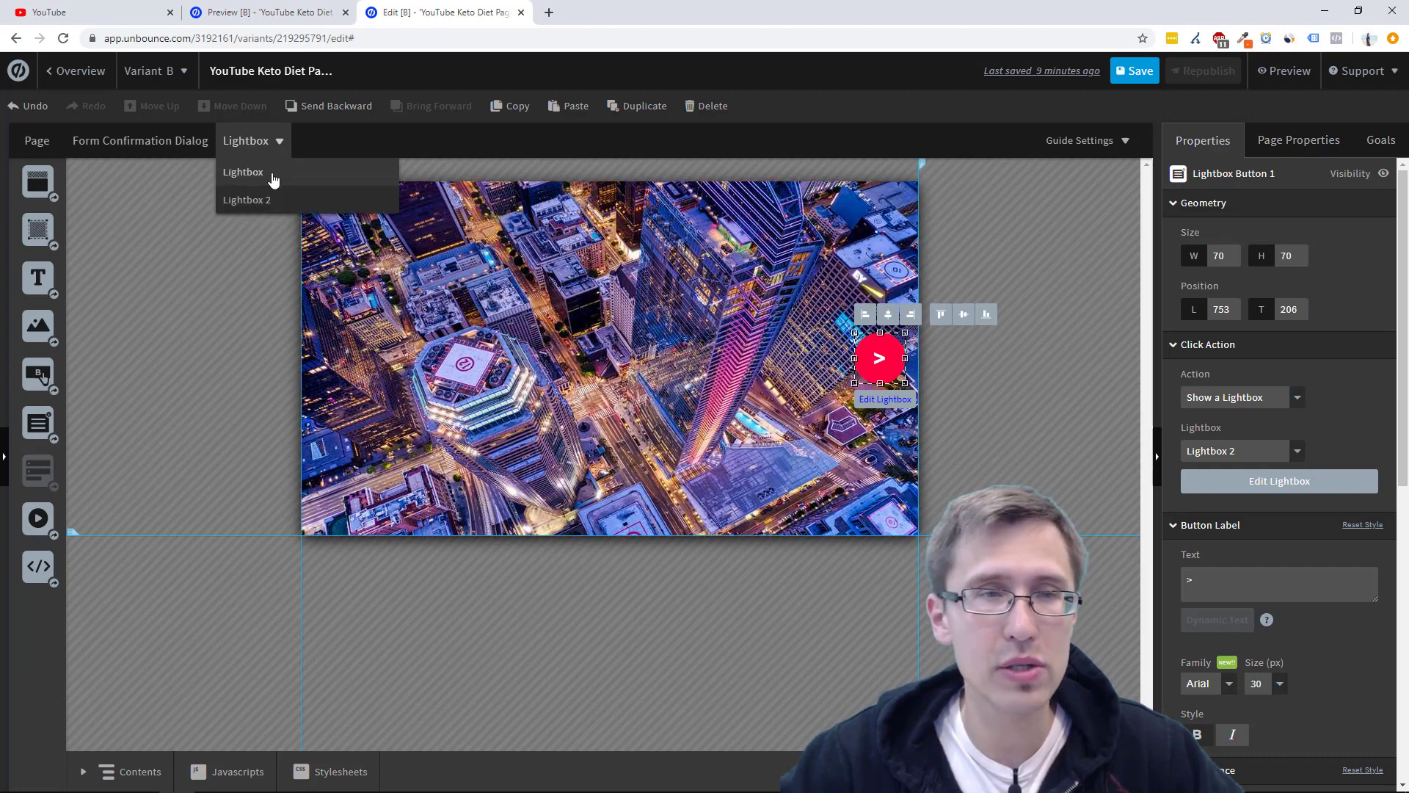
pyautogui.click(264, 200)
pyautogui.click(901, 375)
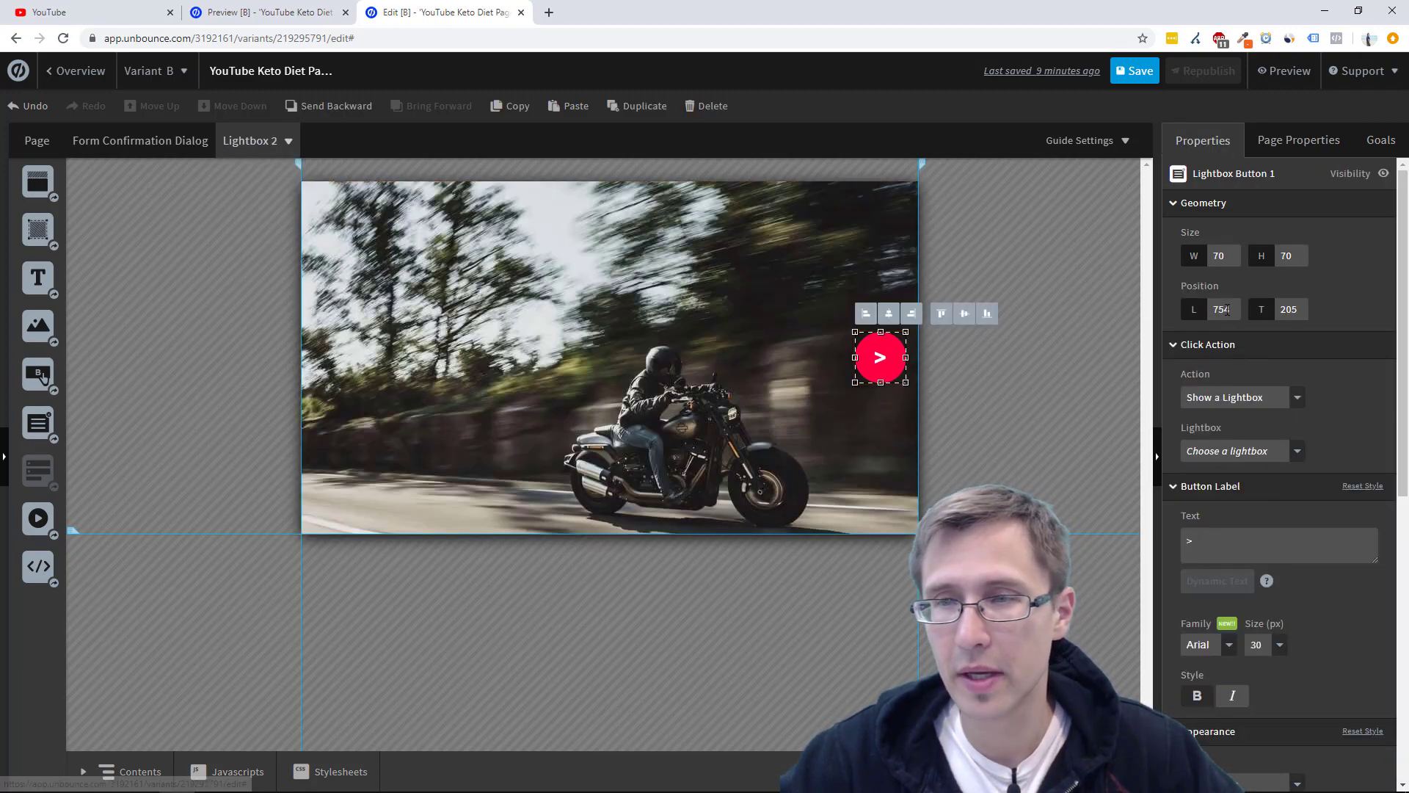
pyautogui.click(1230, 309)
pyautogui.press('BackSpace')
pyautogui.press('BackSpace')
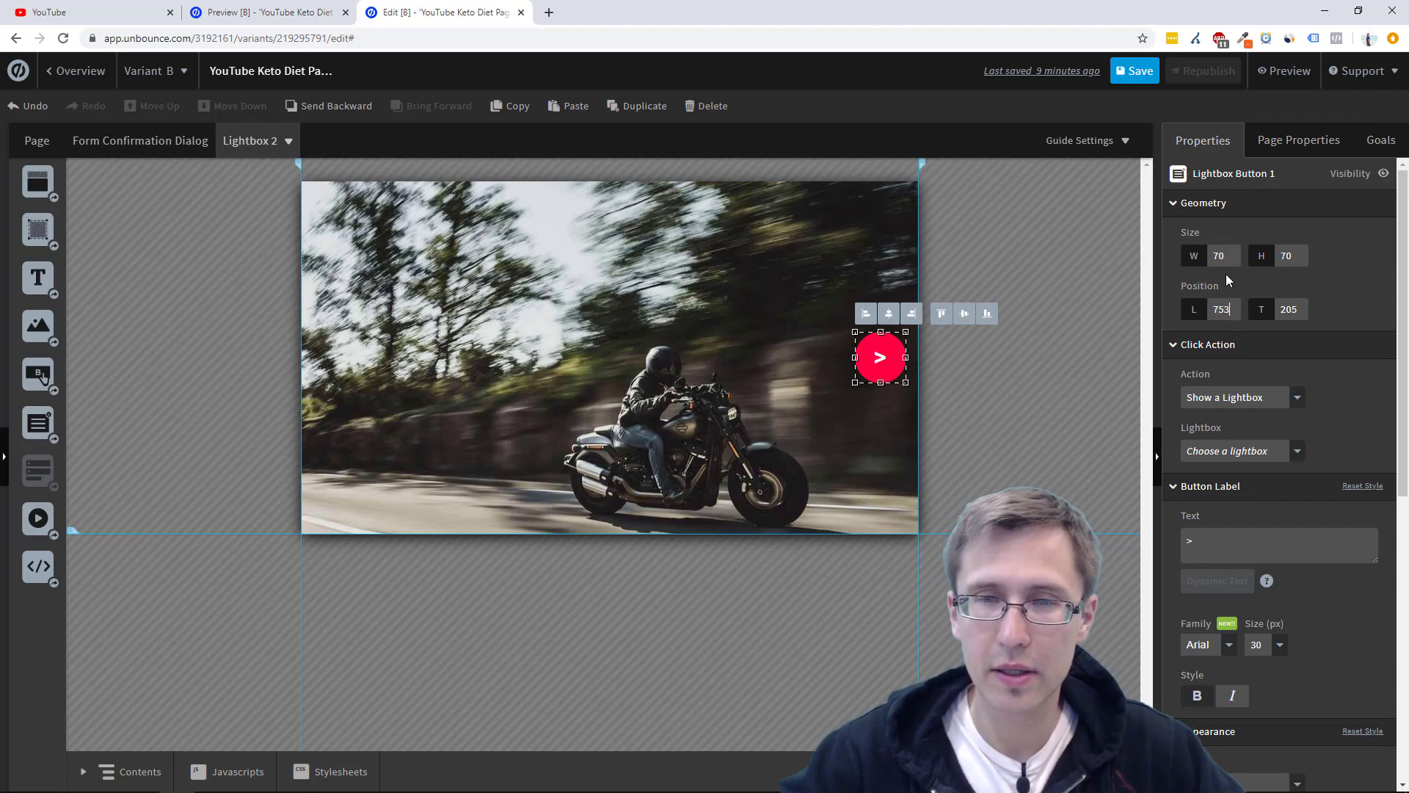
pyautogui.click(938, 390)
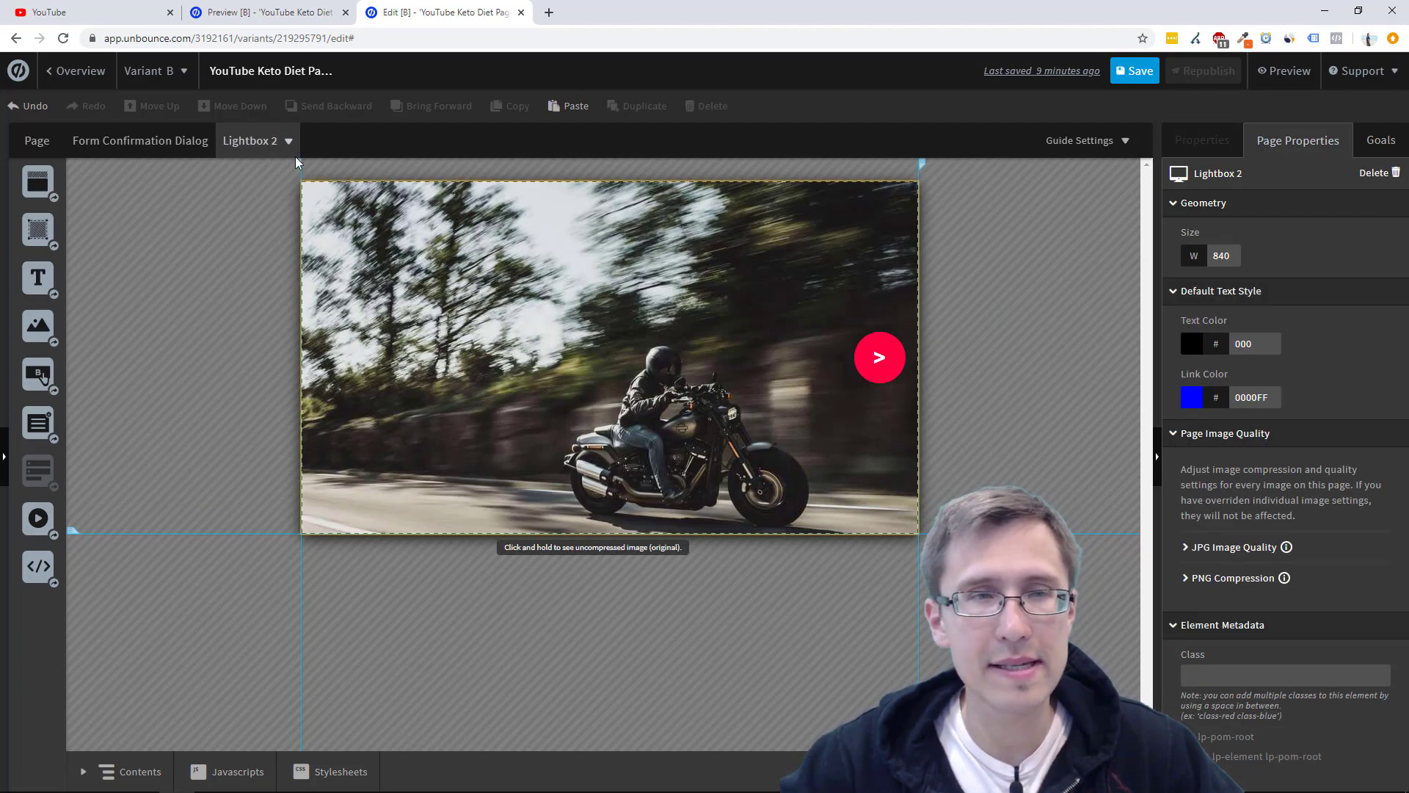
pyautogui.click(250, 144)
pyautogui.click(254, 173)
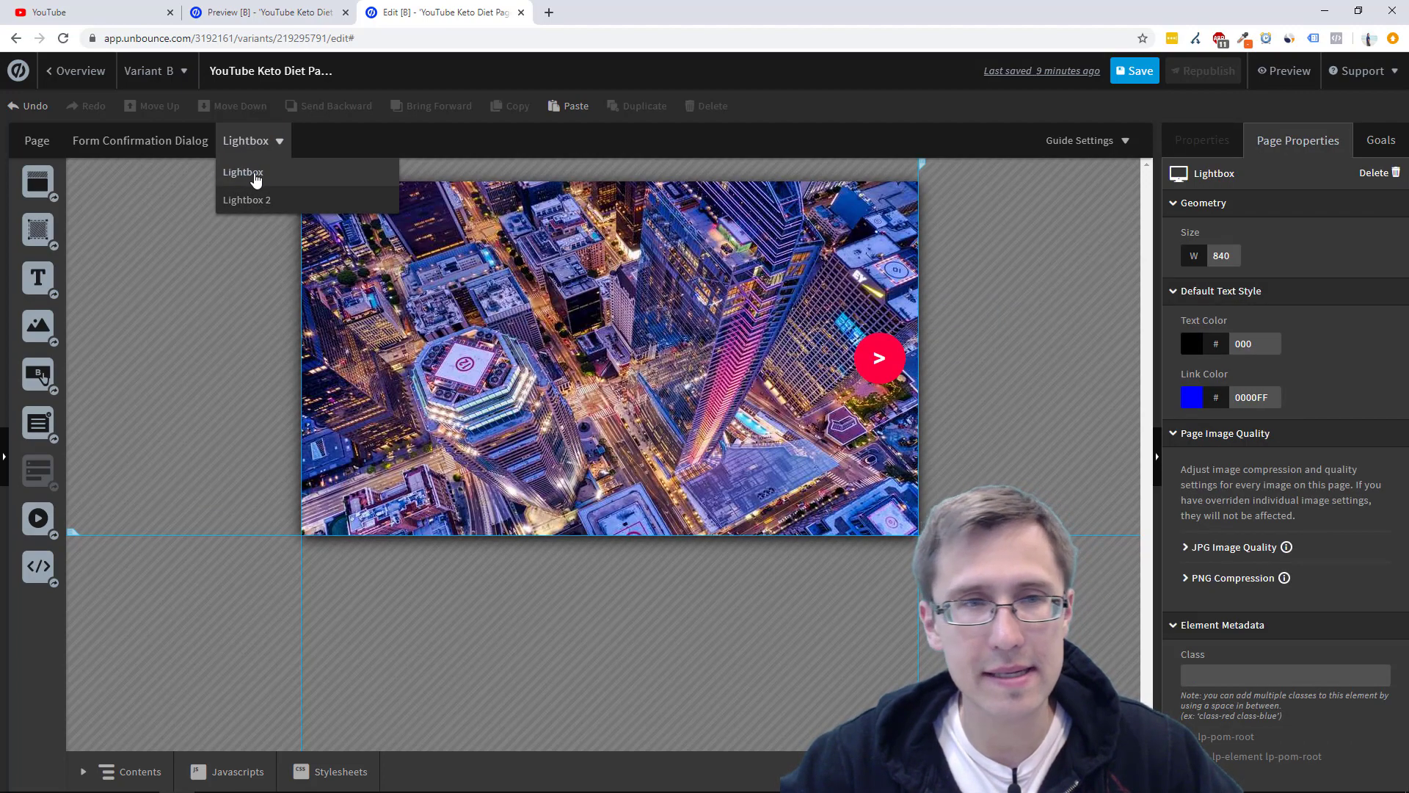
pyautogui.click(242, 200)
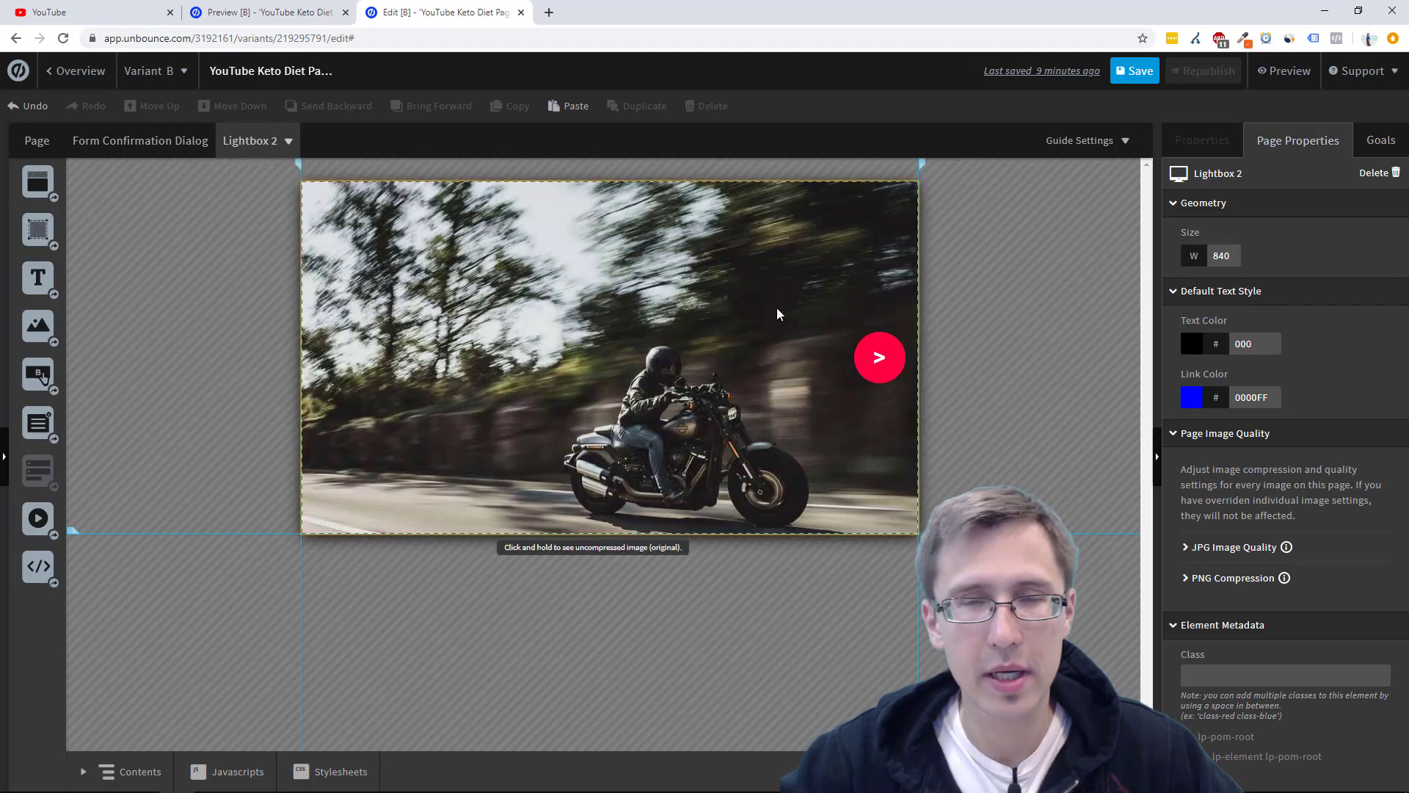
# Duplicate Lightbox 2's forward button and relabel the copy '<' as a back arrow.
pyautogui.click(880, 362)
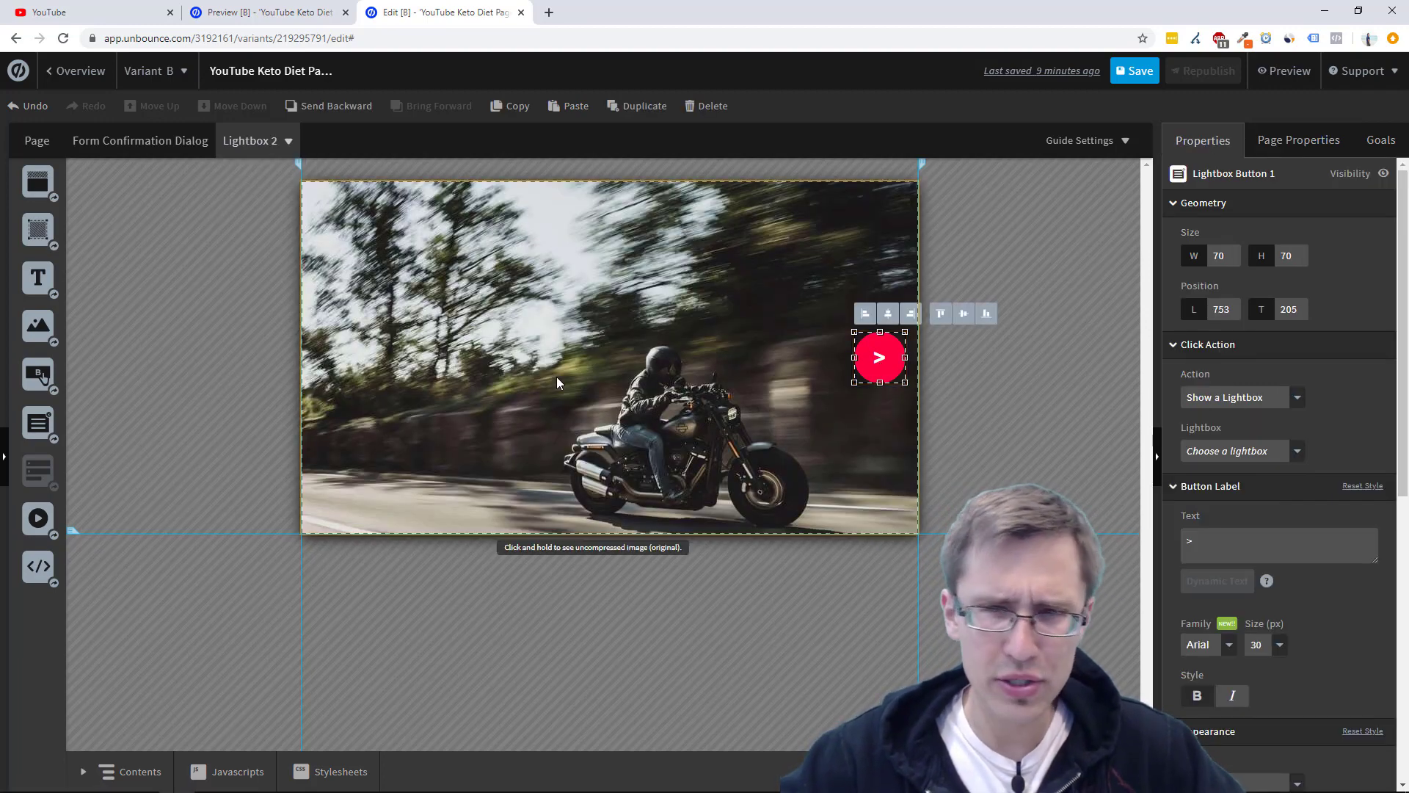
pyautogui.hotkey('ctrl', 'c')
pyautogui.hotkey('ctrl', 'v')
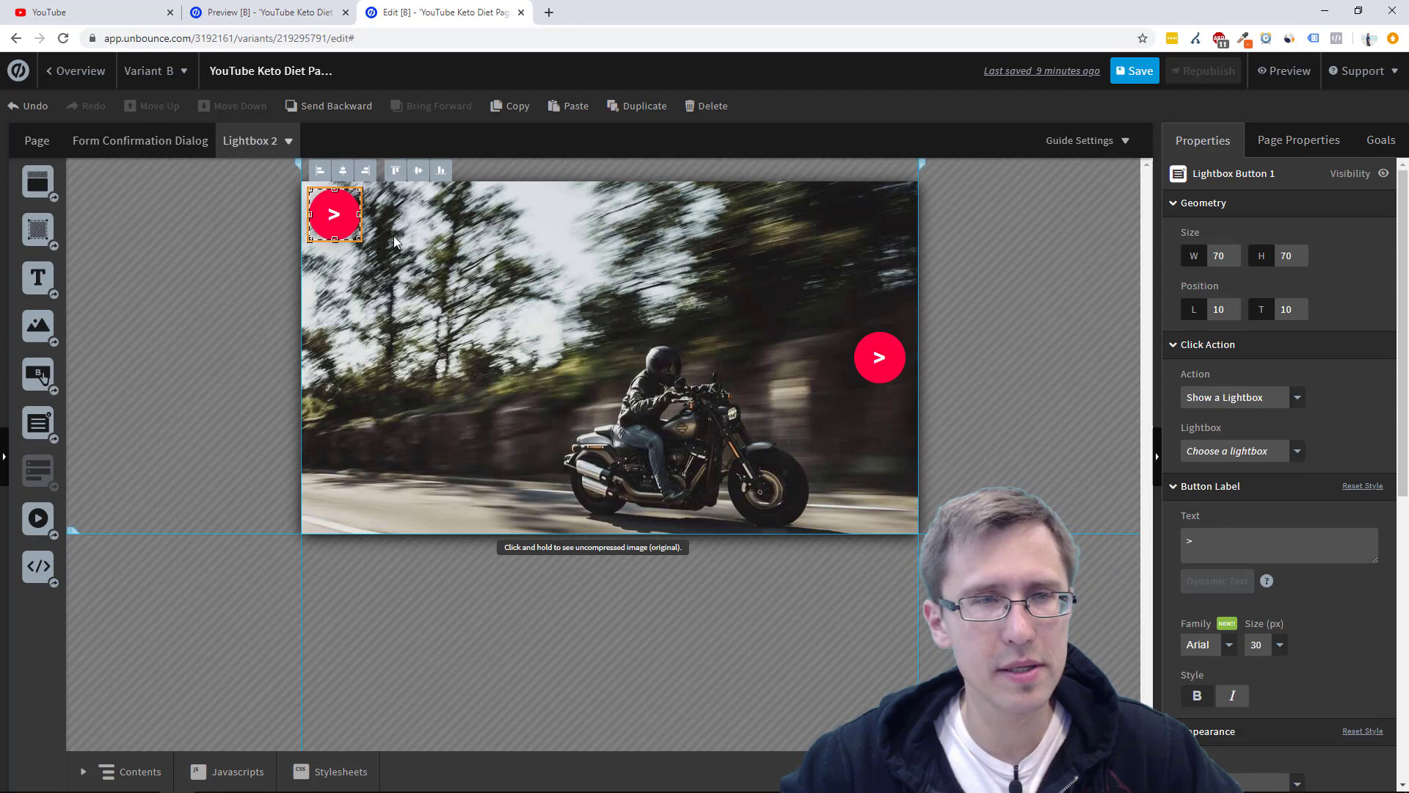
pyautogui.click(421, 172)
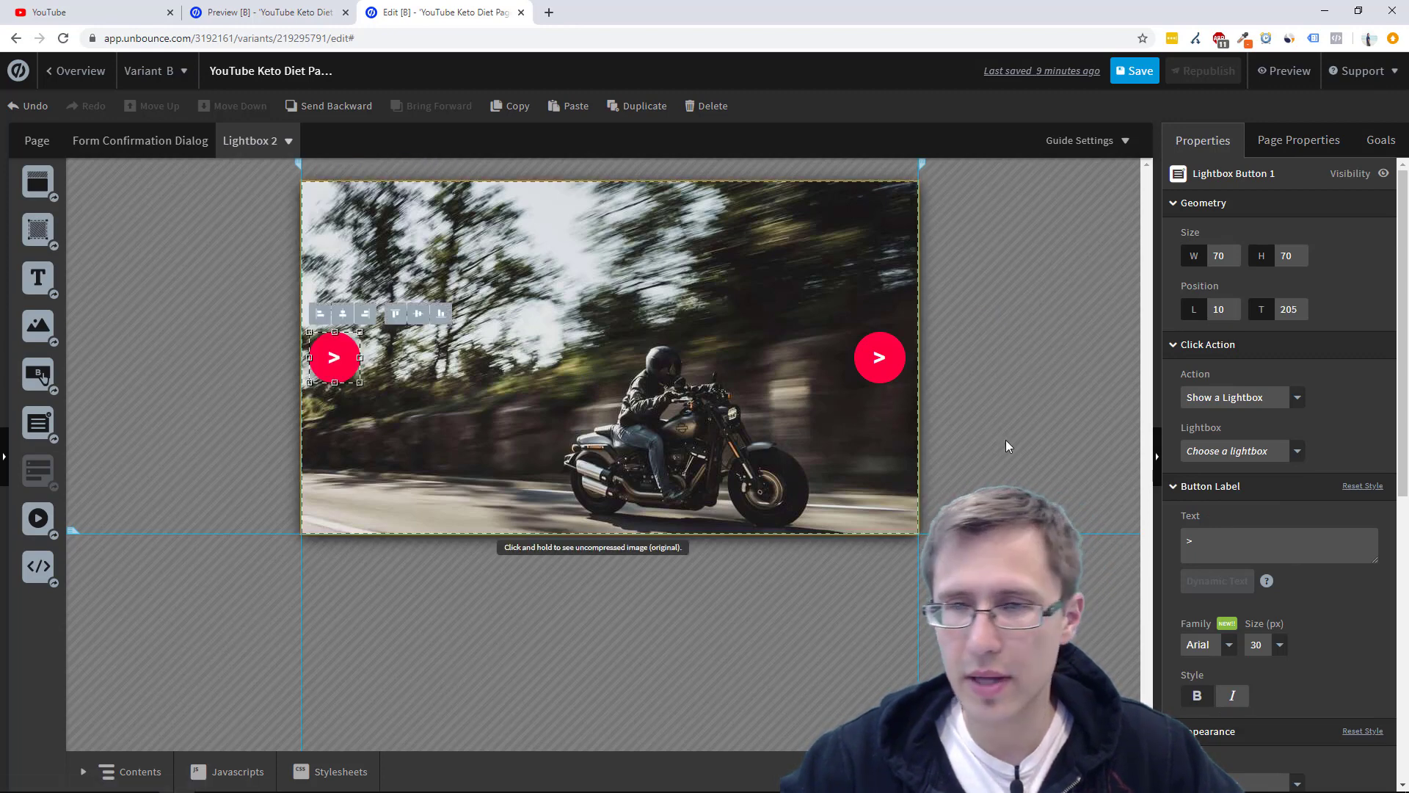
pyautogui.click(1192, 541)
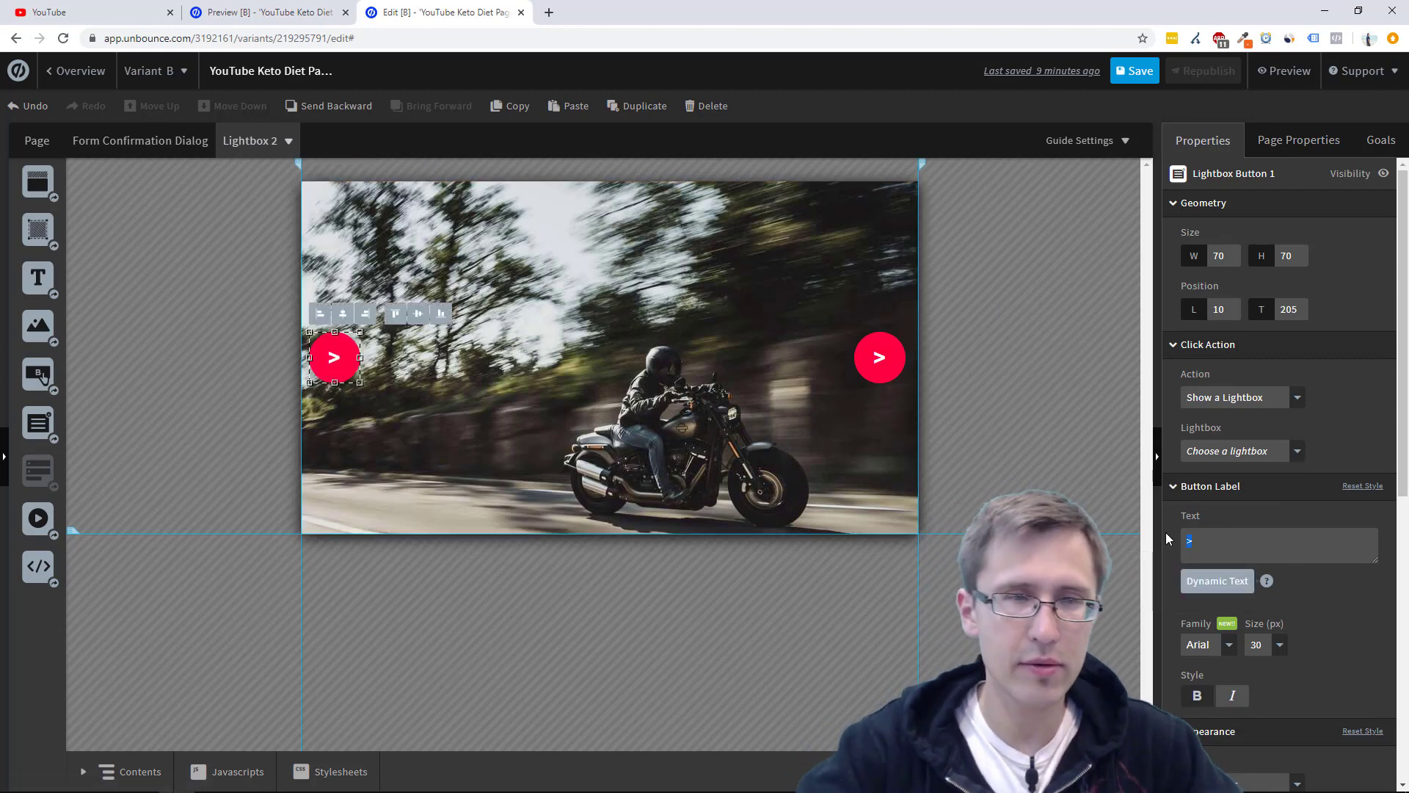
pyautogui.press('BackSpace')
pyautogui.write('<')
# Copy the '<' back arrow to the city-photo Lightbox's left middle, then return to Lightbox 2.
pyautogui.click(242, 434)
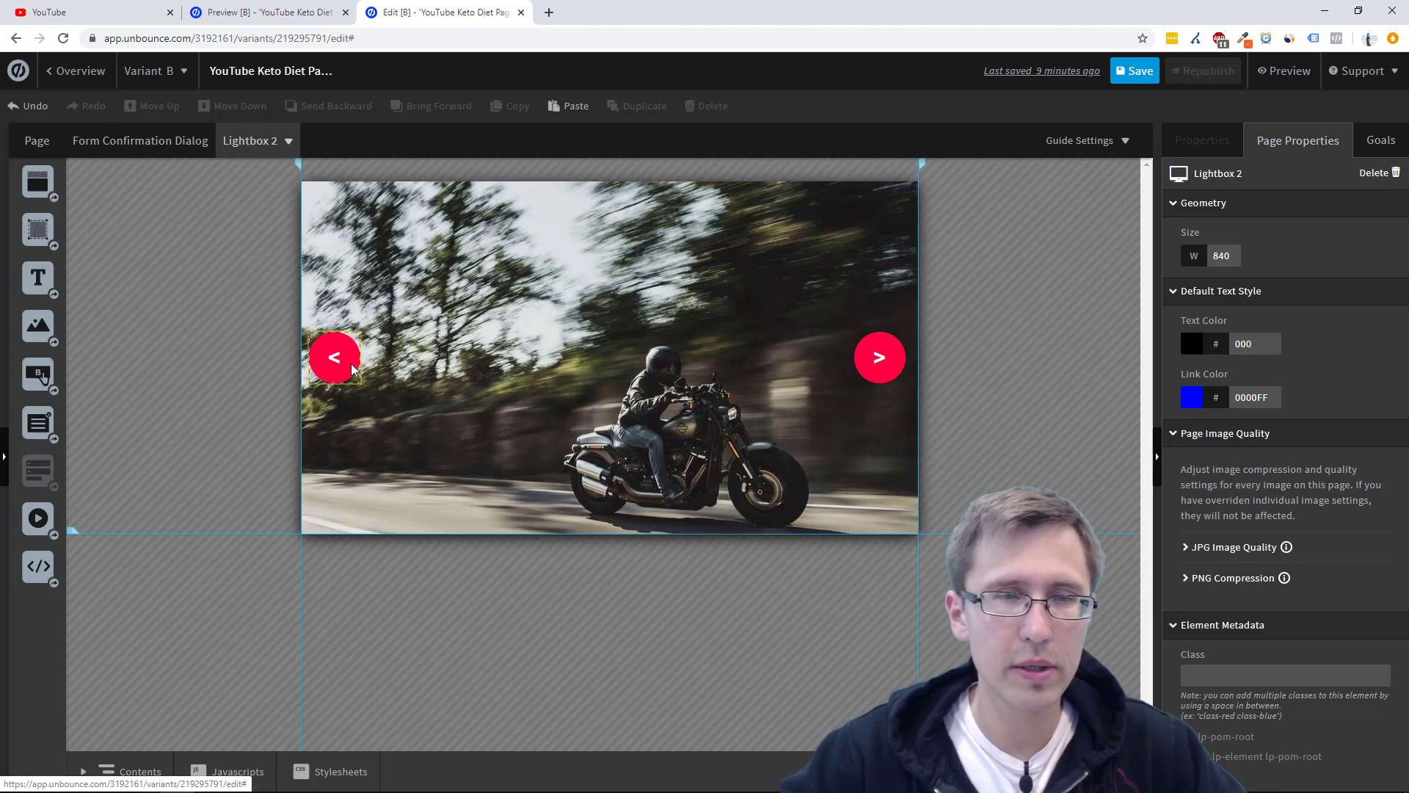
pyautogui.click(350, 364)
pyautogui.hotkey('ctrl', 'c')
pyautogui.click(253, 140)
pyautogui.click(244, 172)
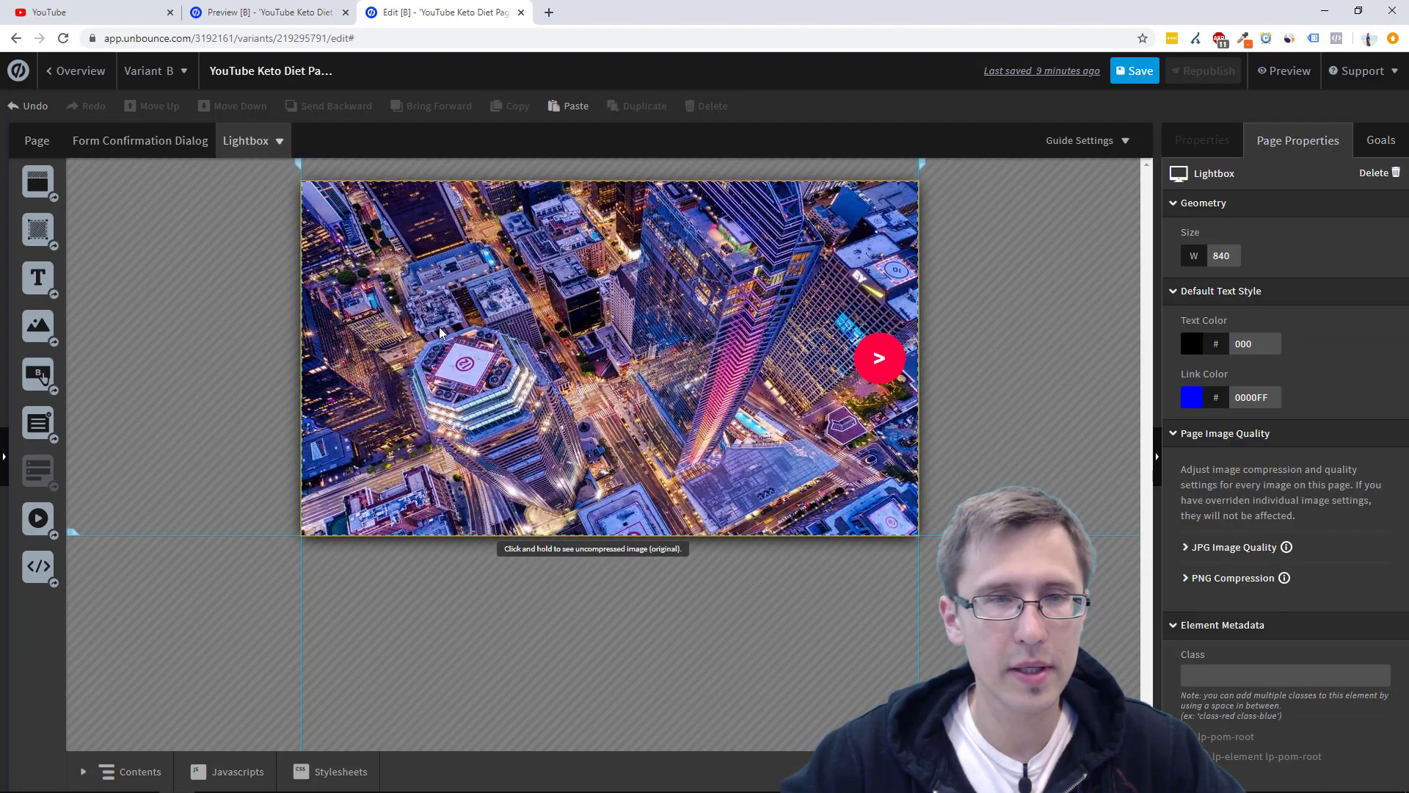
pyautogui.hotkey('ctrl', 'v')
pyautogui.moveTo(340, 222); pyautogui.dragTo(340, 366)
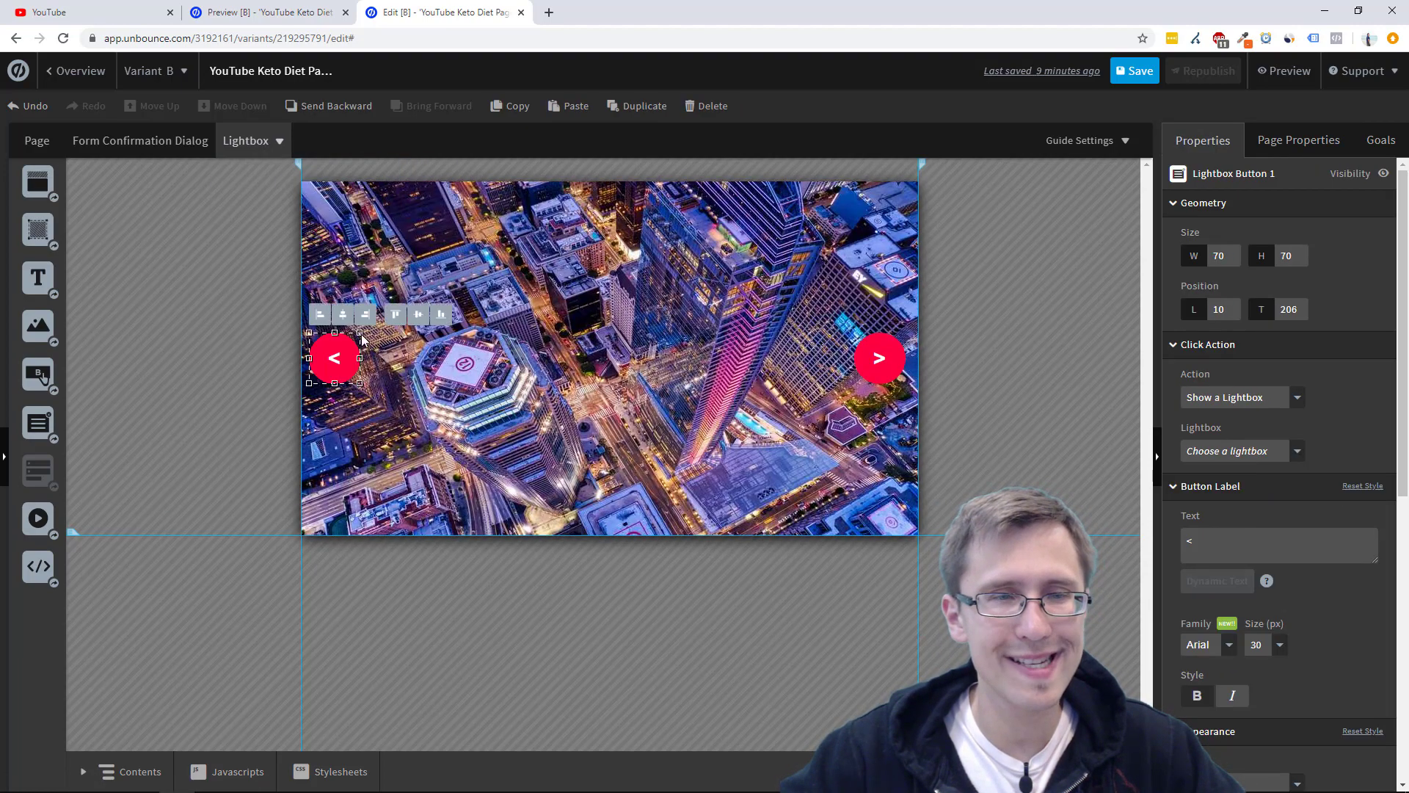
pyautogui.click(226, 372)
pyautogui.click(253, 140)
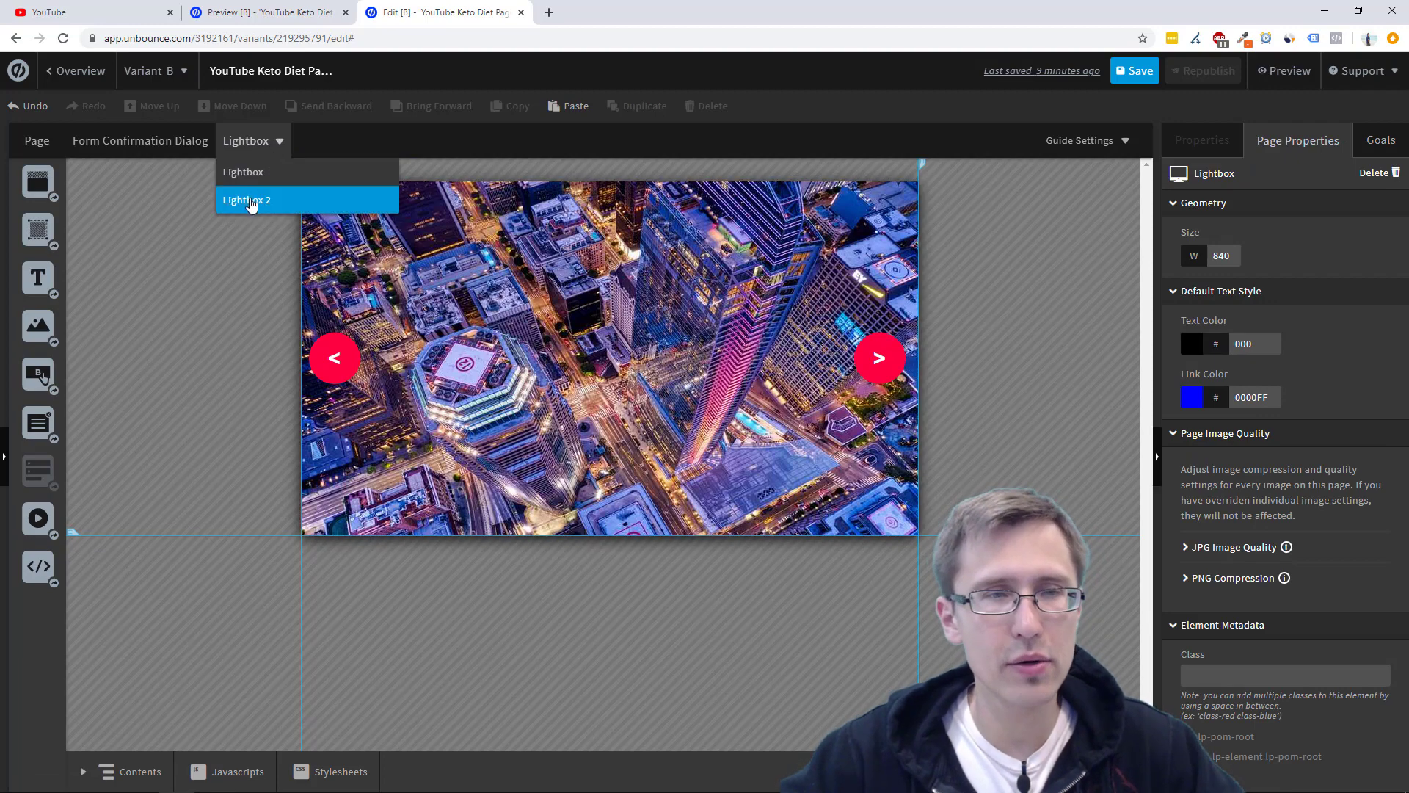
pyautogui.click(249, 199)
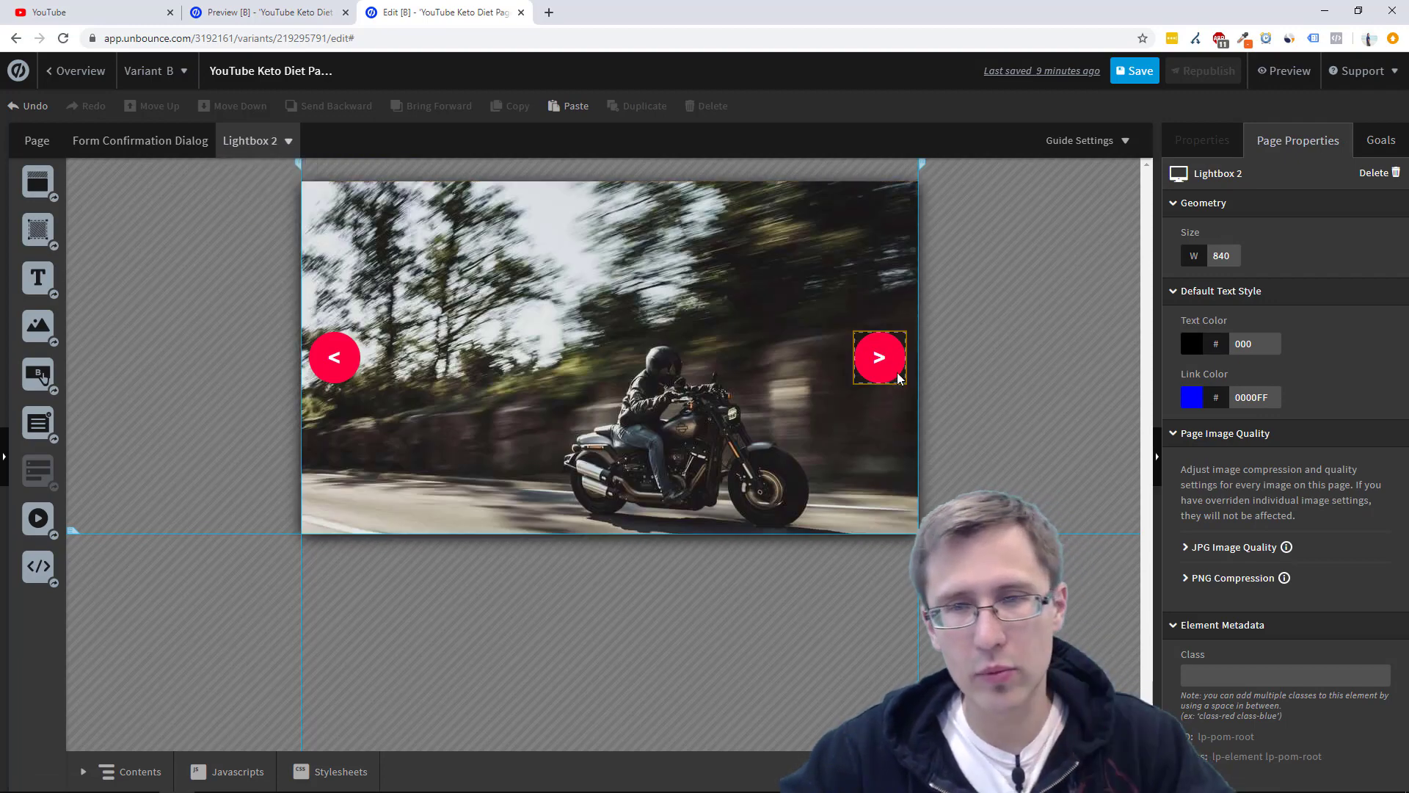
# Set Lightbox 2's '<' back arrow to open the first Lightbox.
pyautogui.click(882, 359)
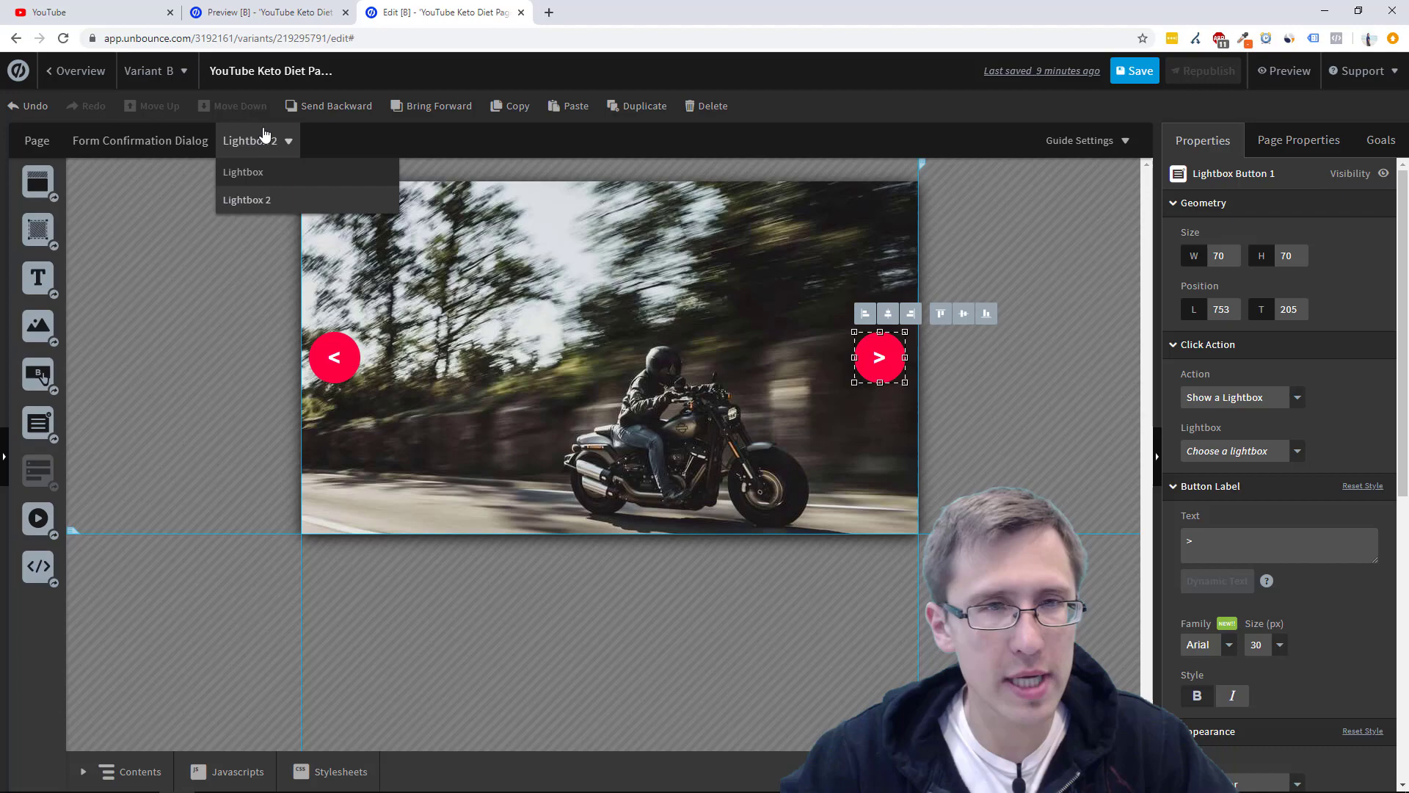
pyautogui.click(253, 173)
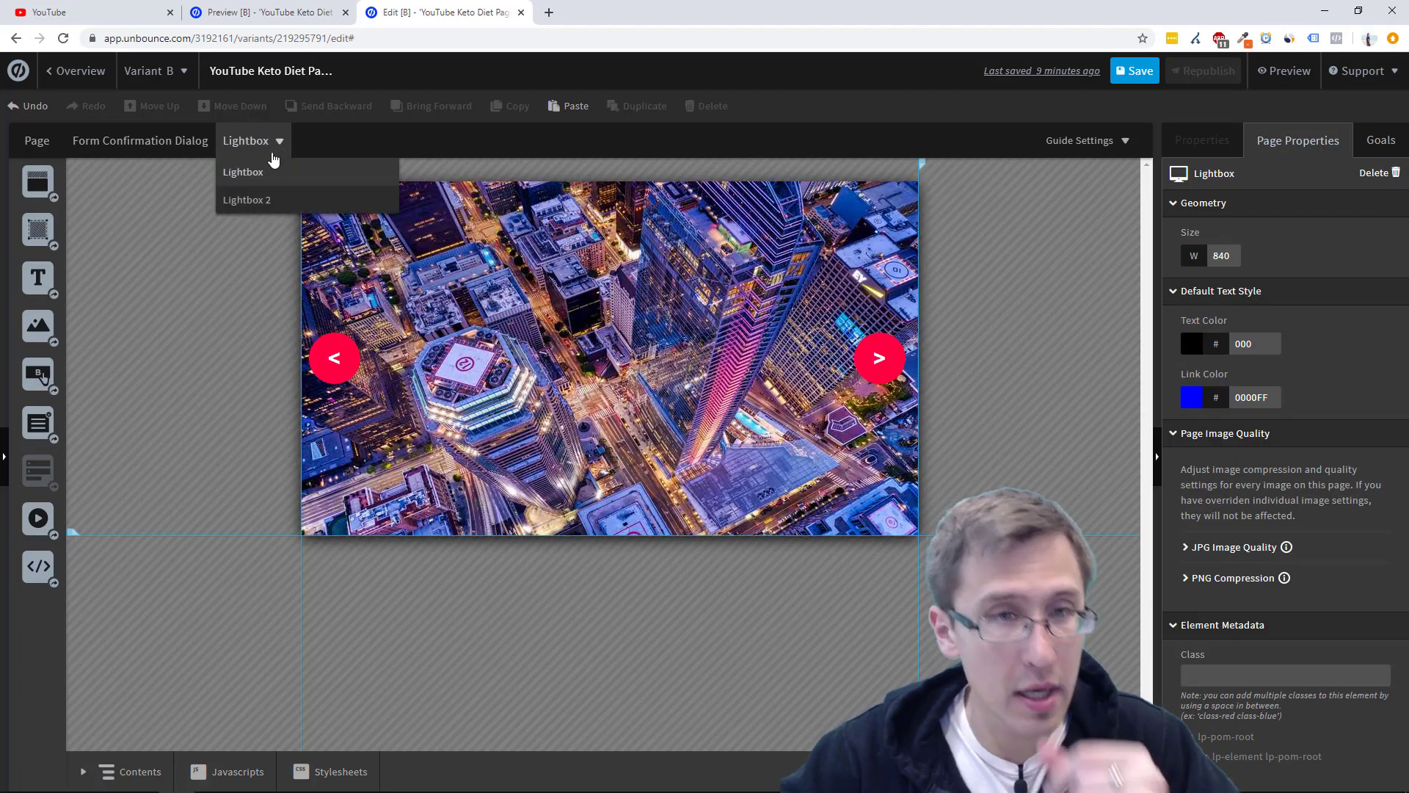
pyautogui.click(271, 201)
pyautogui.click(332, 364)
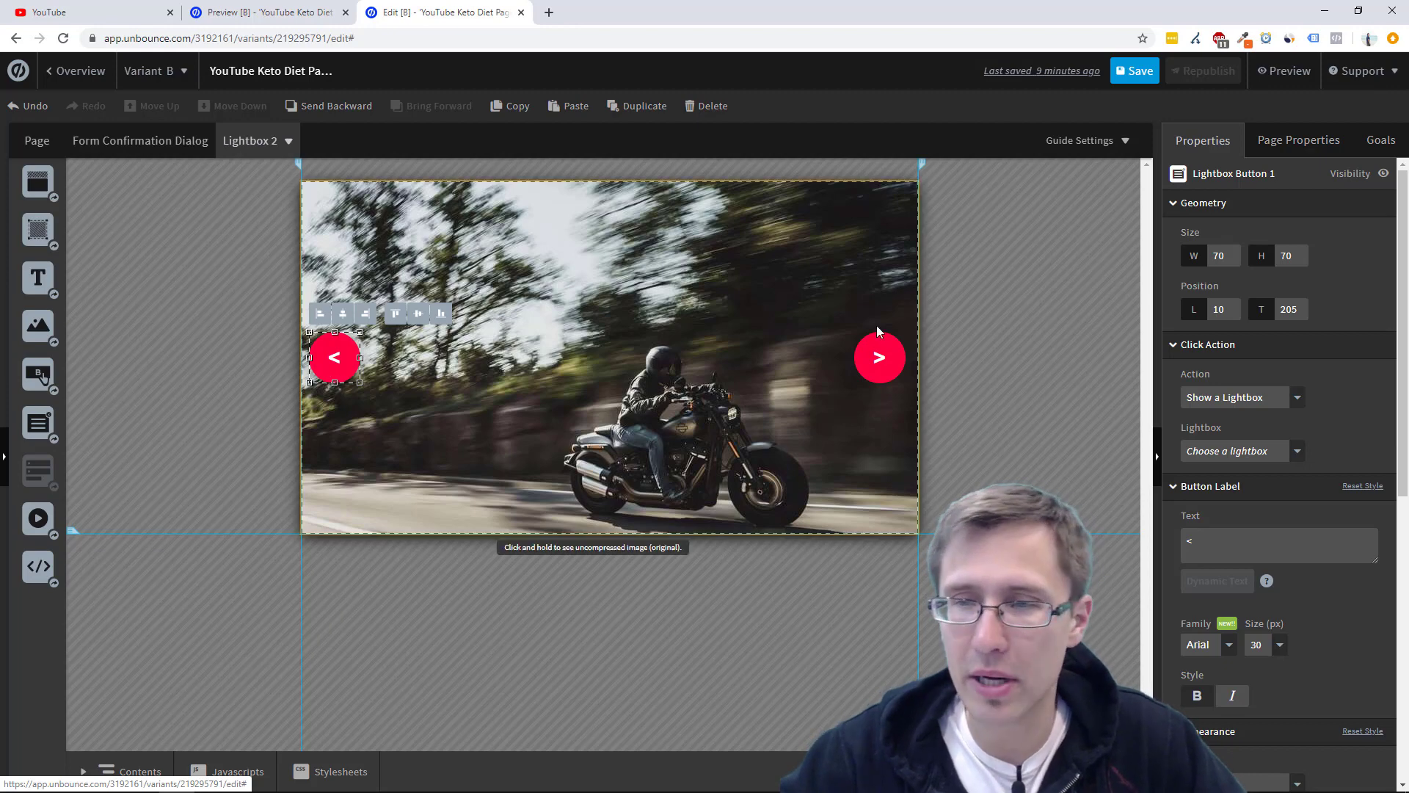
pyautogui.click(1229, 450)
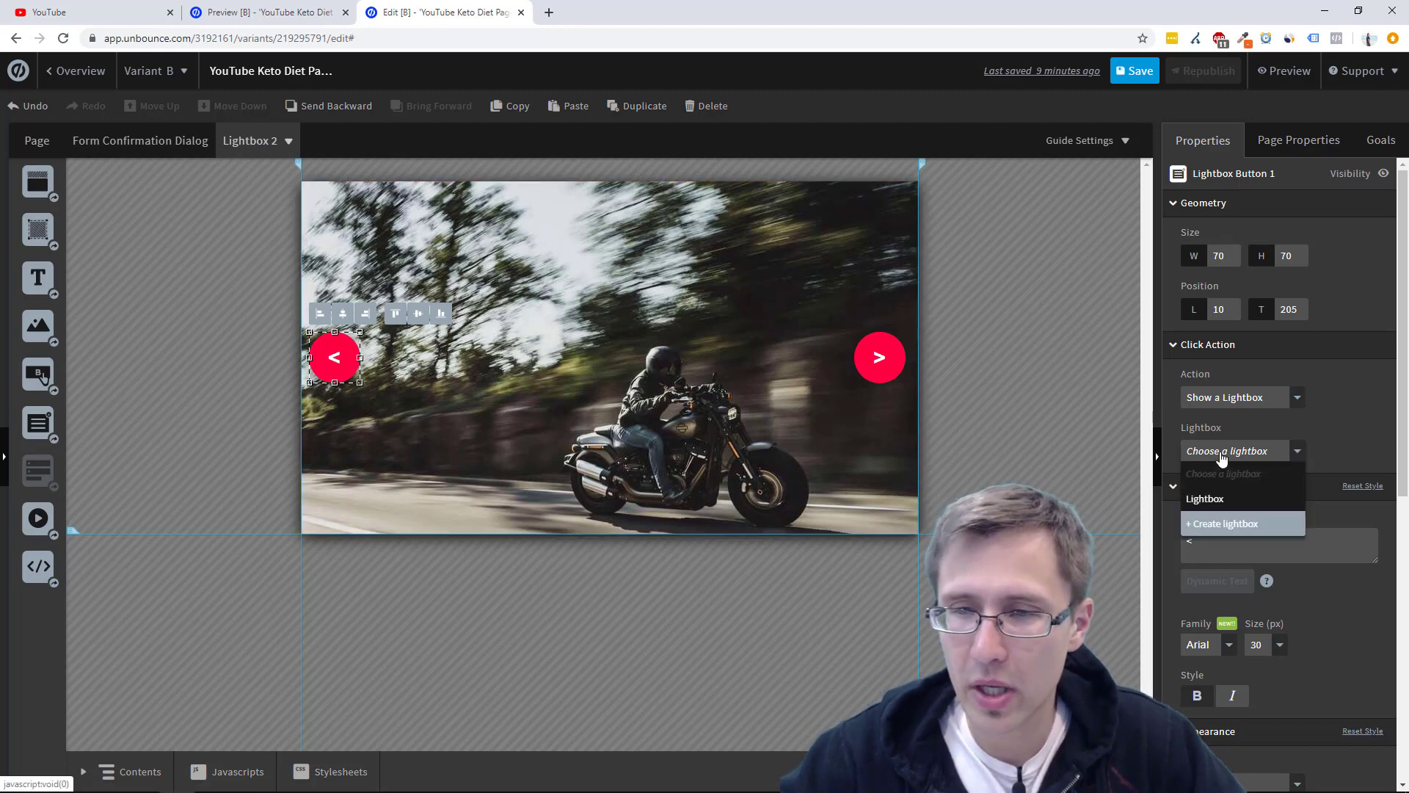
pyautogui.click(1231, 506)
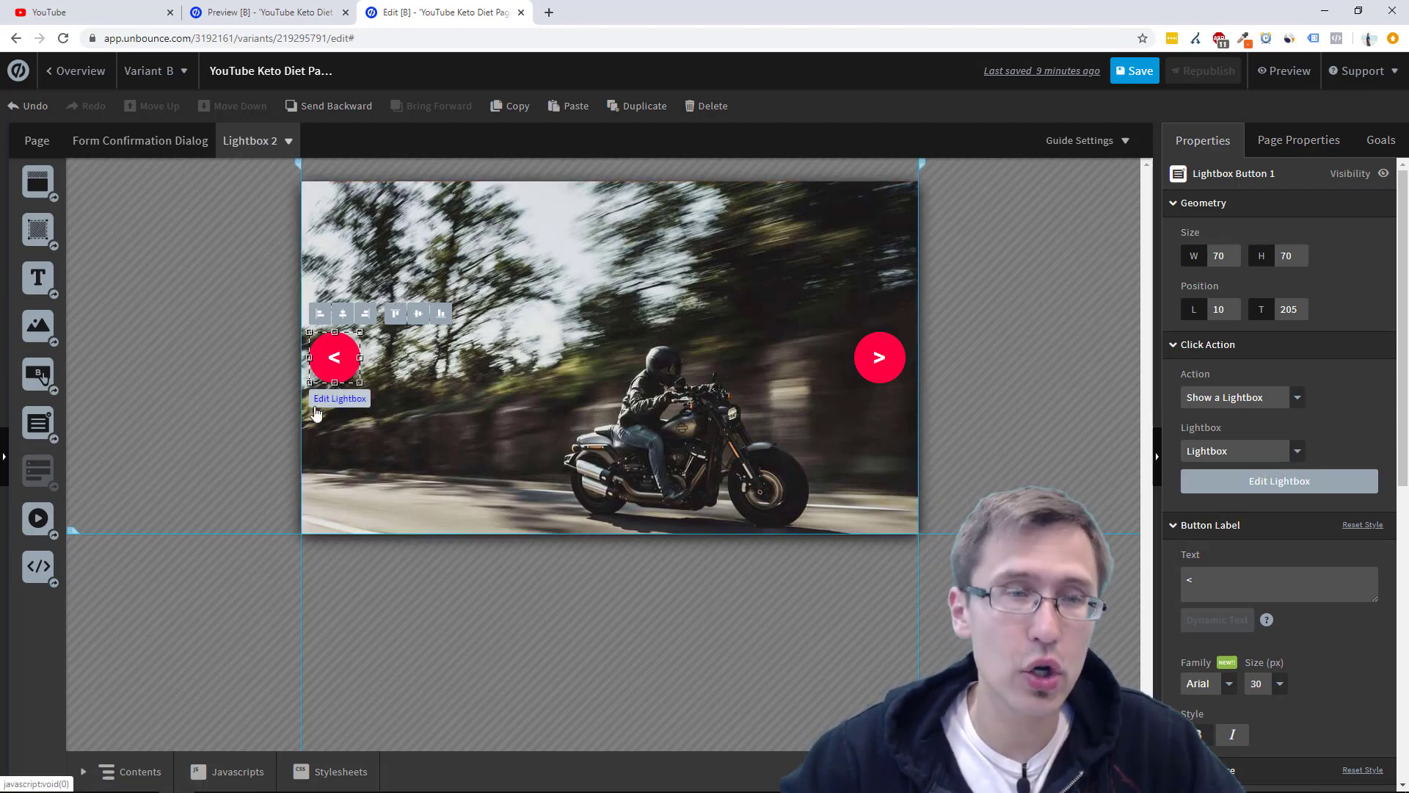
# Select Lightbox 2's '>' forward arrow and bring up its lightbox target choices.
pyautogui.click(287, 141)
pyautogui.click(258, 174)
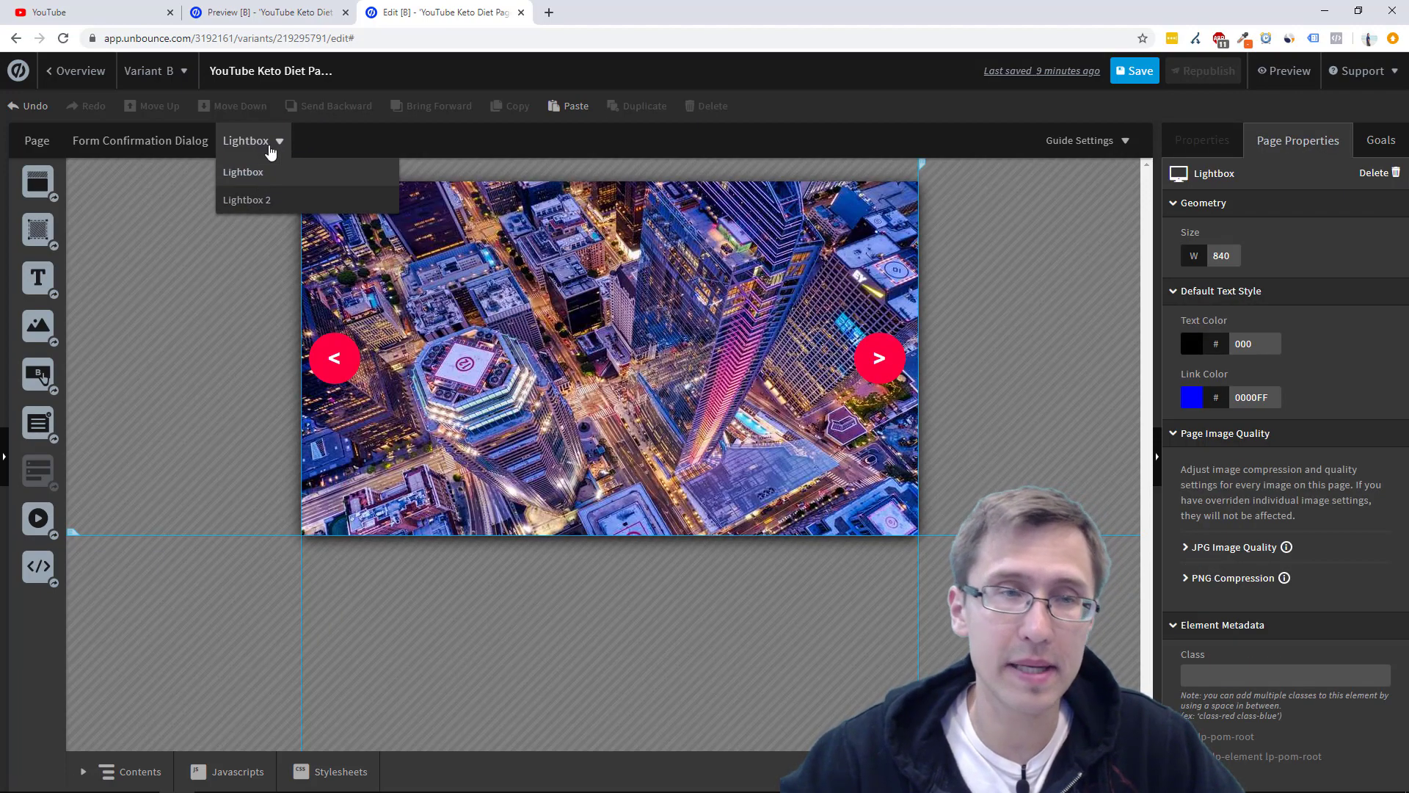
pyautogui.click(251, 202)
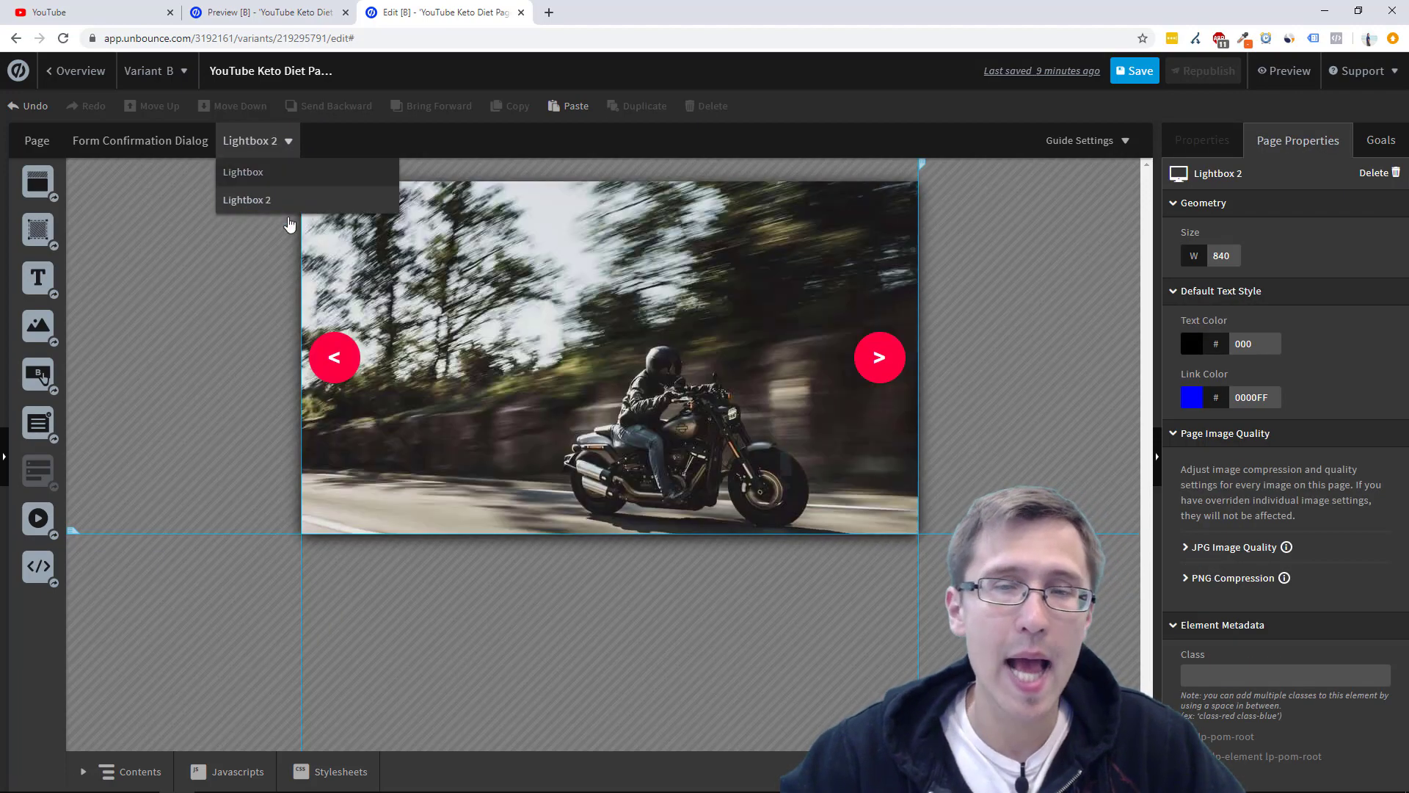
pyautogui.click(877, 357)
pyautogui.click(1296, 452)
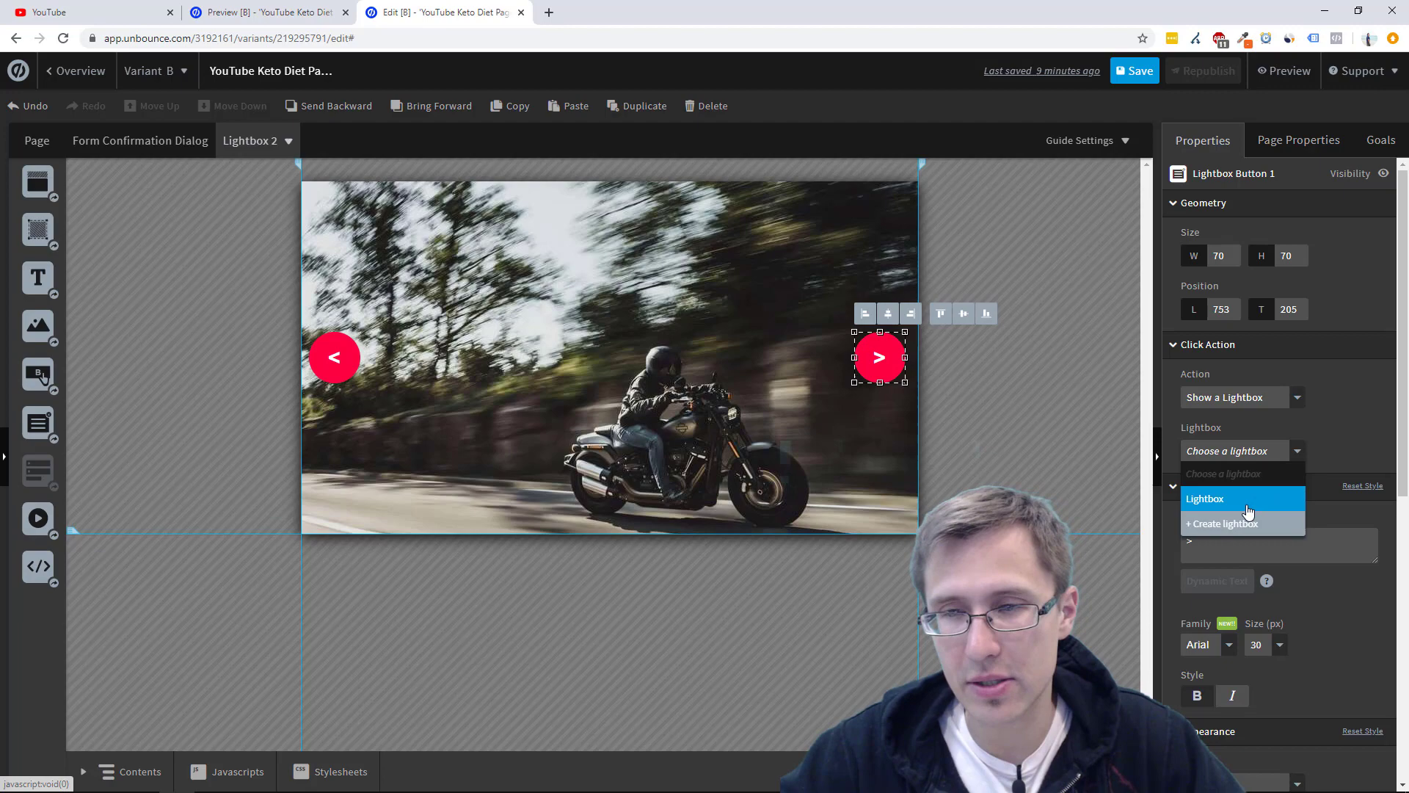
# Create a new Lightbox 3 as the forward arrow's target and switch to it.
pyautogui.click(1224, 524)
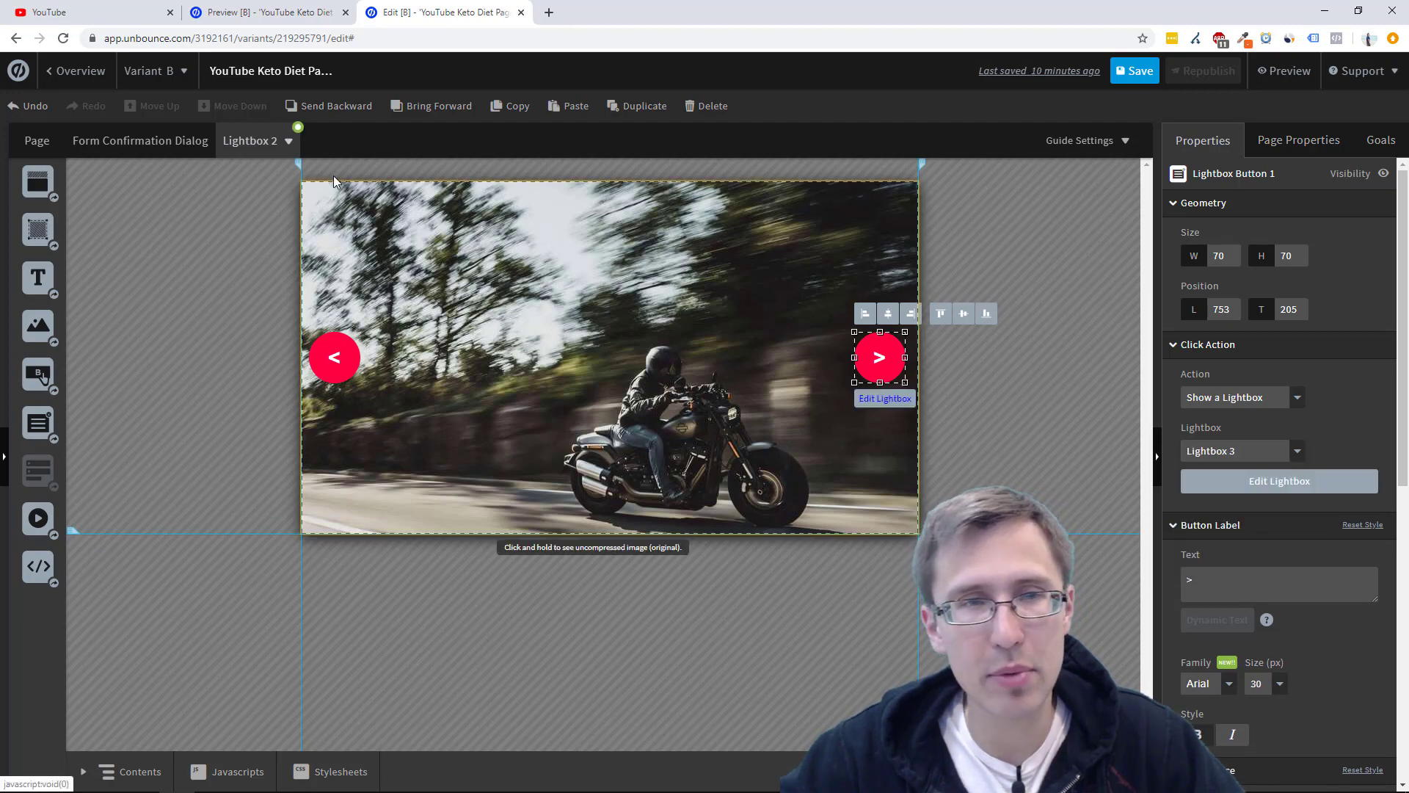
pyautogui.click(252, 141)
pyautogui.click(286, 229)
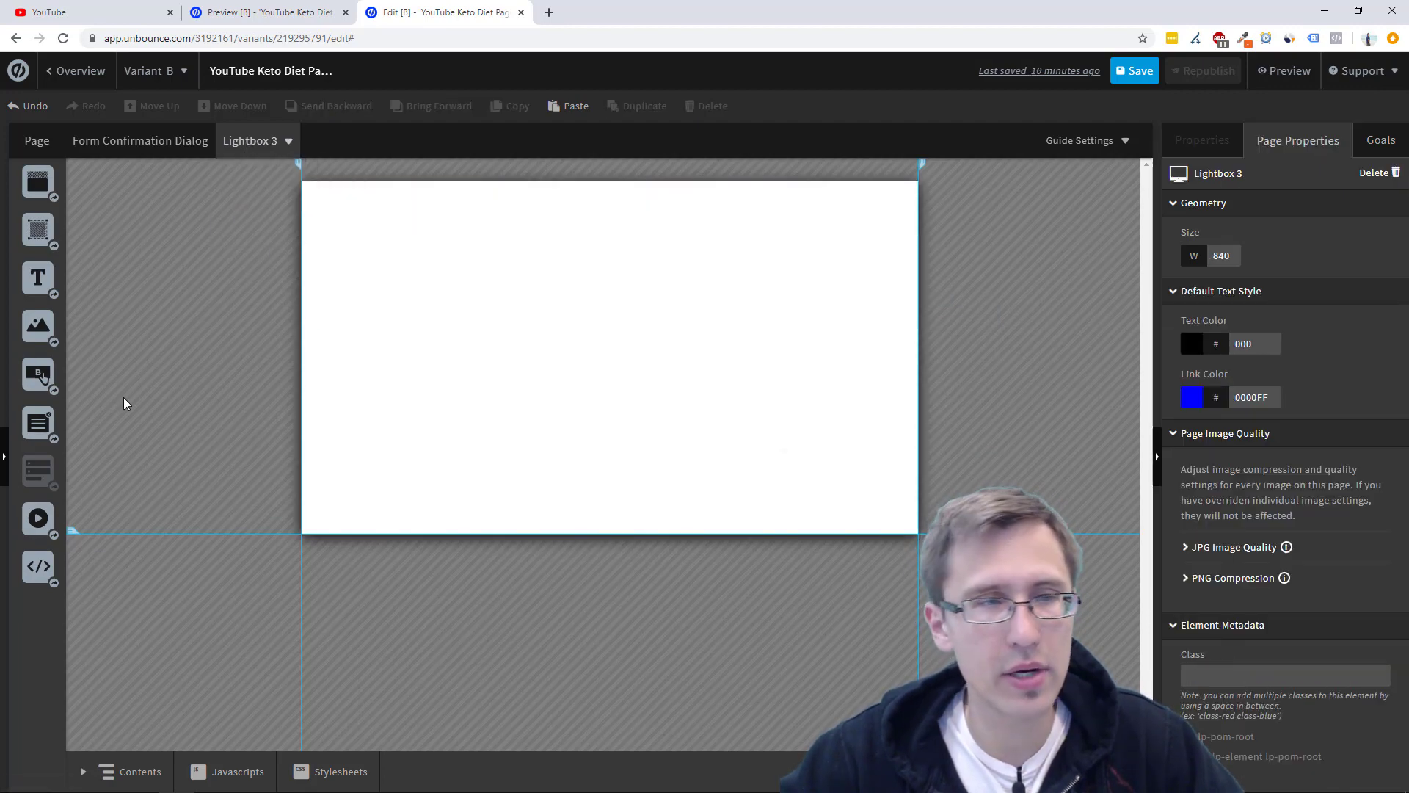
# Add the Salt storefront photo, scaled to fit, at the top-left, sized 840 × 484 px.
pyautogui.moveTo(63, 328); pyautogui.dragTo(488, 314)
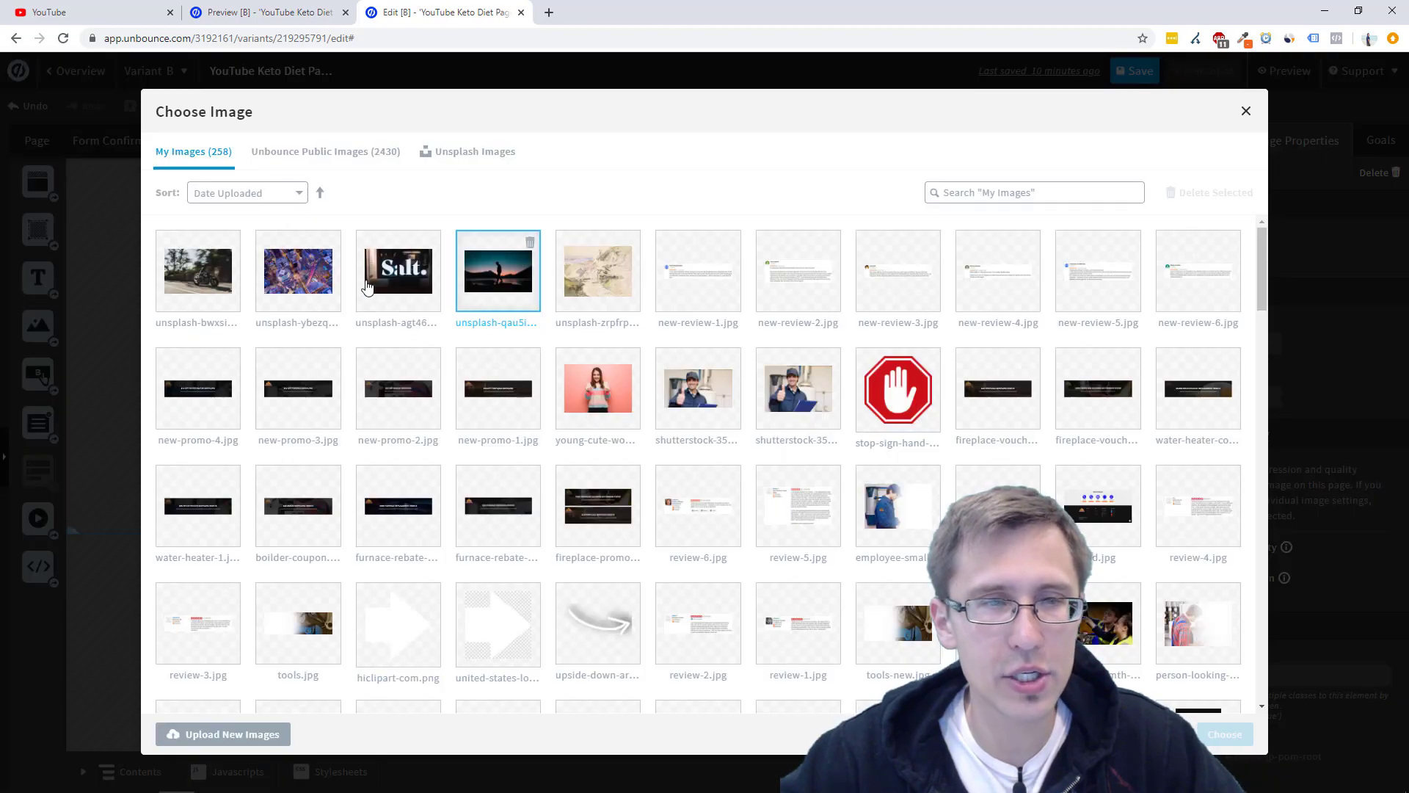
pyautogui.click(406, 271)
pyautogui.doubleClick(406, 272)
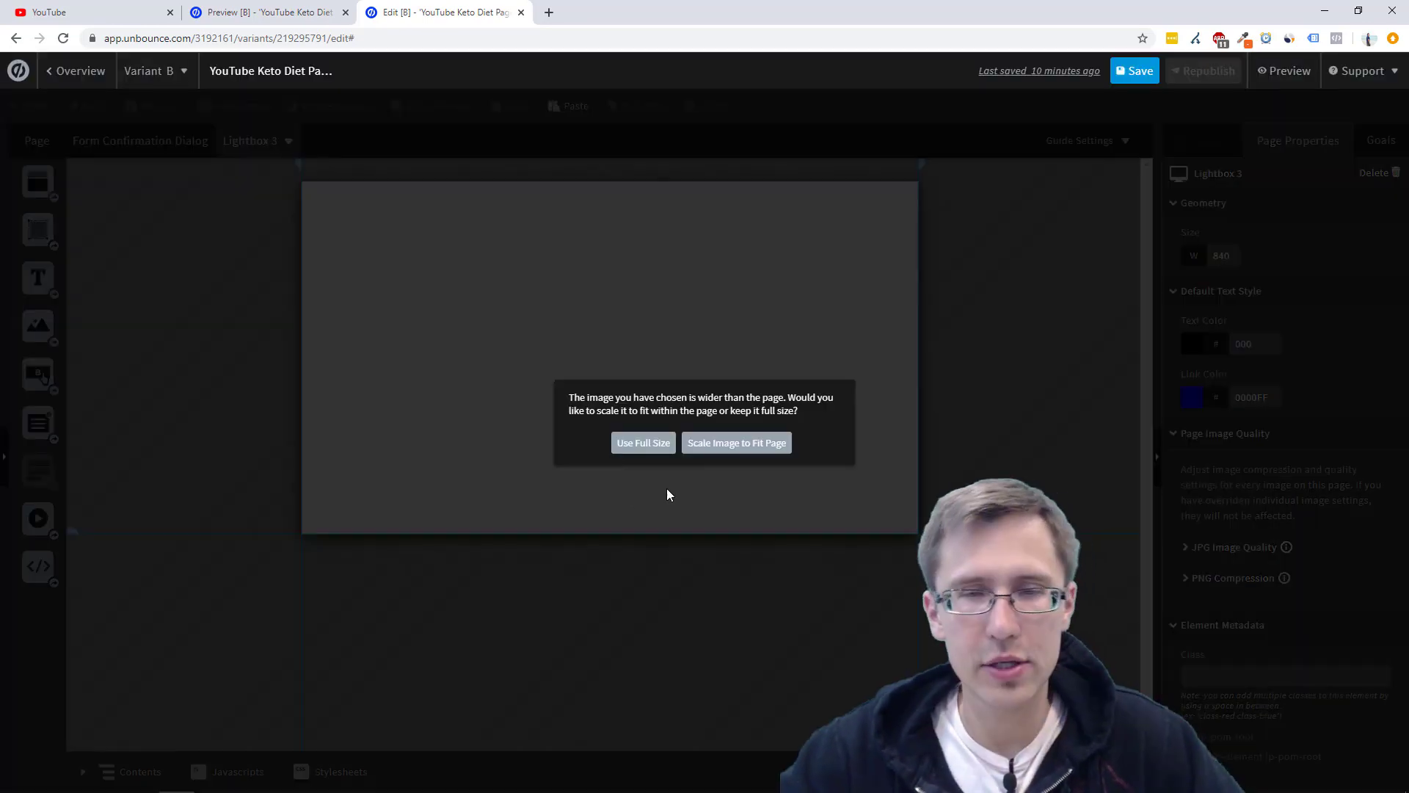
pyautogui.click(700, 441)
pyautogui.moveTo(700, 439); pyautogui.dragTo(500, 328)
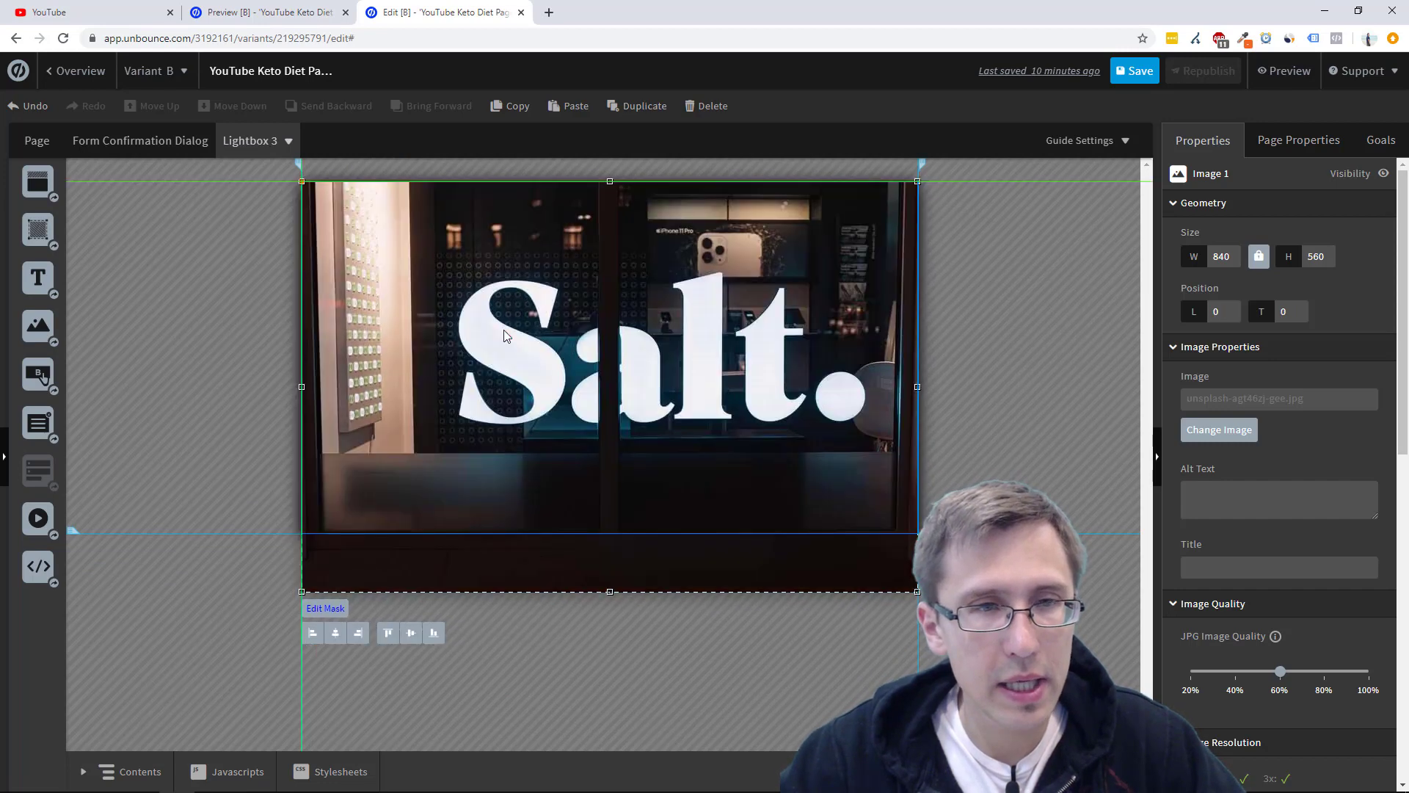
pyautogui.click(1259, 257)
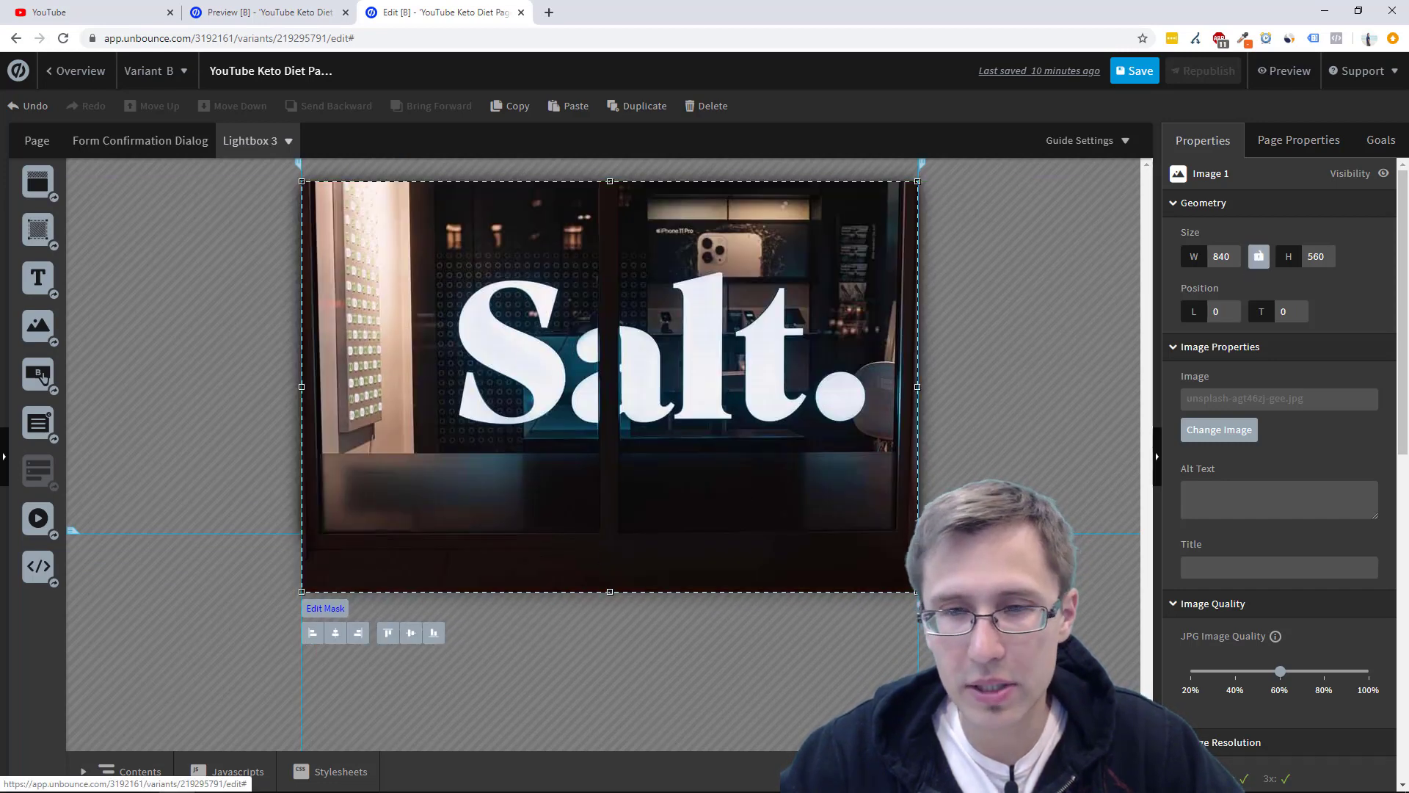
pyautogui.moveTo(918, 591); pyautogui.dragTo(914, 532)
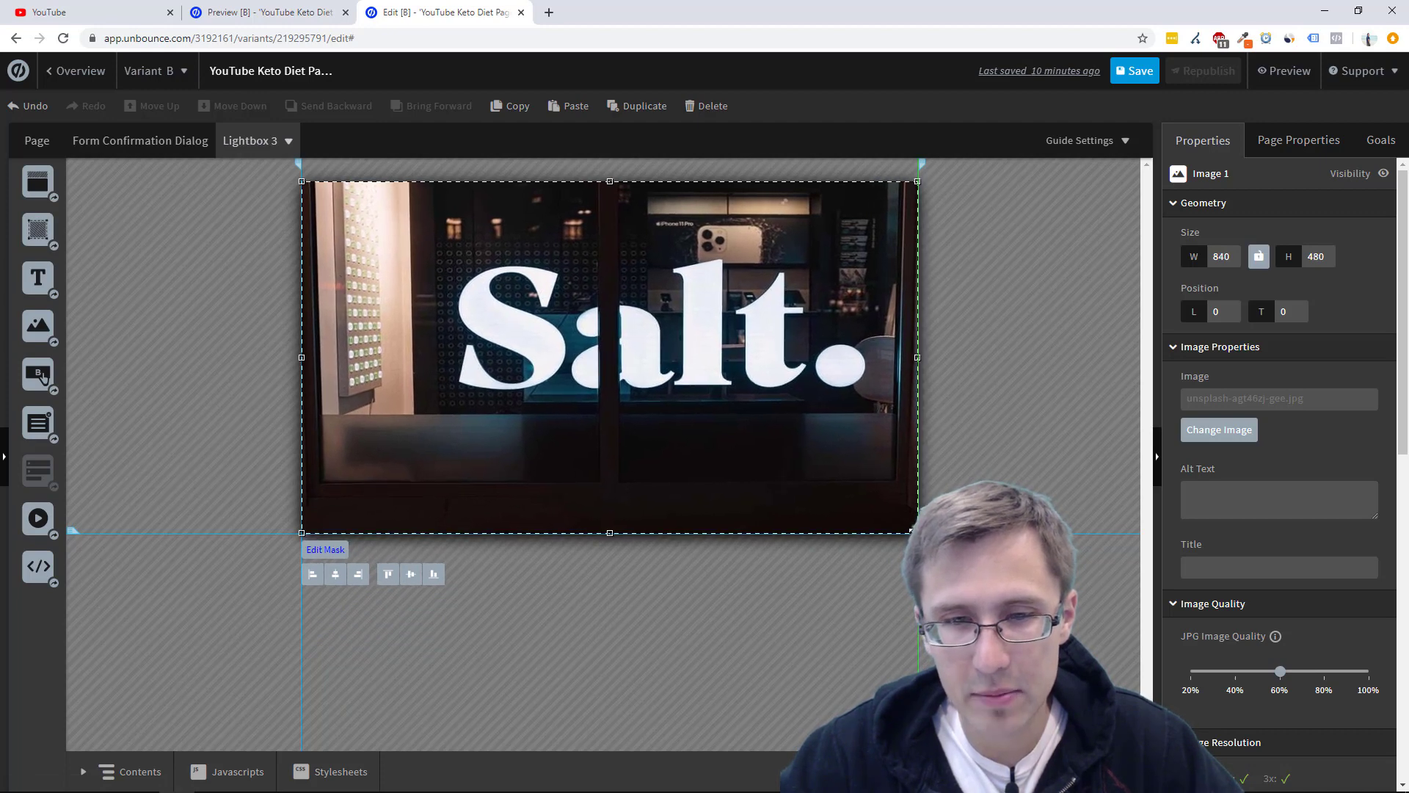
pyautogui.moveTo(610, 533); pyautogui.dragTo(608, 536)
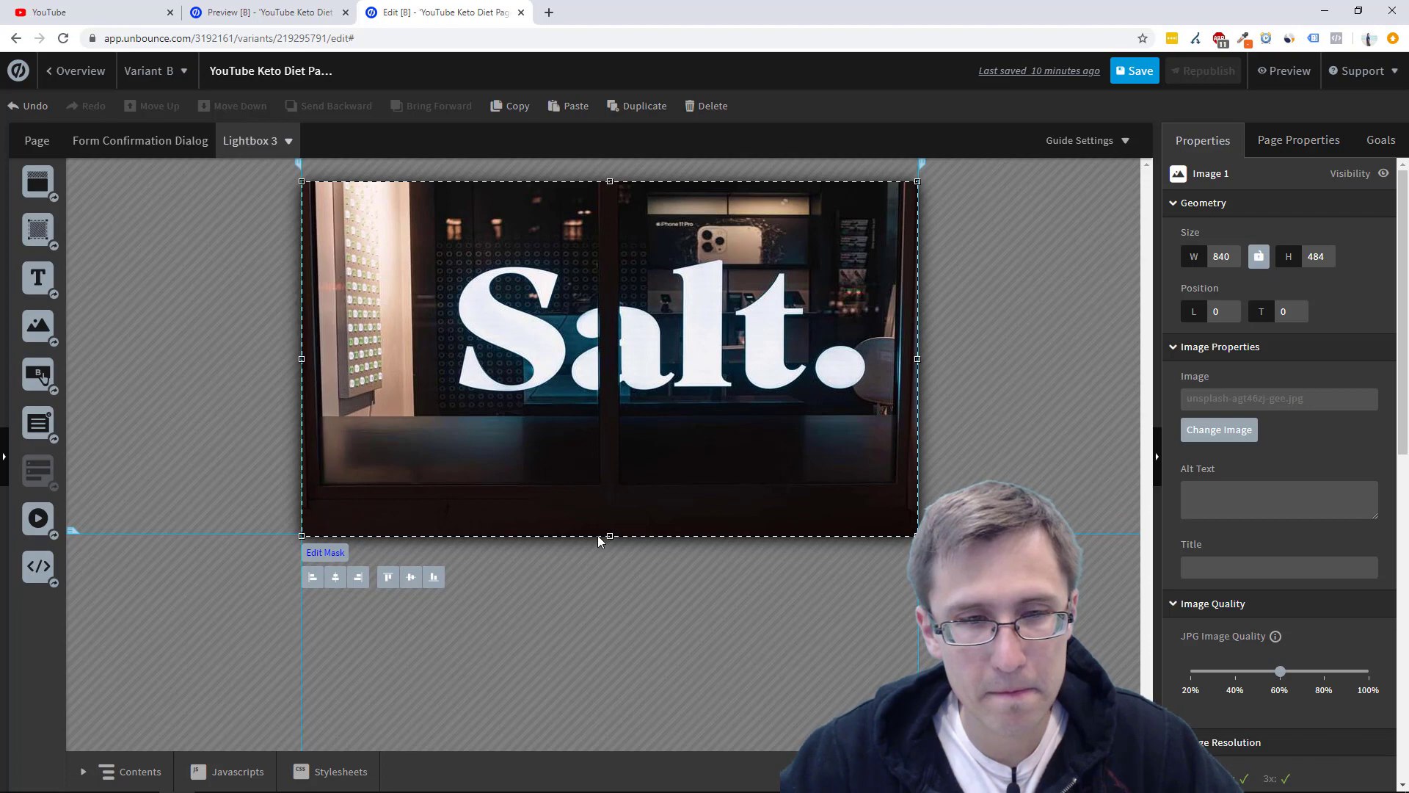
# Copy the red '>' forward arrow button from Lightbox 2.
pyautogui.click(661, 557)
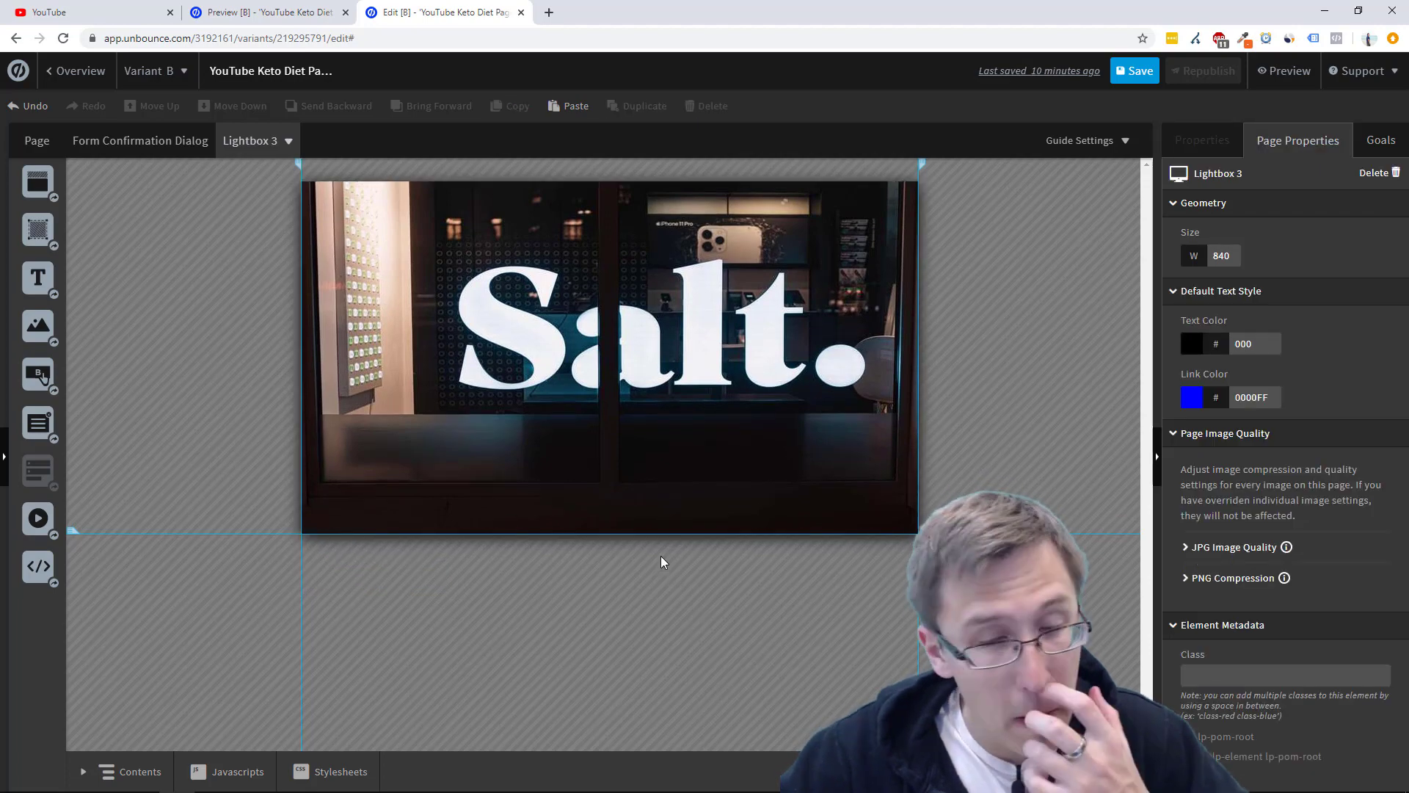
pyautogui.click(285, 141)
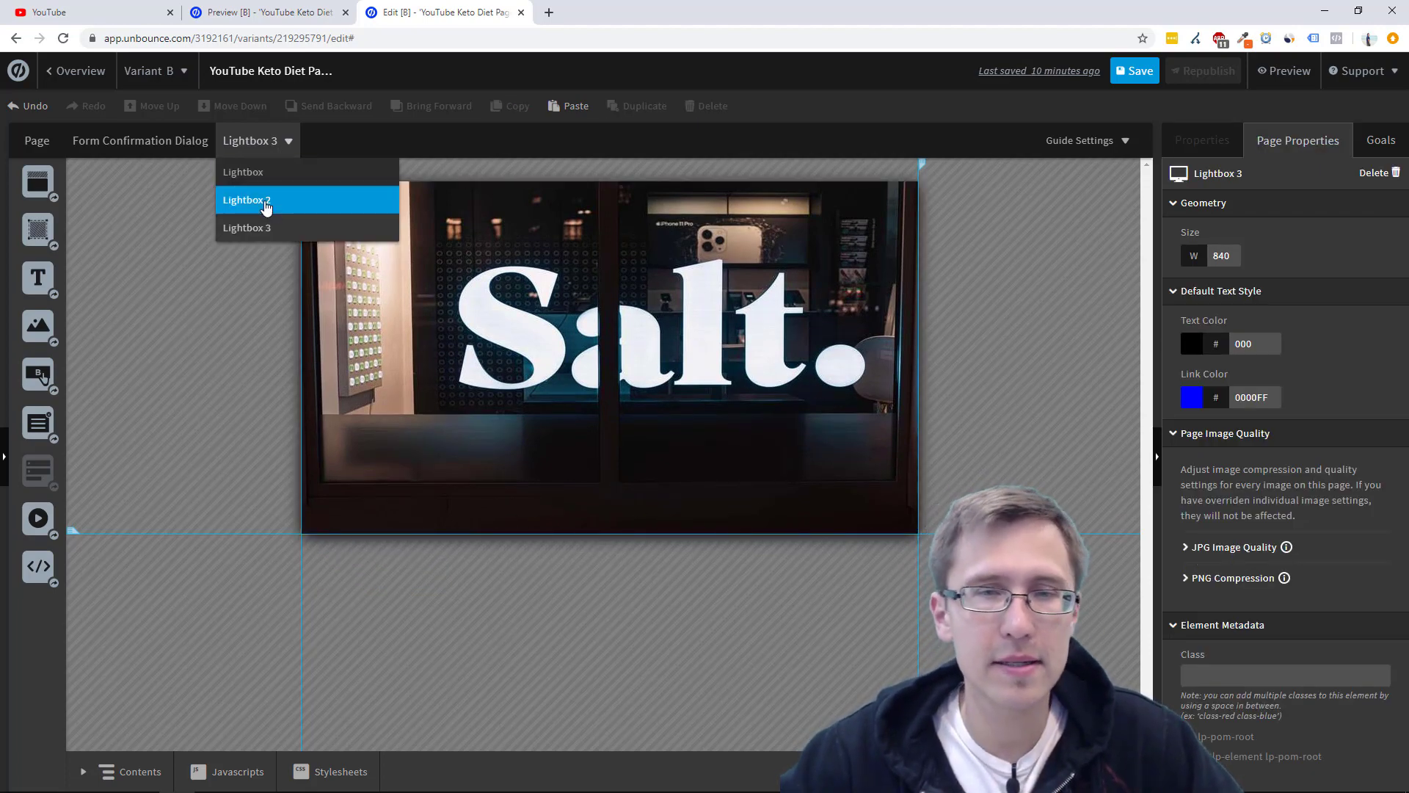
pyautogui.click(266, 208)
pyautogui.click(867, 353)
pyautogui.hotkey('ctrl', 'c')
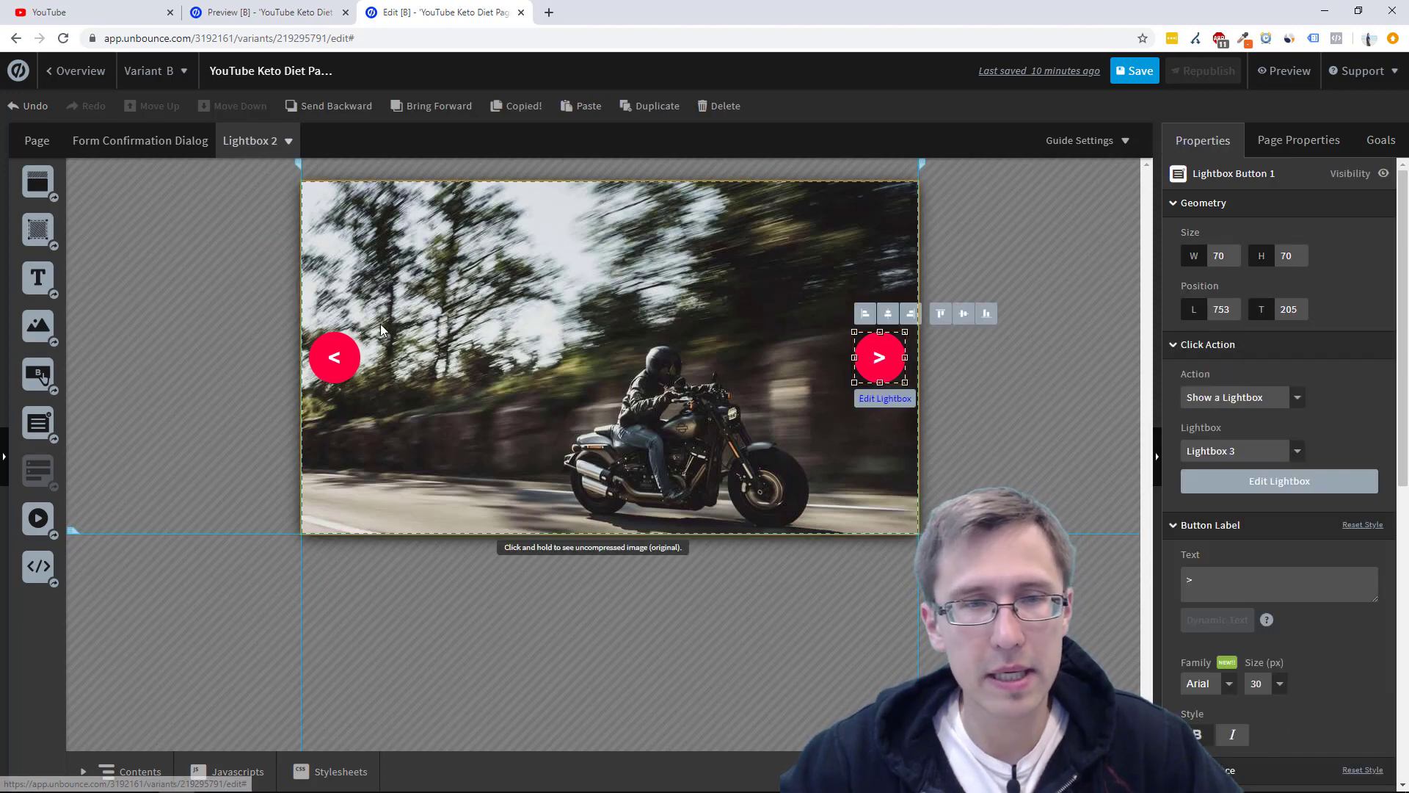
pyautogui.keyDown('shift'); pyautogui.click(341, 360); pyautogui.keyUp('shift')
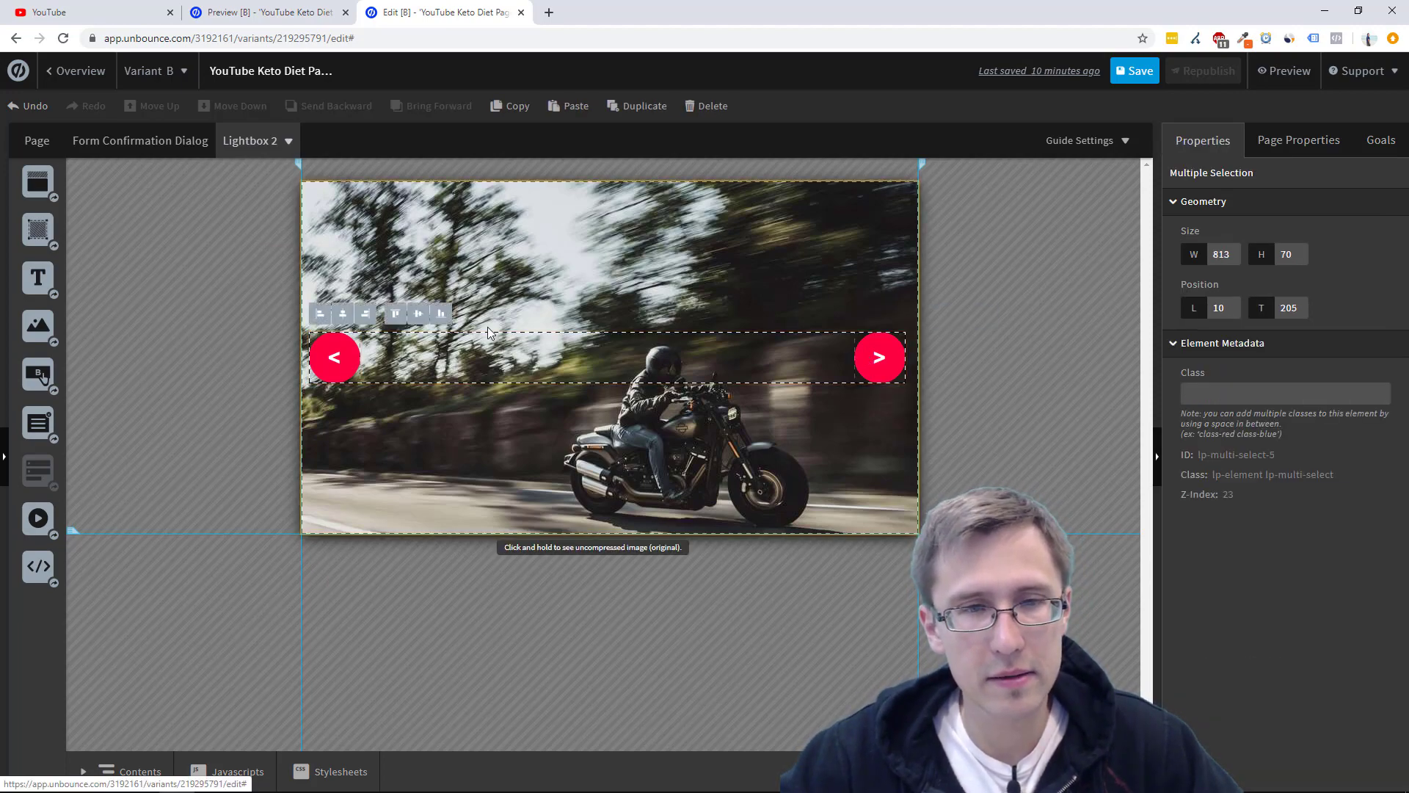
pyautogui.click(828, 302)
pyautogui.click(887, 372)
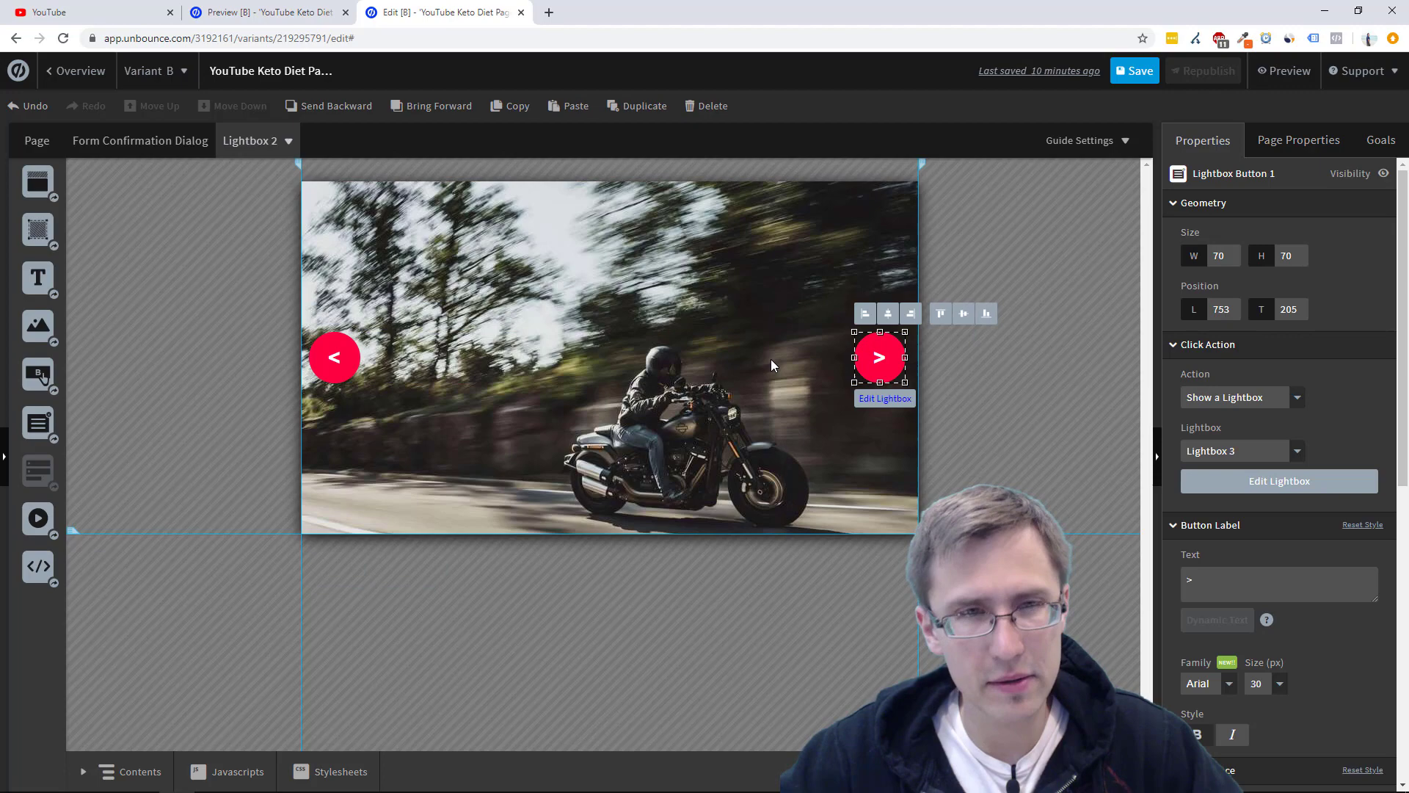
# Paste the forward arrow onto Lightbox 3's Salt photo at left position 753, matching Lightbox 2.
pyautogui.click(273, 143)
pyautogui.click(264, 227)
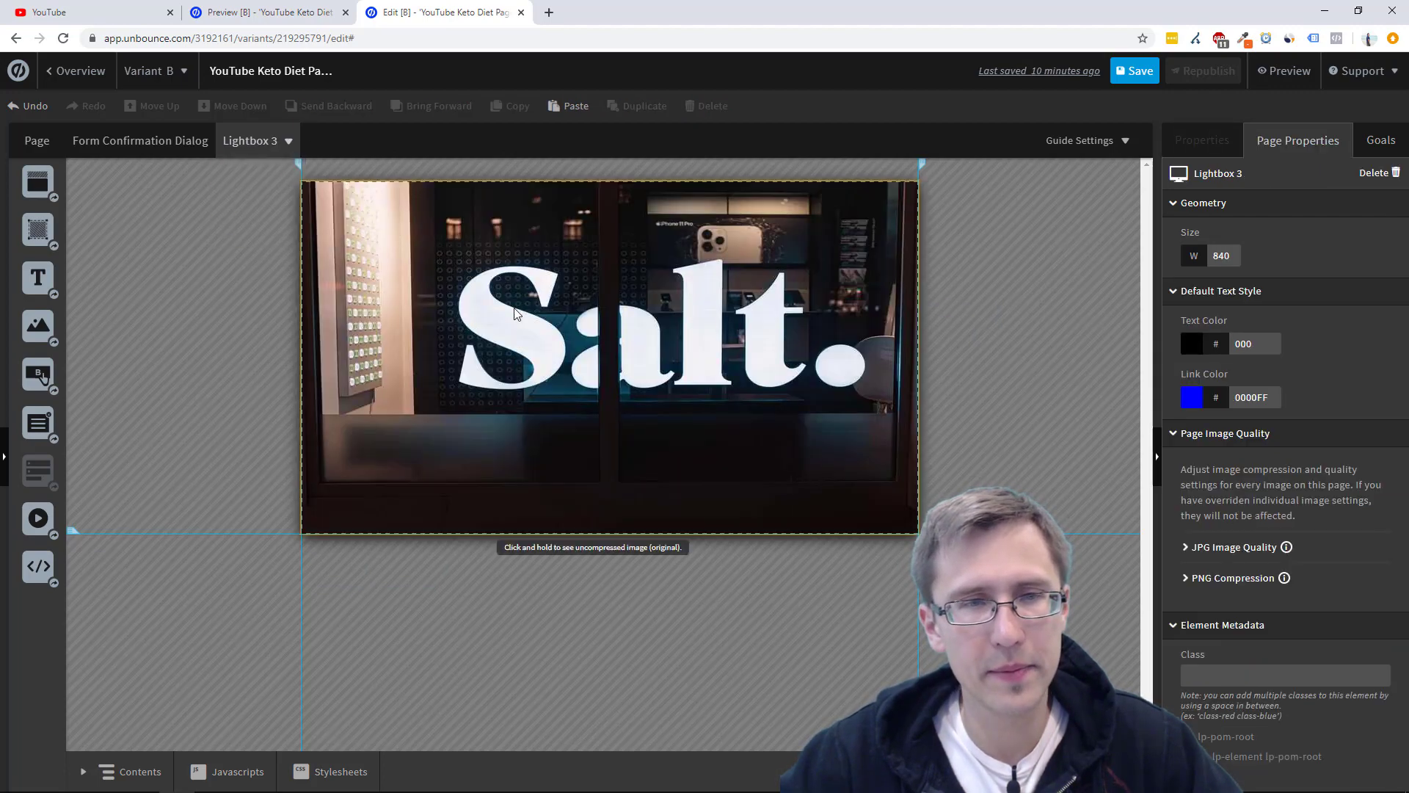
pyautogui.hotkey('ctrl', 'v')
pyautogui.moveTo(337, 214); pyautogui.dragTo(898, 341)
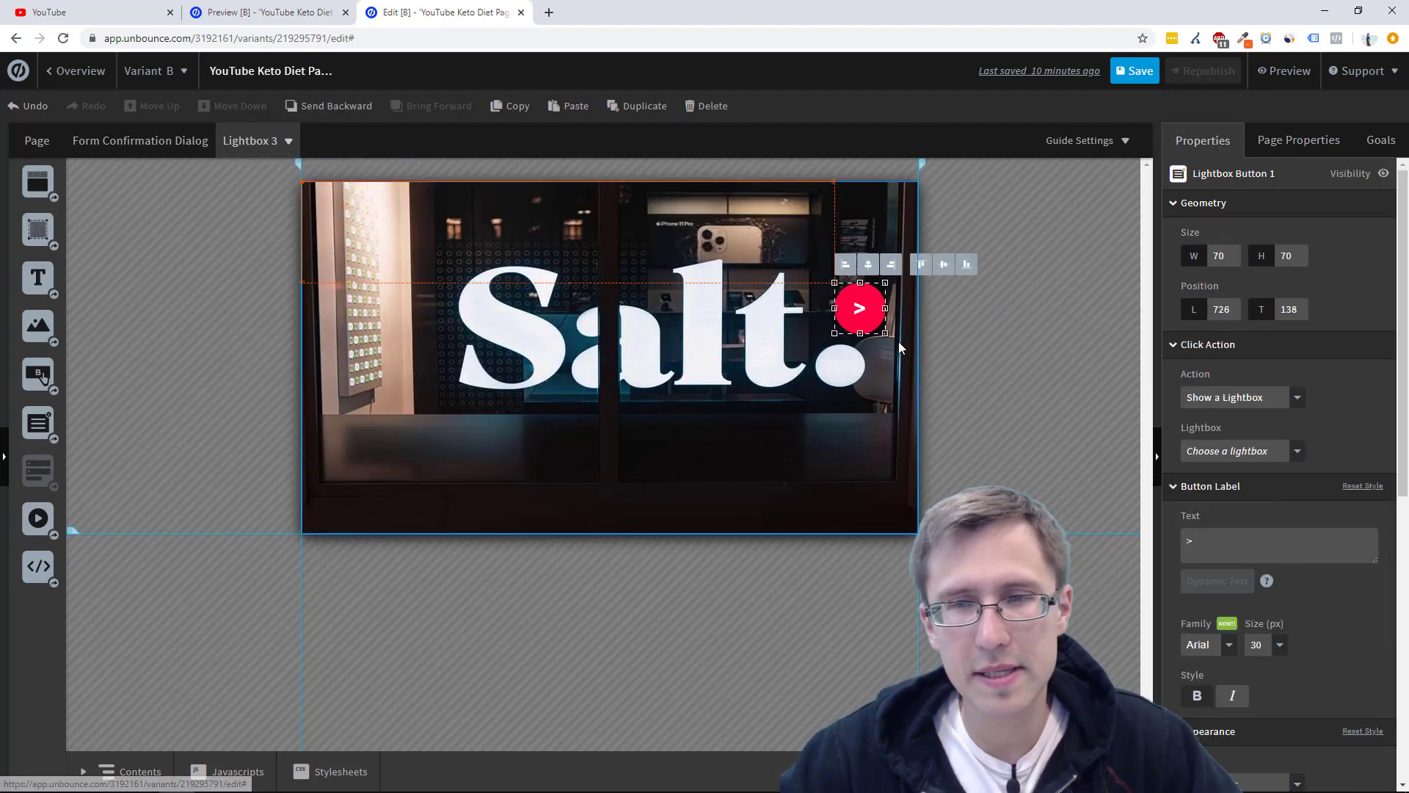
pyautogui.doubleClick(1232, 308)
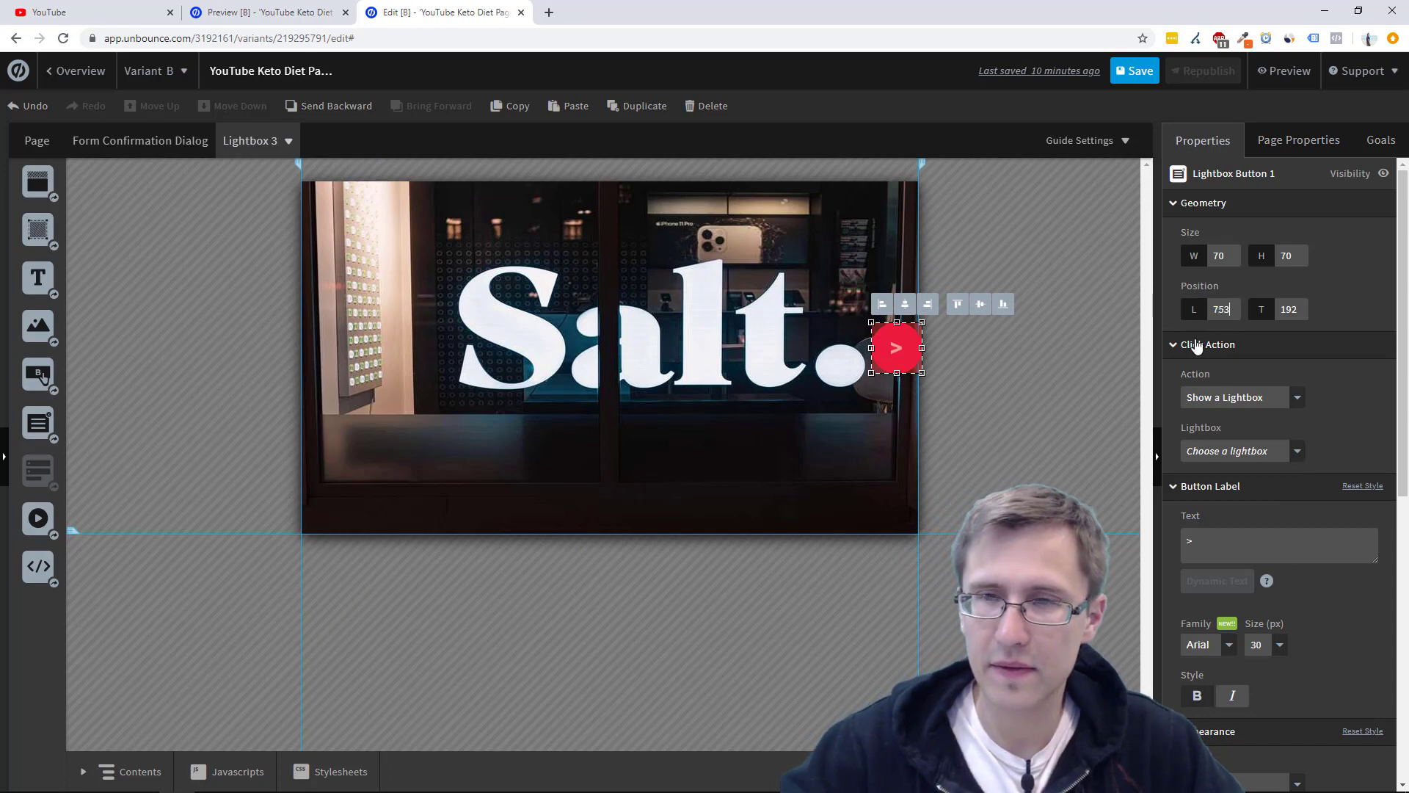
pyautogui.write('753')
pyautogui.press('Return')
pyautogui.click(987, 306)
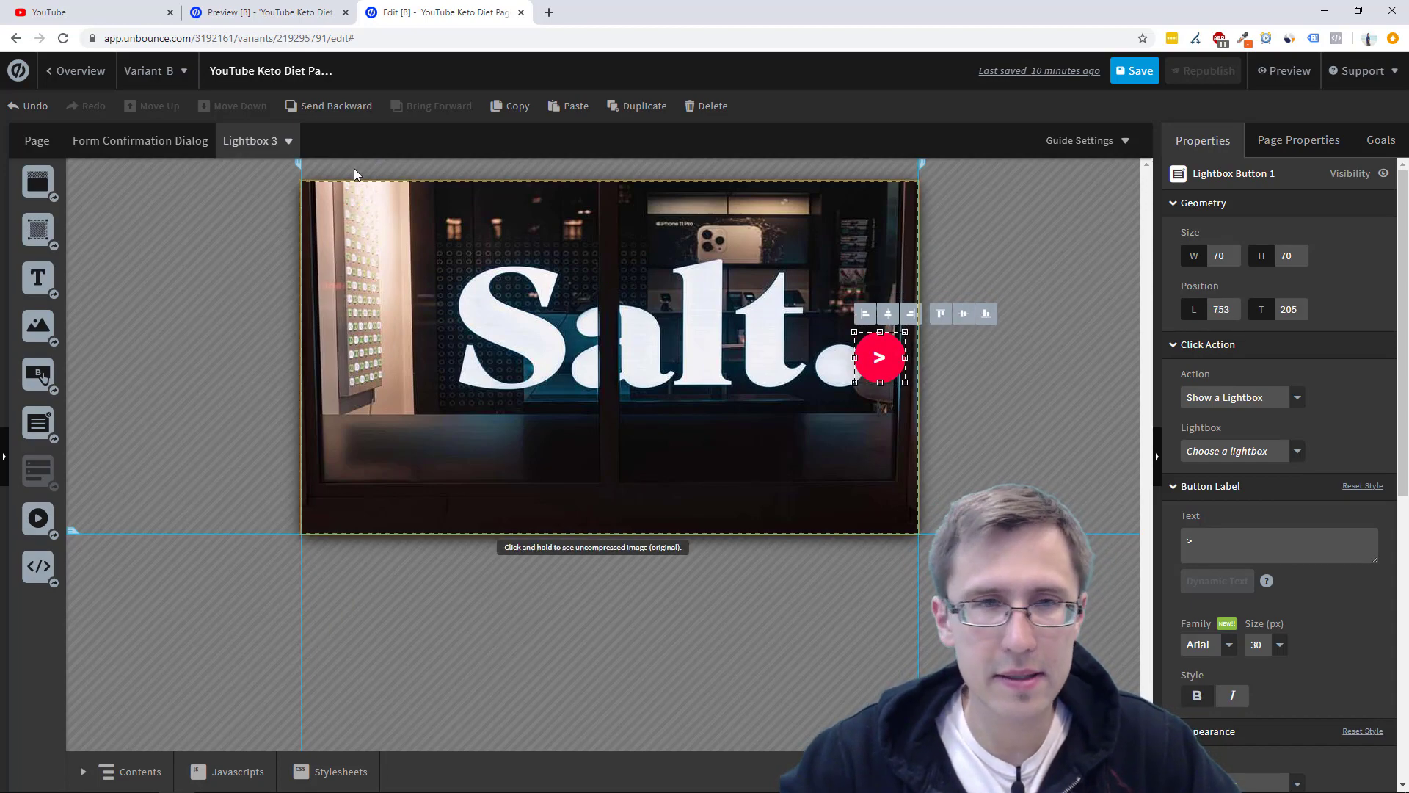
# Copy Lightbox 2's '<' back arrow onto the Salt slide, centred vertically on its left edge.
pyautogui.click(265, 141)
pyautogui.click(270, 199)
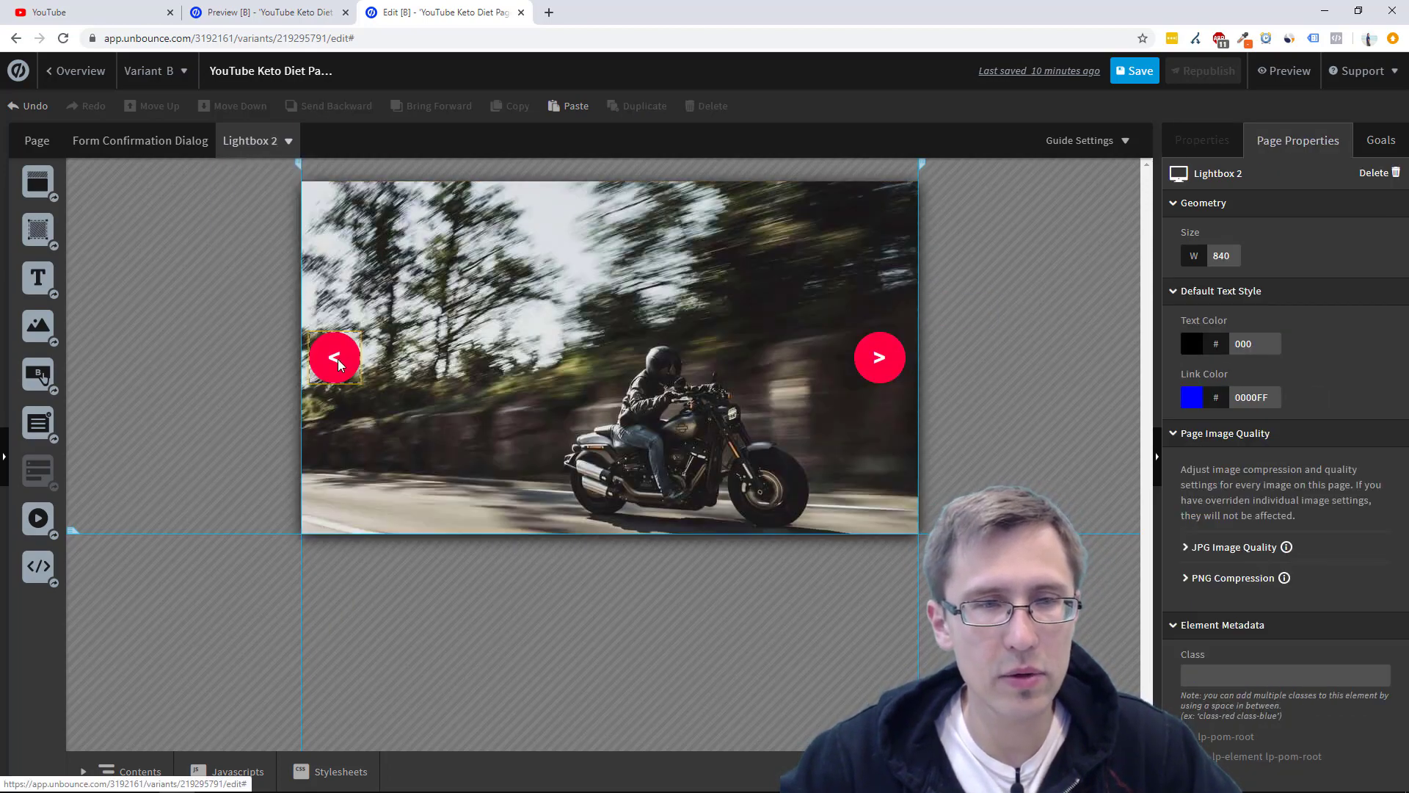
pyautogui.click(338, 359)
pyautogui.hotkey('ctrl', 'c')
pyautogui.click(261, 141)
pyautogui.click(247, 228)
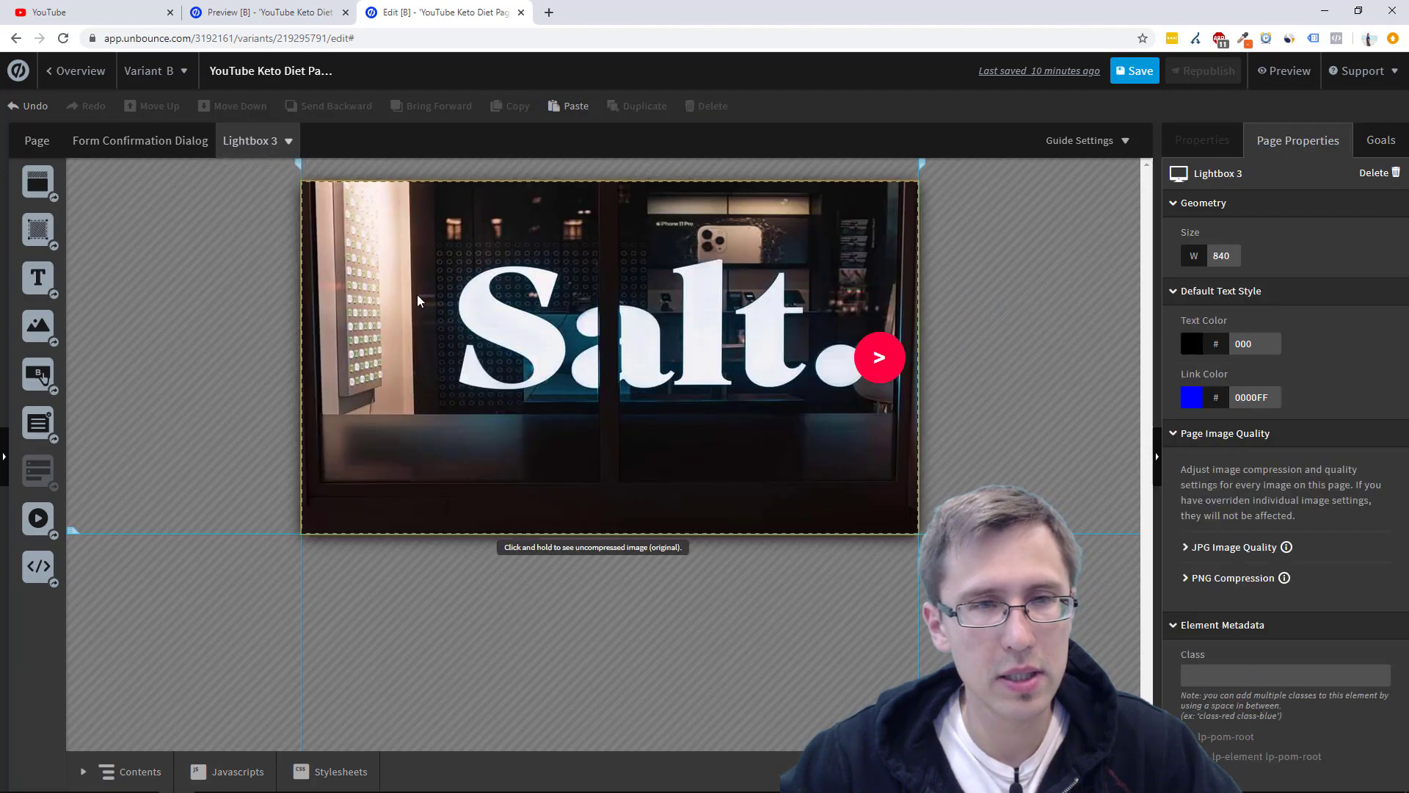
pyautogui.hotkey('ctrl', 'v')
pyautogui.click(418, 171)
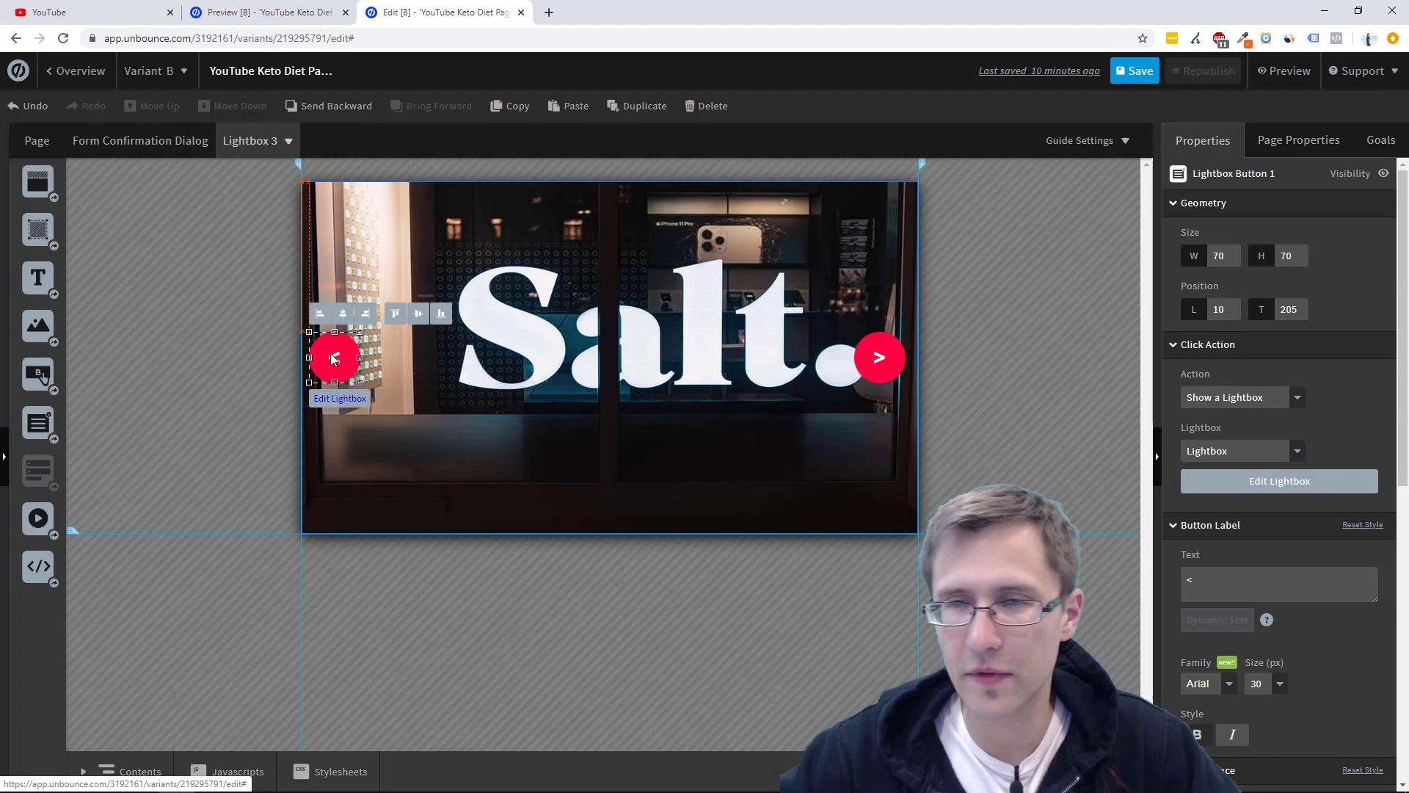
# Link the Salt slide's '<' arrow to Lightbox 2 and its '>' arrow to Lightbox, then open Lightbox.
pyautogui.click(1222, 450)
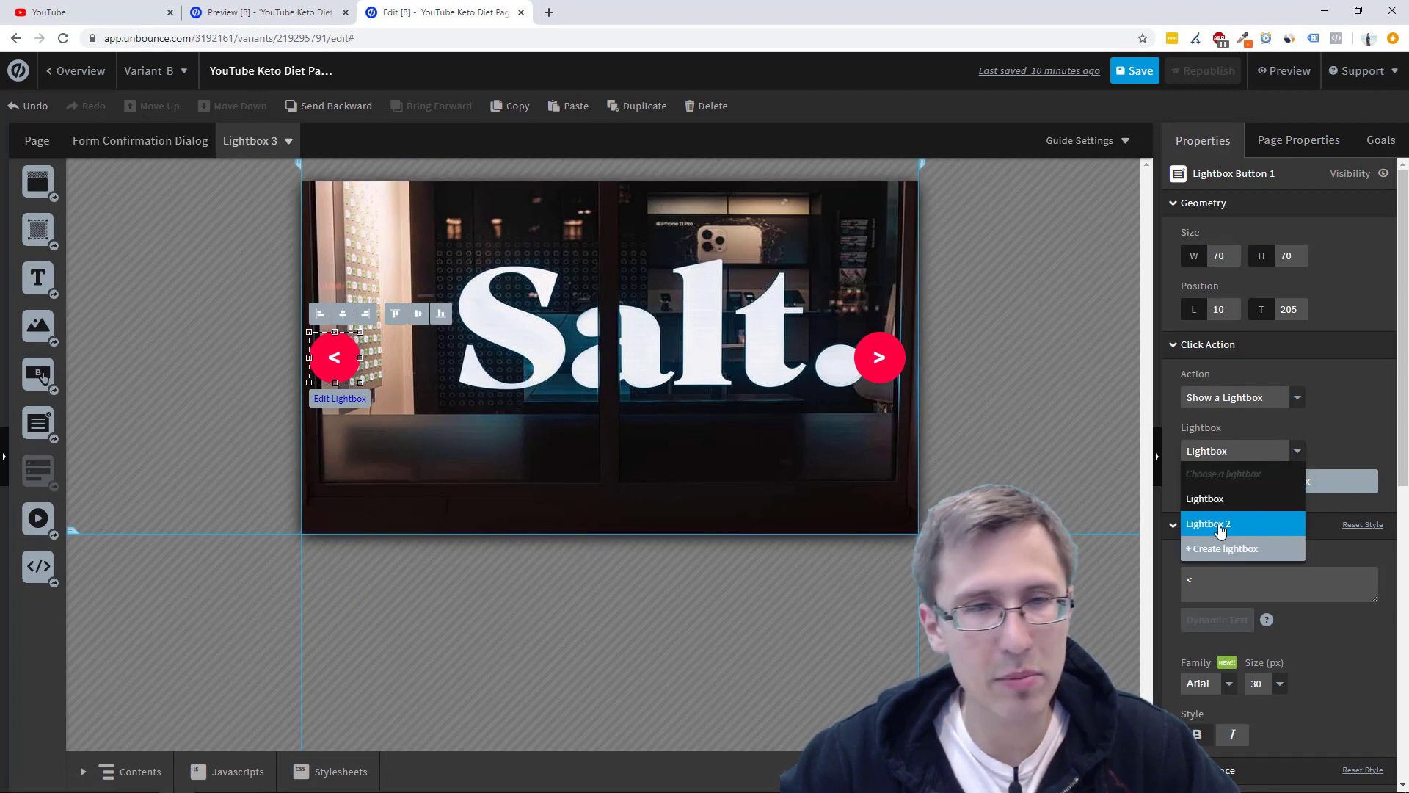
pyautogui.click(1218, 522)
pyautogui.click(868, 351)
pyautogui.click(1241, 449)
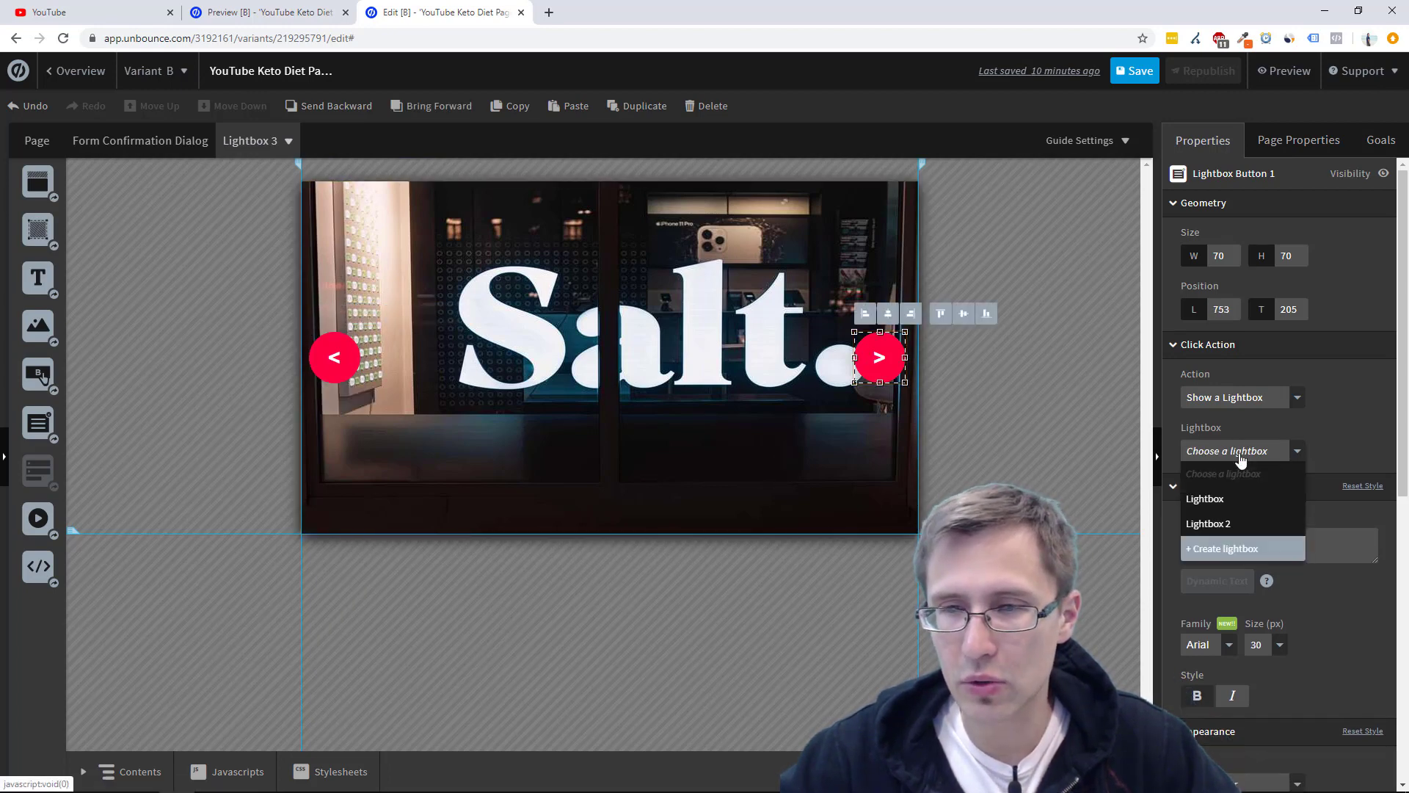
pyautogui.click(1241, 497)
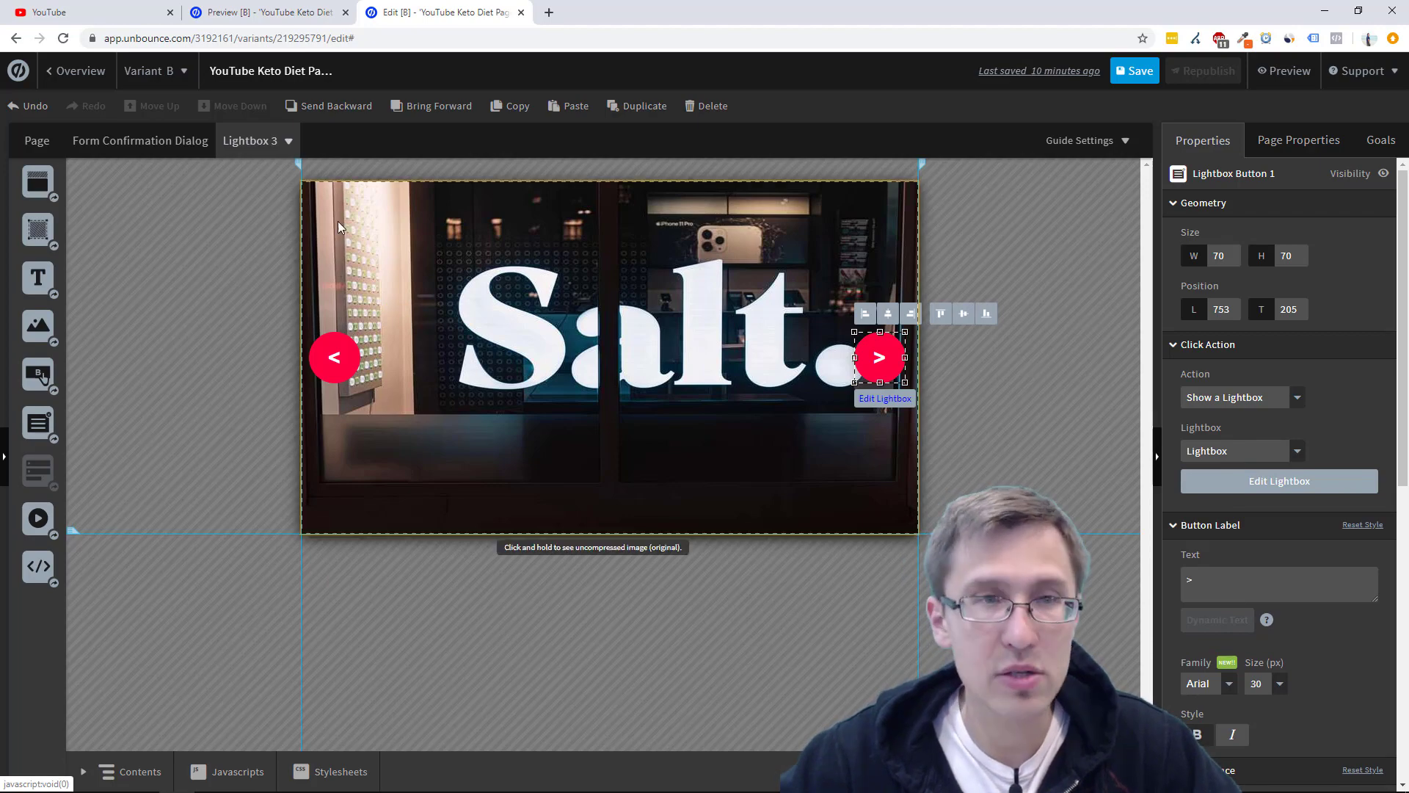
pyautogui.click(264, 141)
pyautogui.click(259, 180)
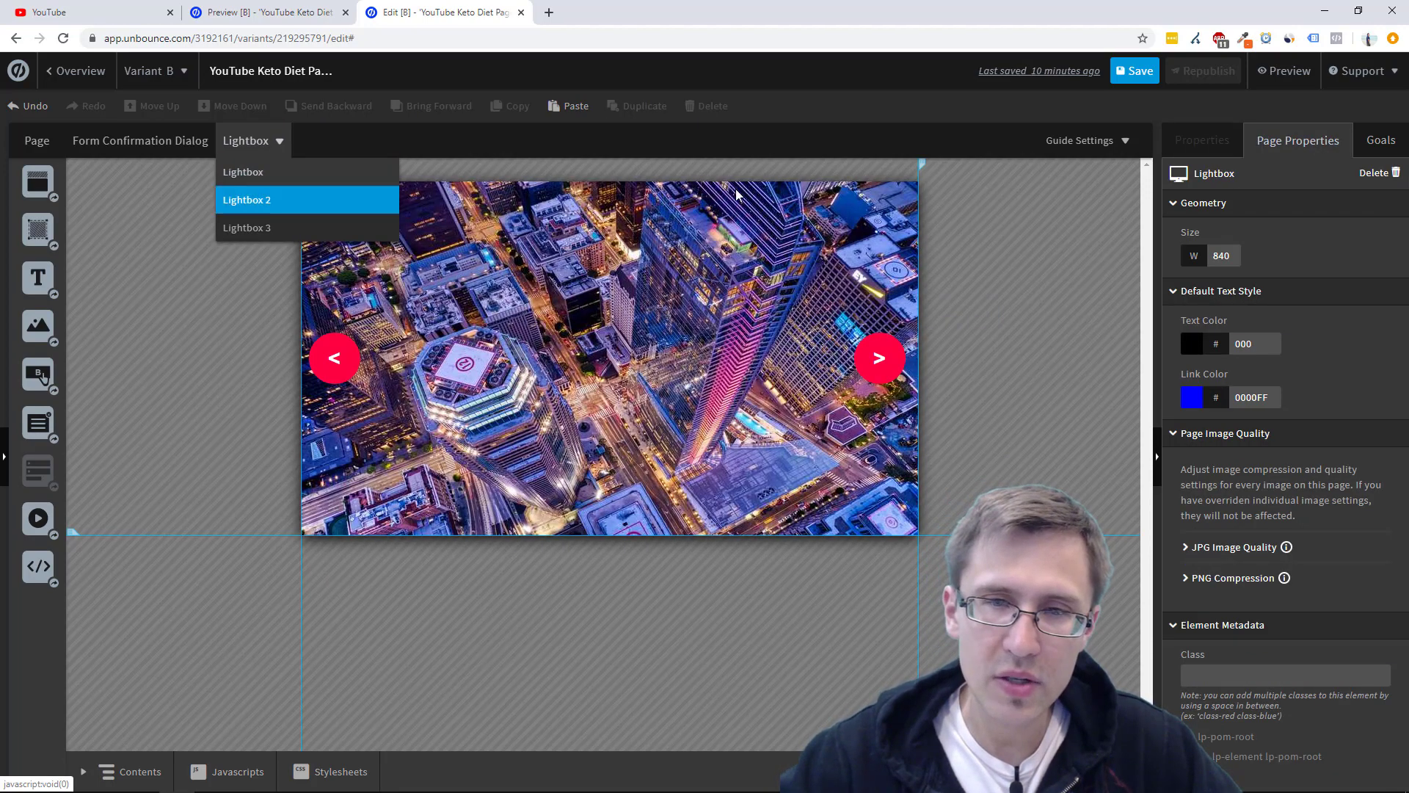
# Save the page and open its desktop preview with the Click Me! button.
pyautogui.click(1140, 72)
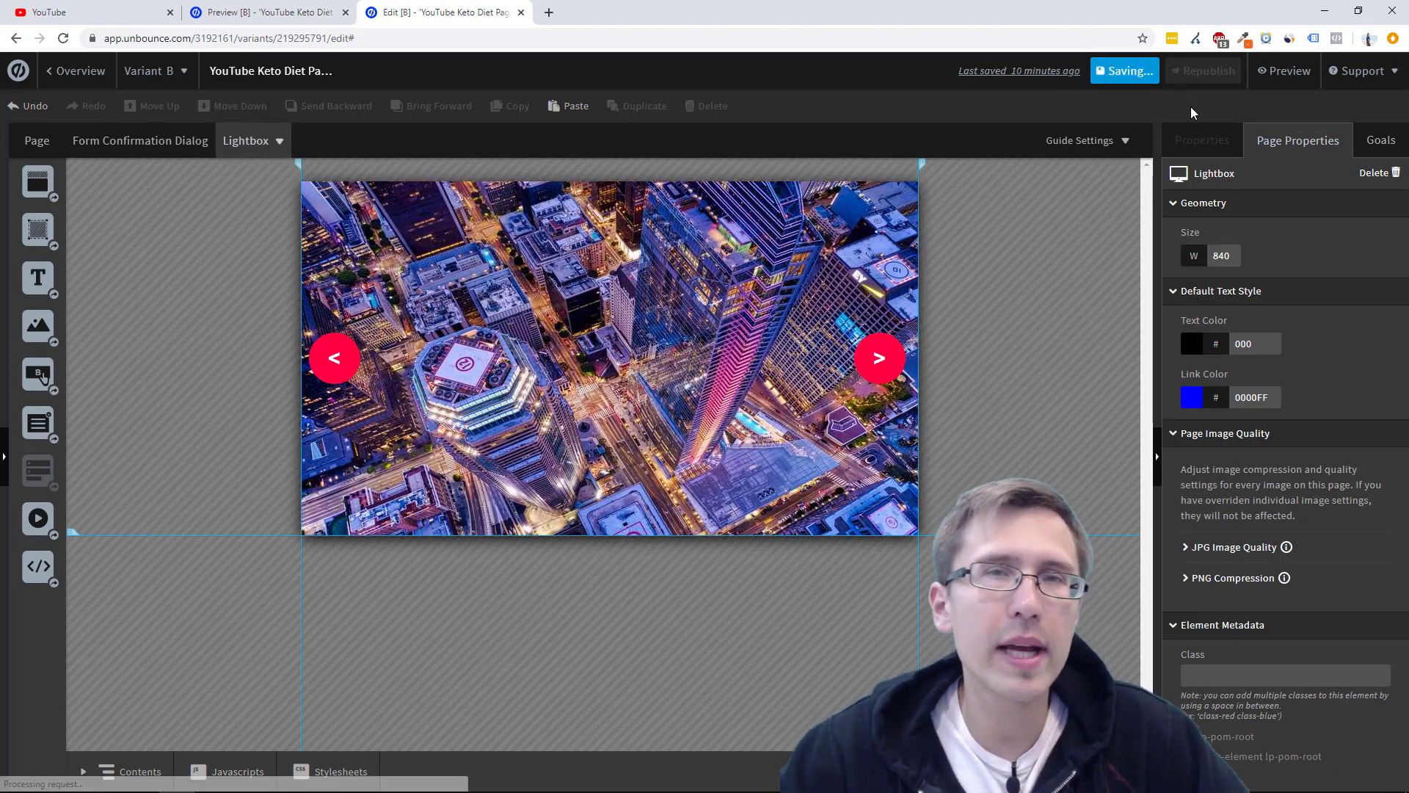
pyautogui.click(1292, 78)
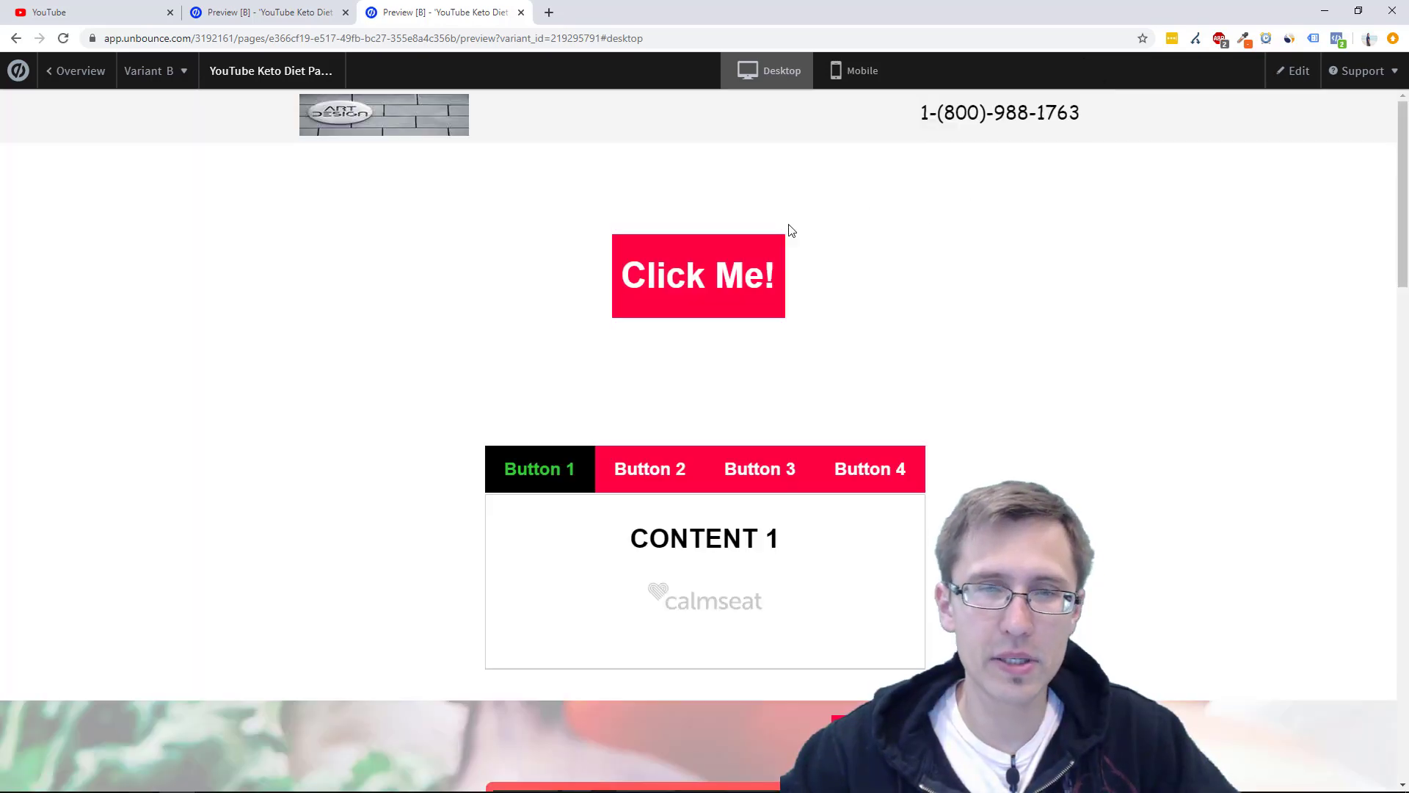
# Cycle through the Button 1–4 tabs in the preview and back to Button 1.
pyautogui.click(645, 469)
pyautogui.click(764, 475)
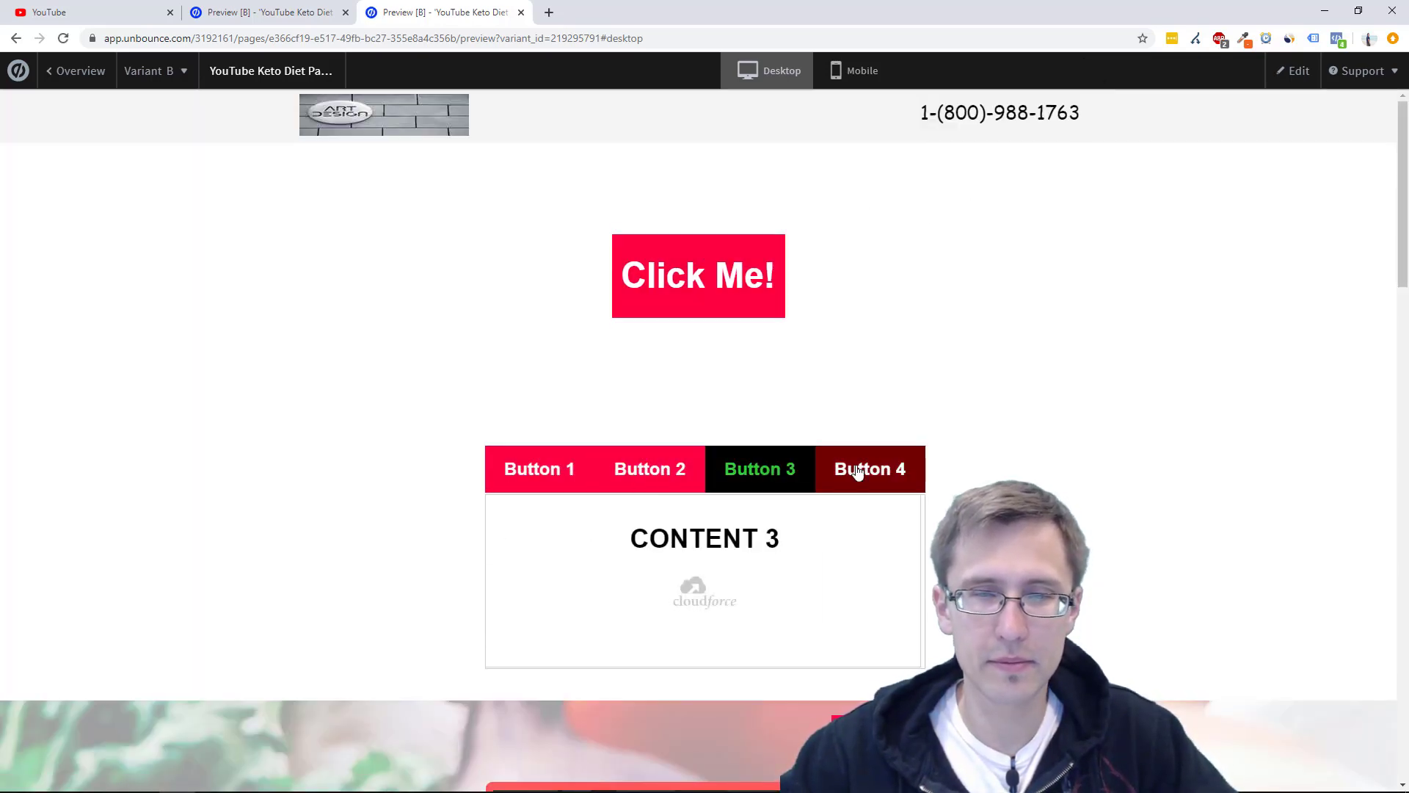
pyautogui.click(856, 472)
pyautogui.click(741, 476)
pyautogui.click(672, 472)
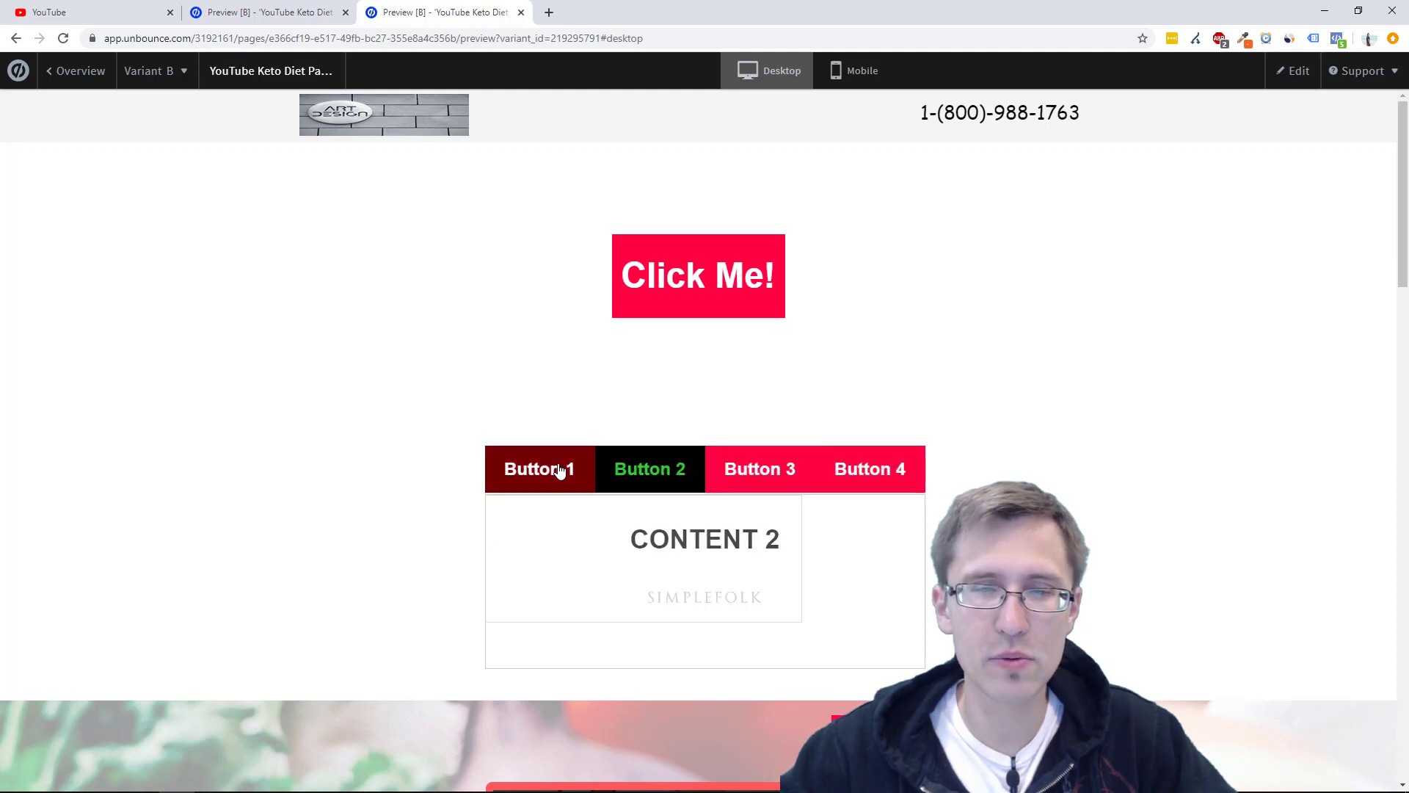
pyautogui.click(560, 471)
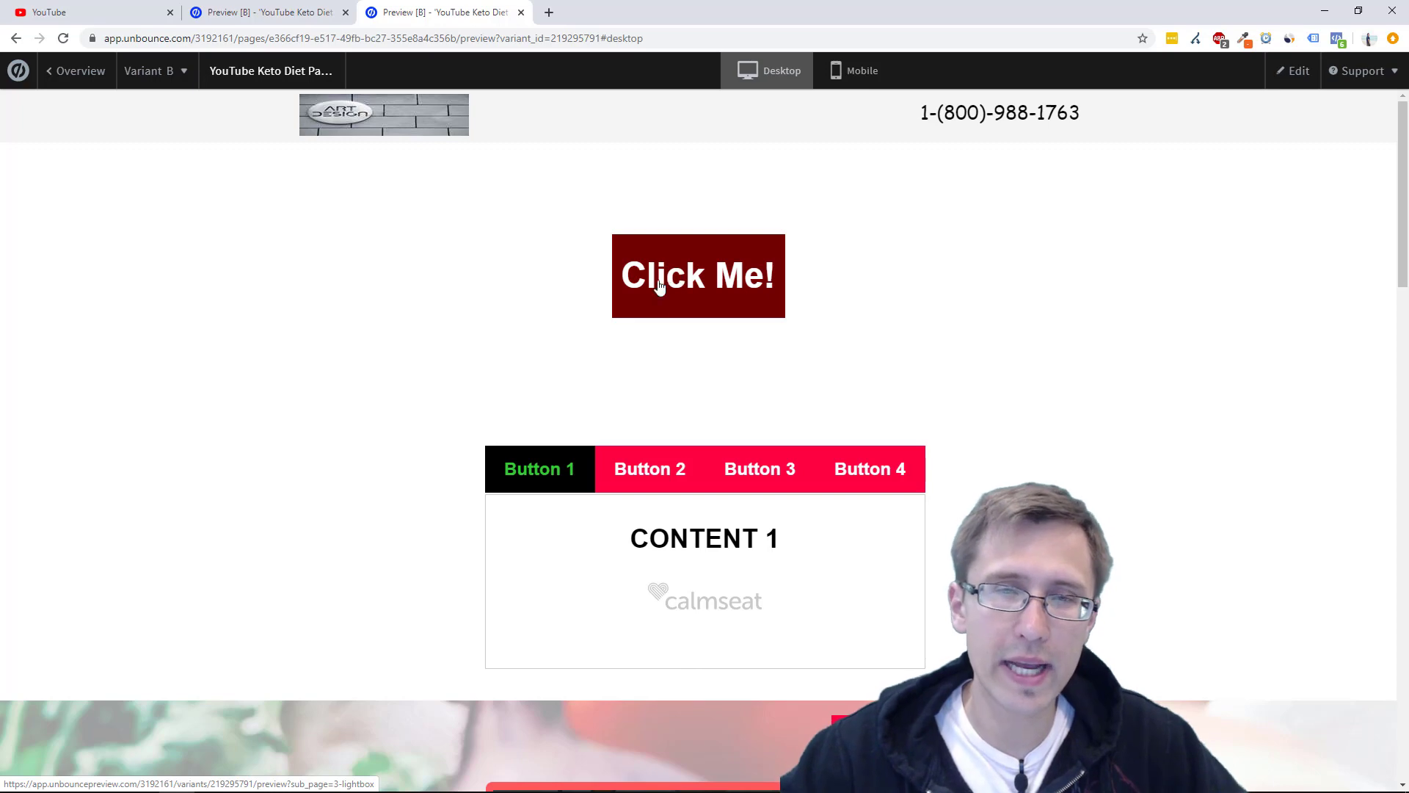
# Open the Click Me! gallery, advance through slides with '>' arrows, close it and return to editing.
pyautogui.click(706, 286)
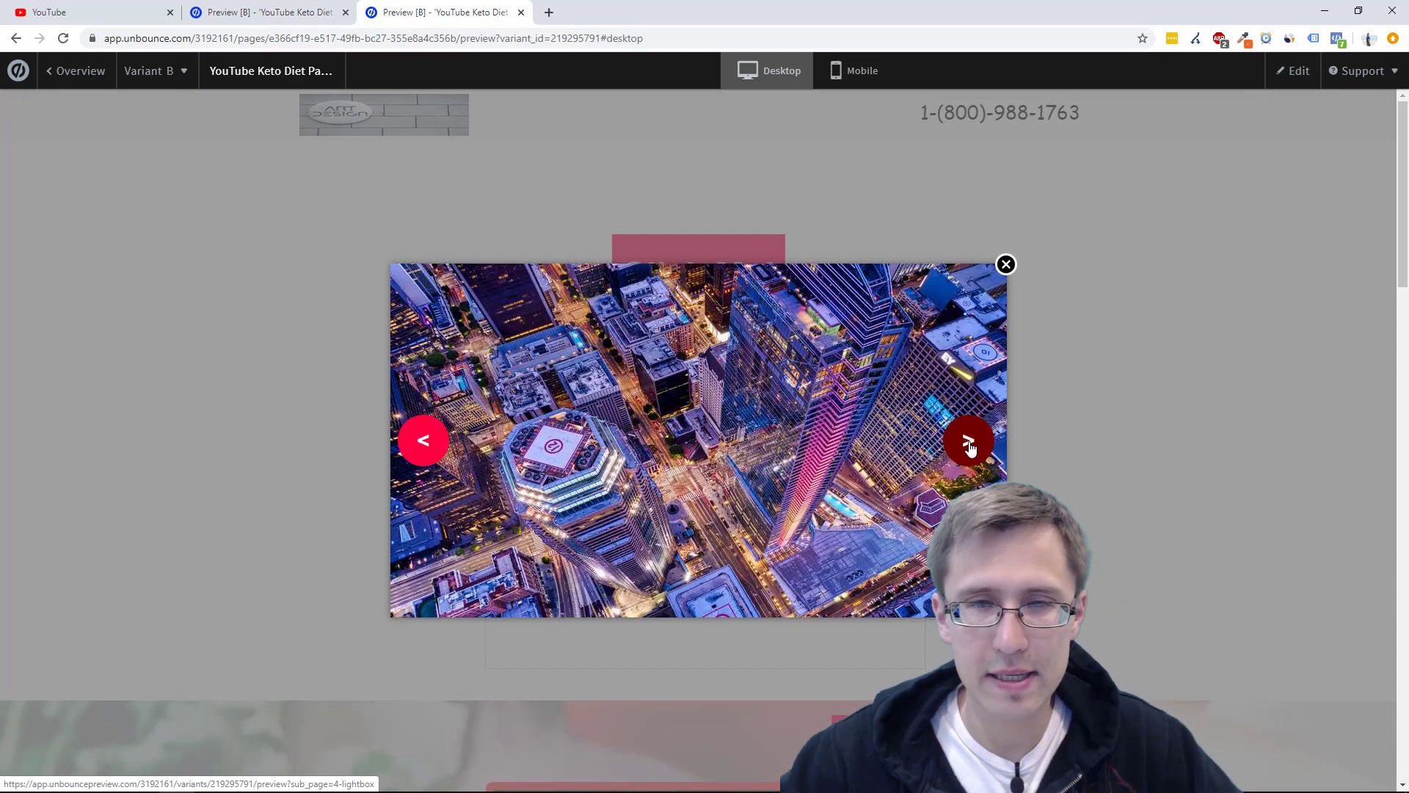
pyautogui.click(969, 442)
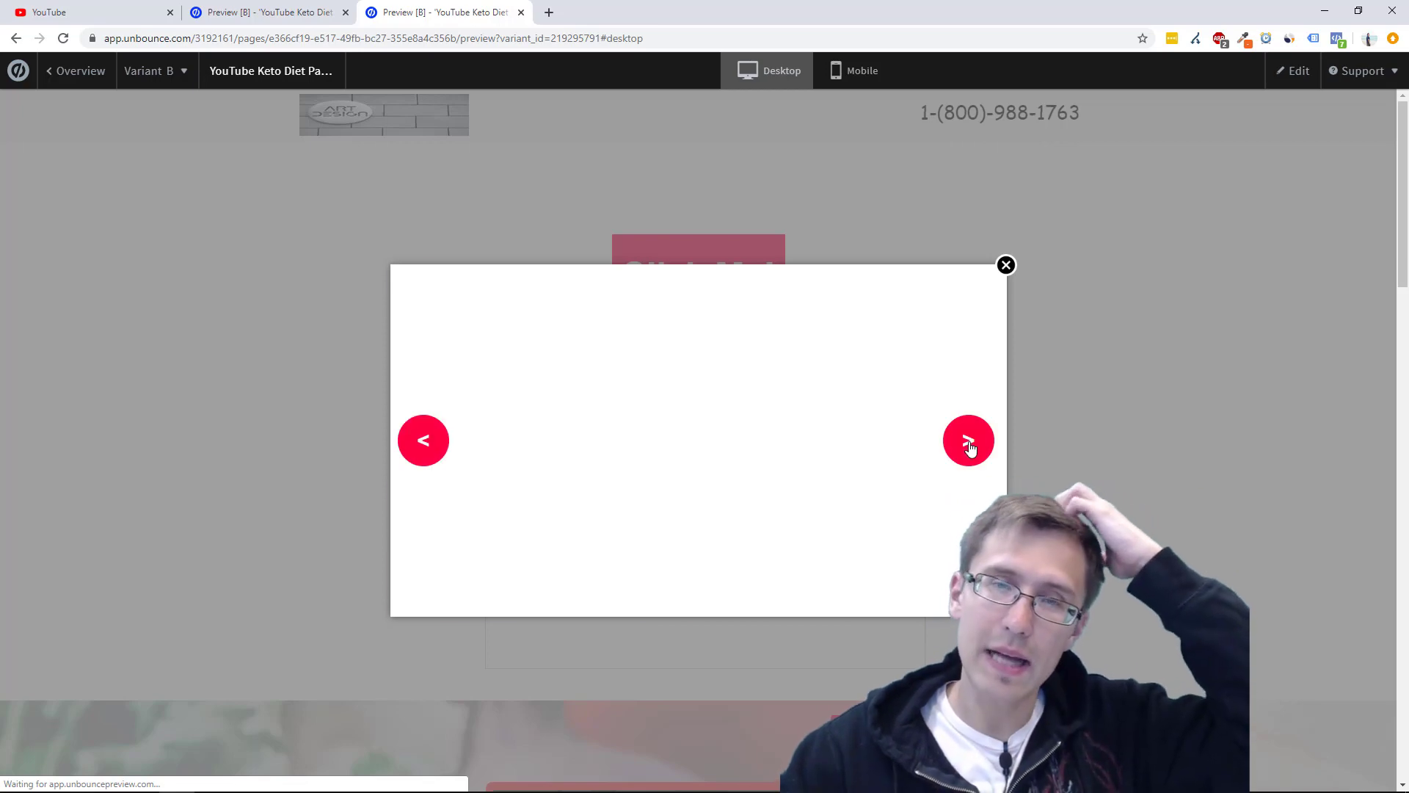
pyautogui.click(970, 443)
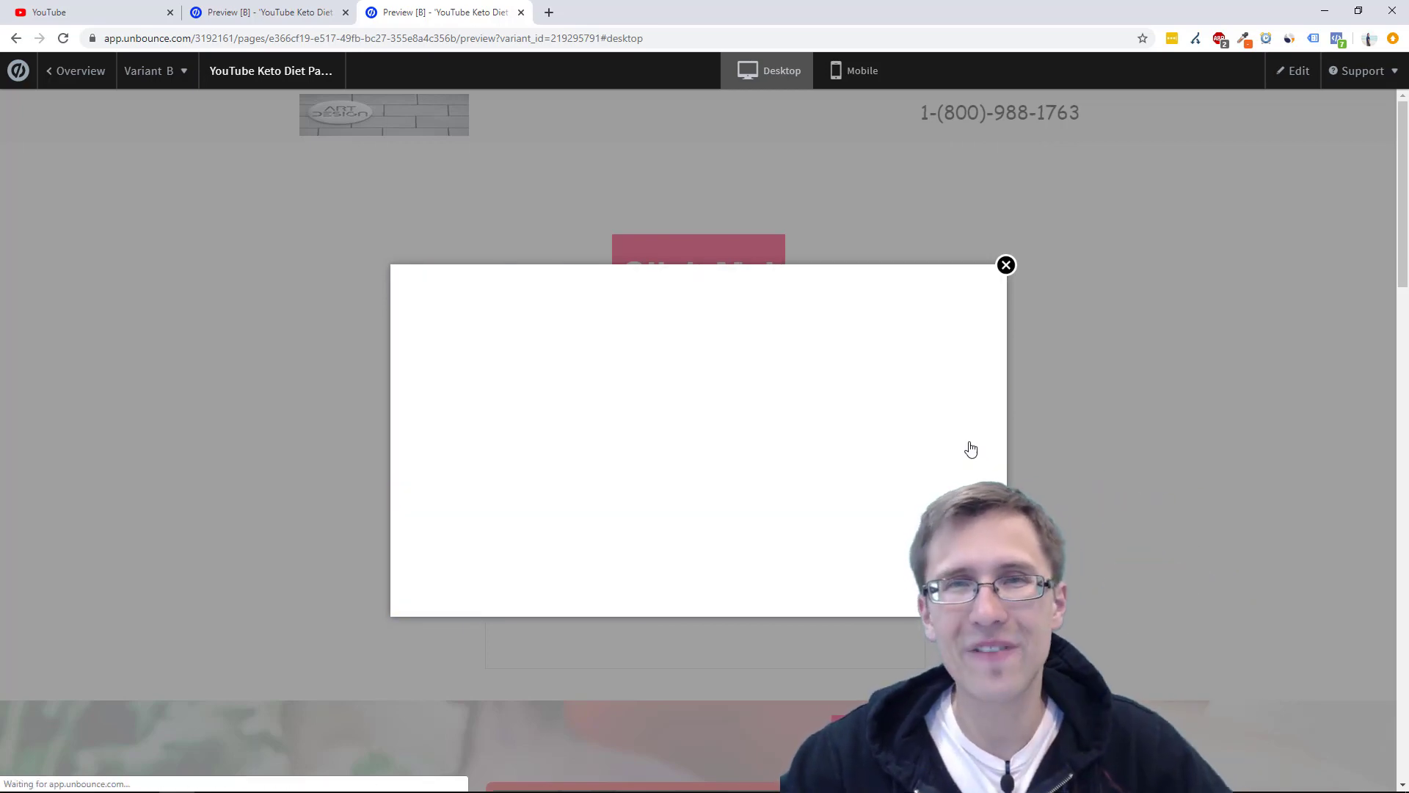
pyautogui.click(970, 443)
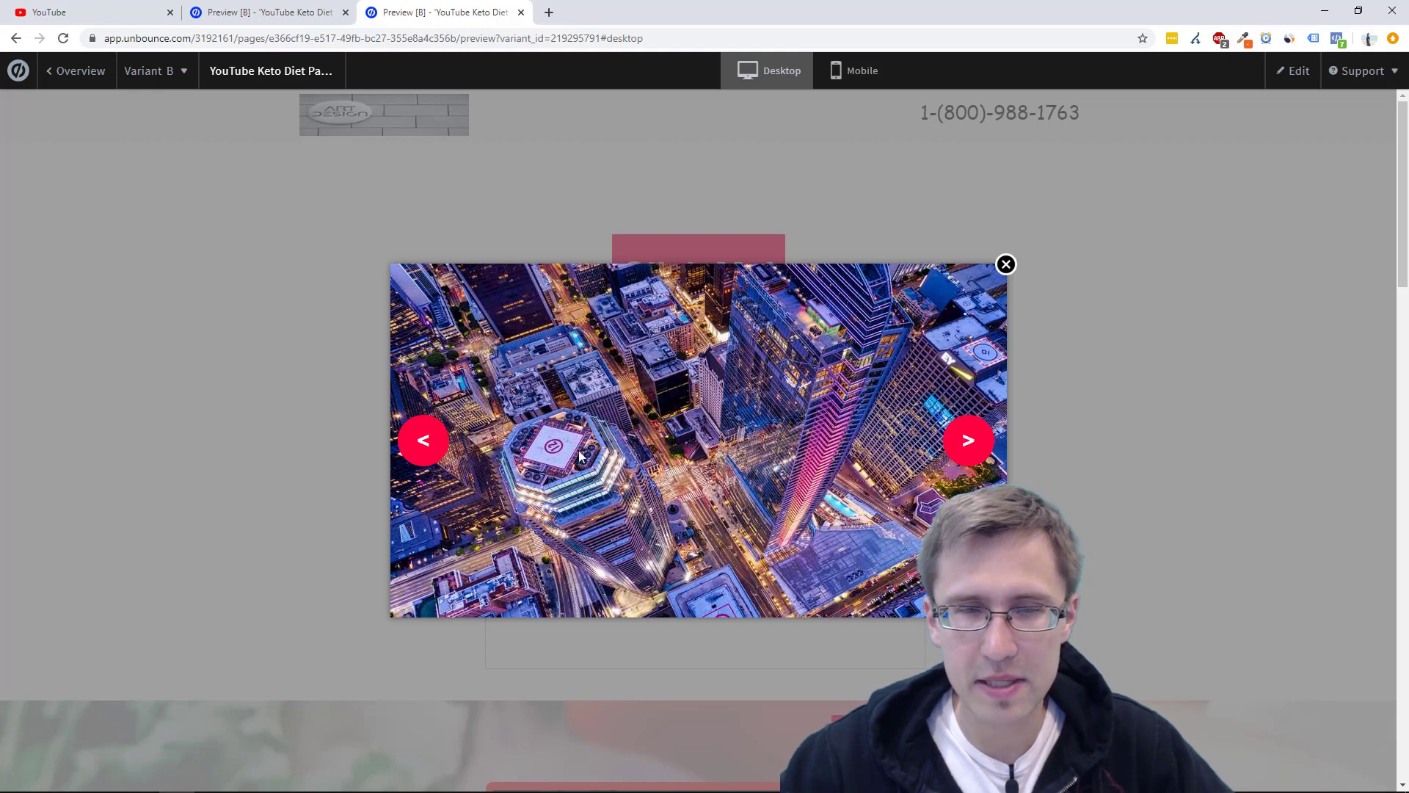
pyautogui.click(961, 442)
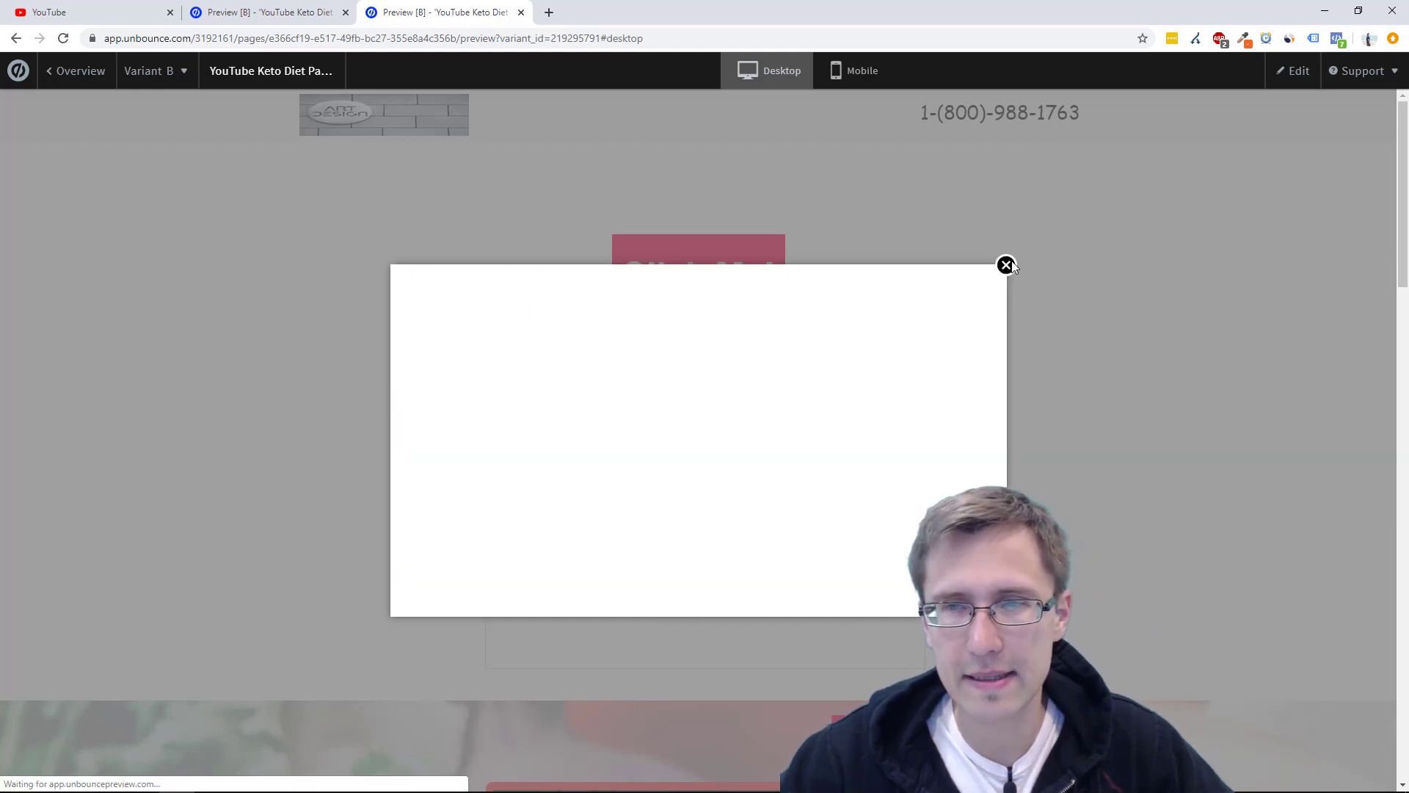
pyautogui.click(1006, 265)
pyautogui.click(1302, 77)
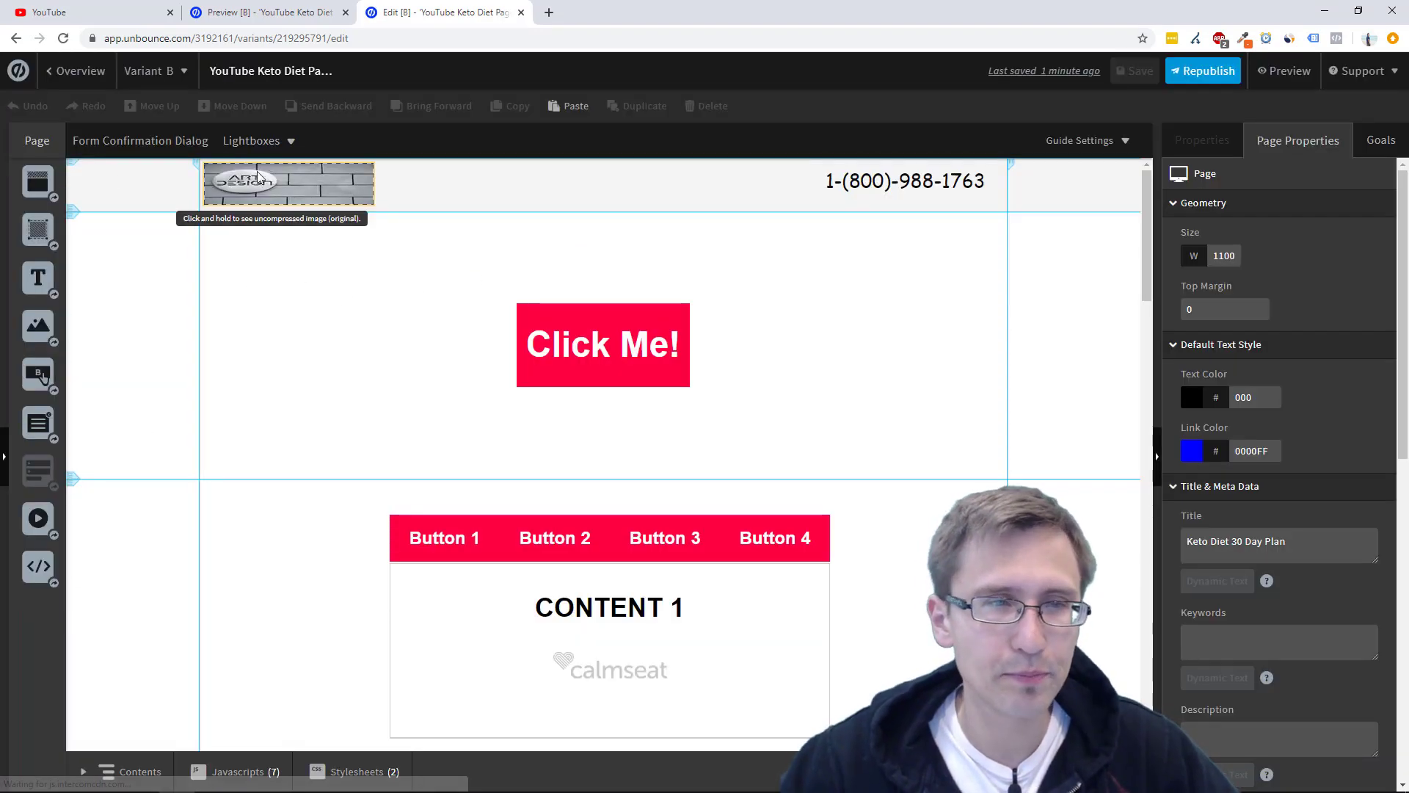
# Set the city slide's '<' back arrow to open Lightbox 3.
pyautogui.click(252, 140)
pyautogui.click(239, 227)
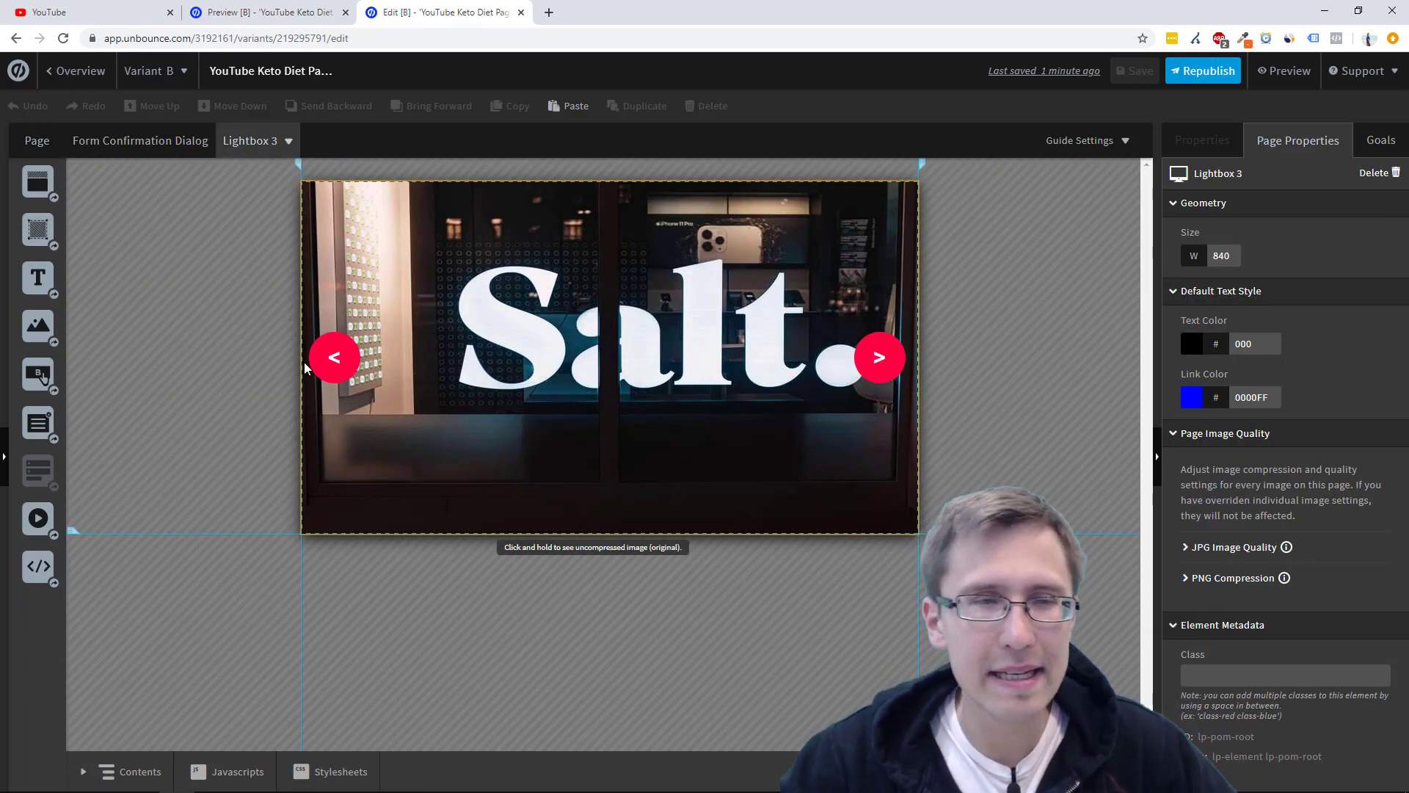
pyautogui.click(324, 354)
pyautogui.click(253, 140)
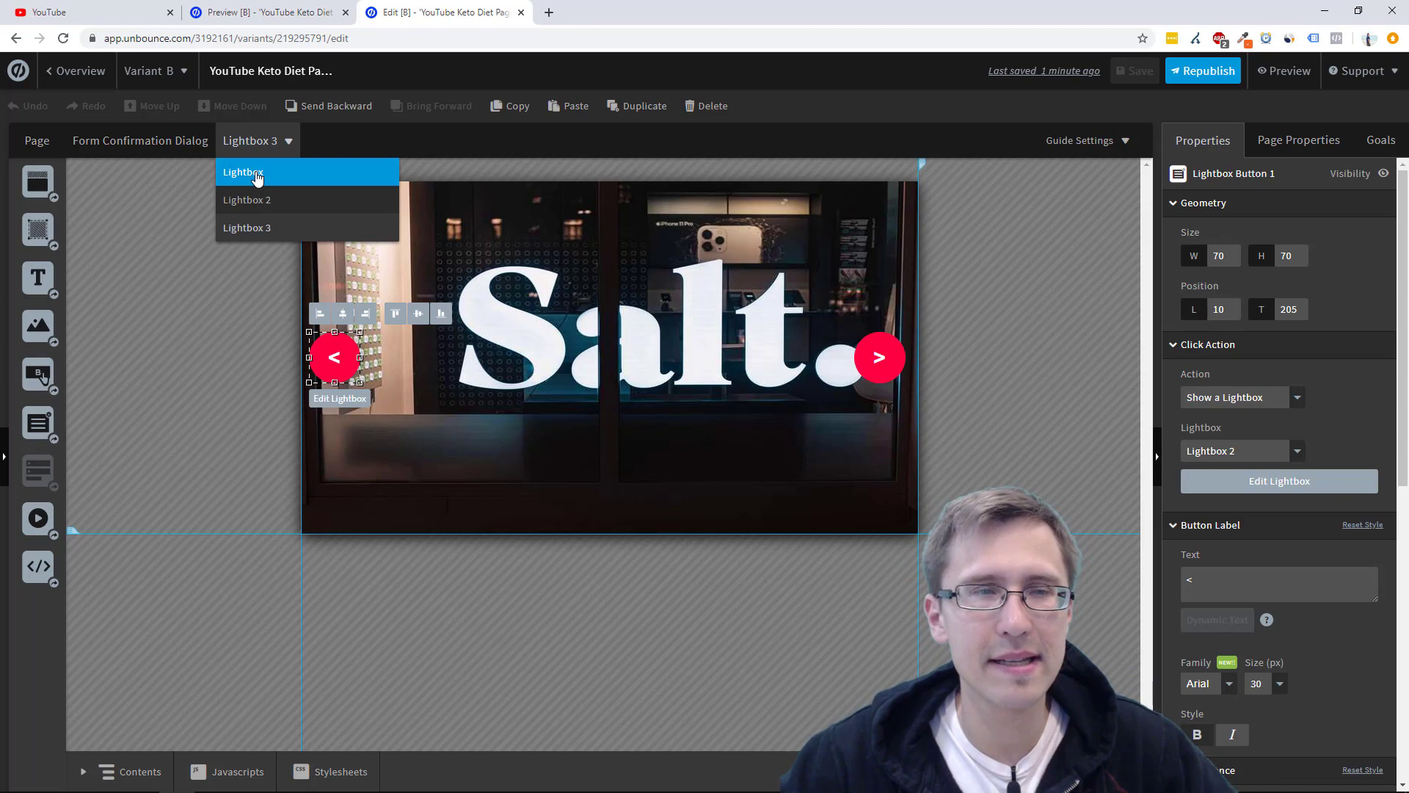
pyautogui.click(257, 175)
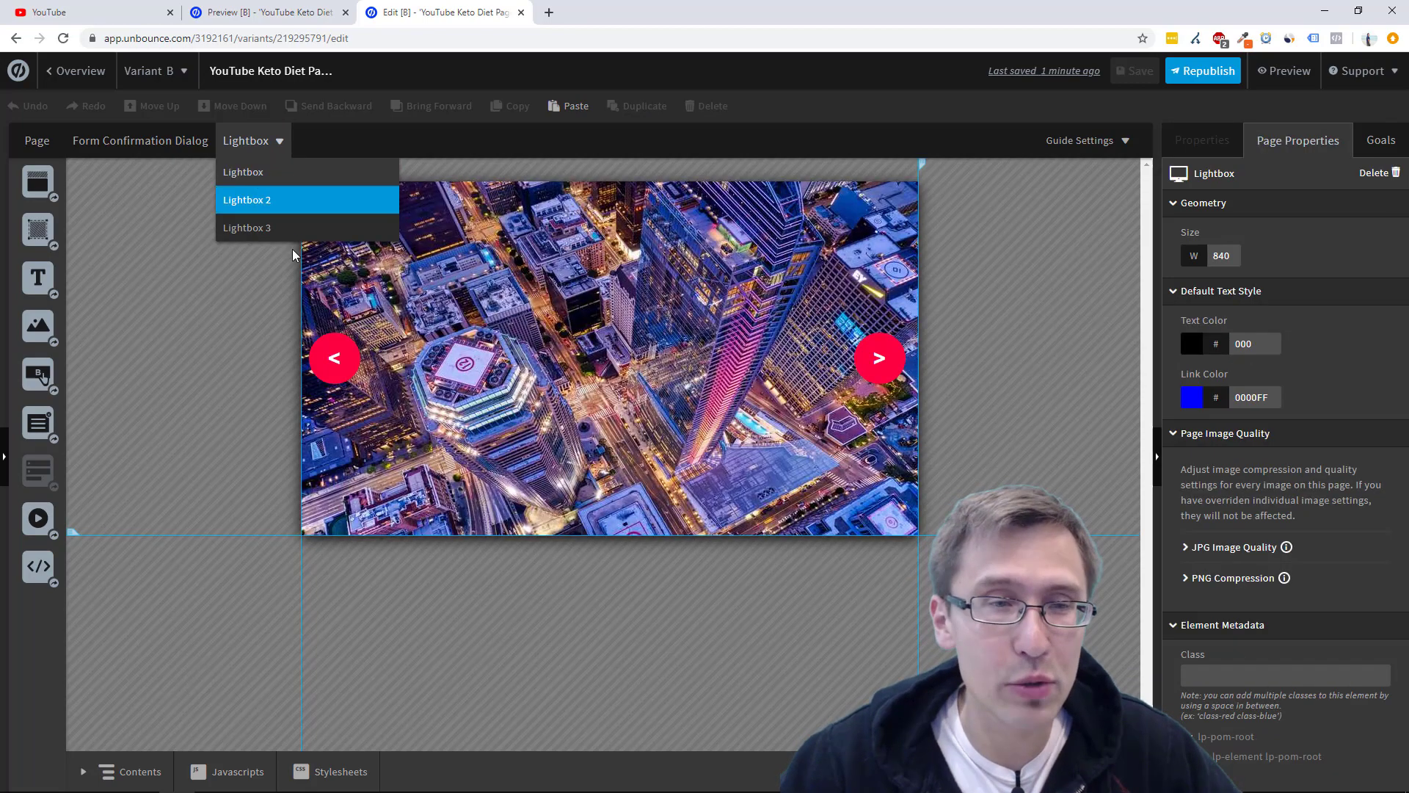
pyautogui.click(340, 349)
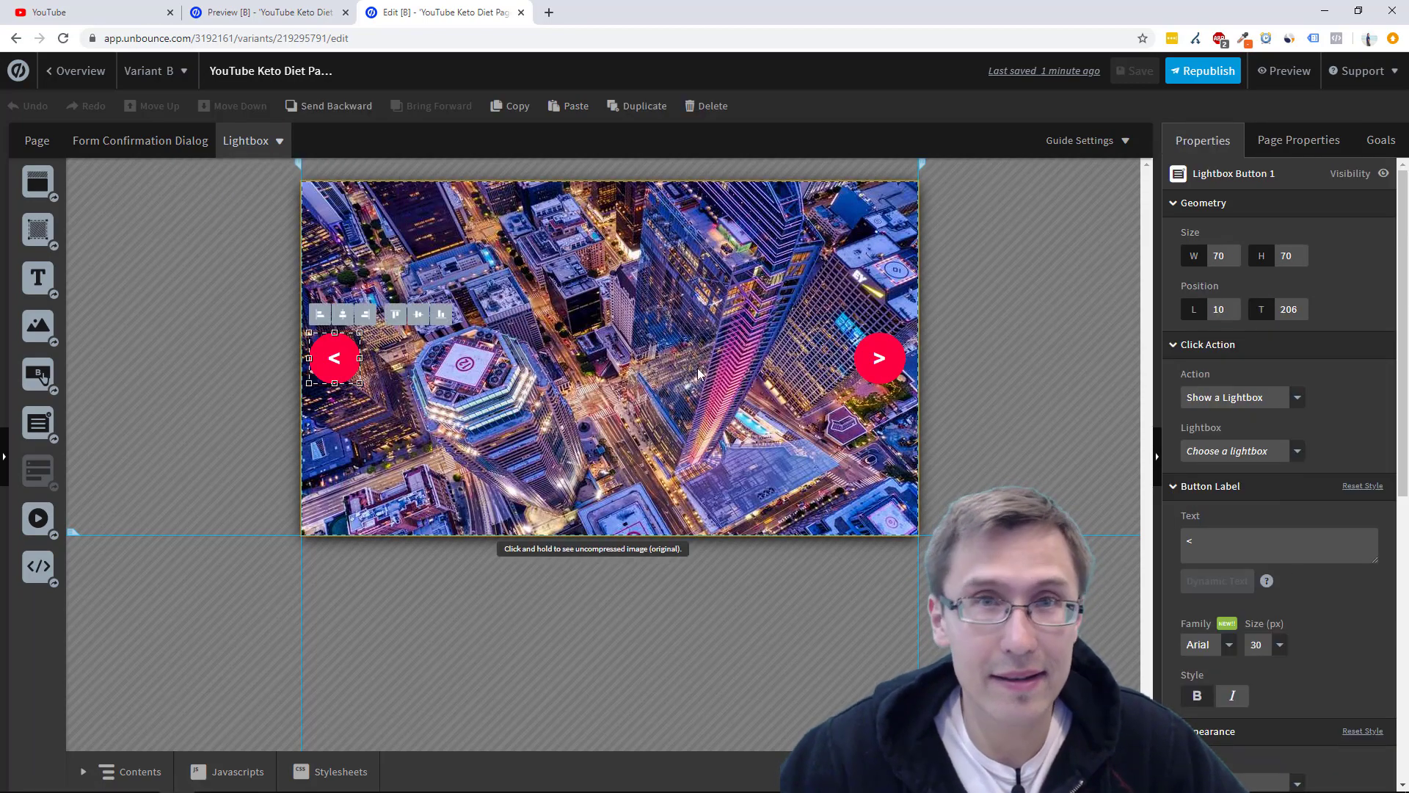
pyautogui.click(1232, 455)
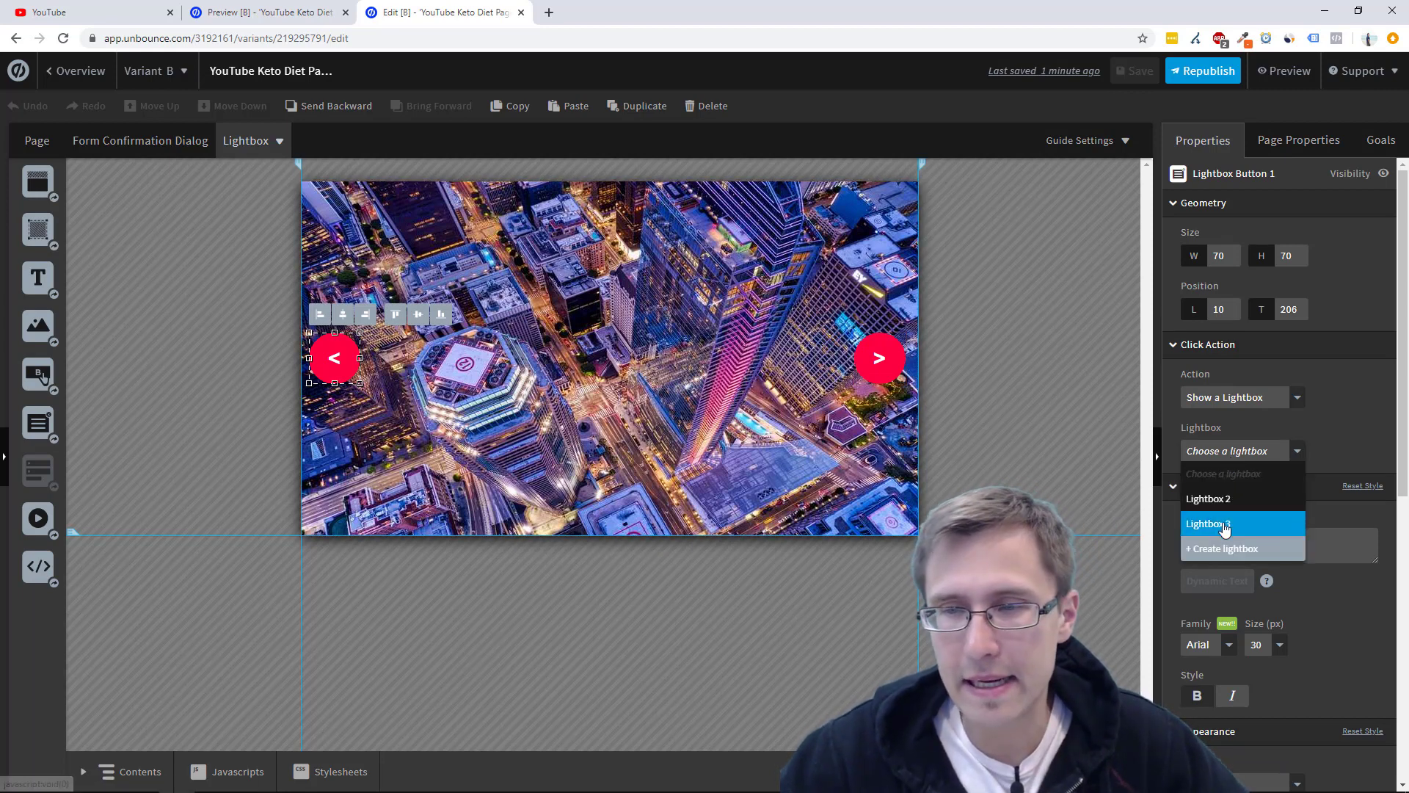
pyautogui.click(1218, 523)
# Save the page and reload the preview, cancelling the leave-site warning.
pyautogui.click(1147, 79)
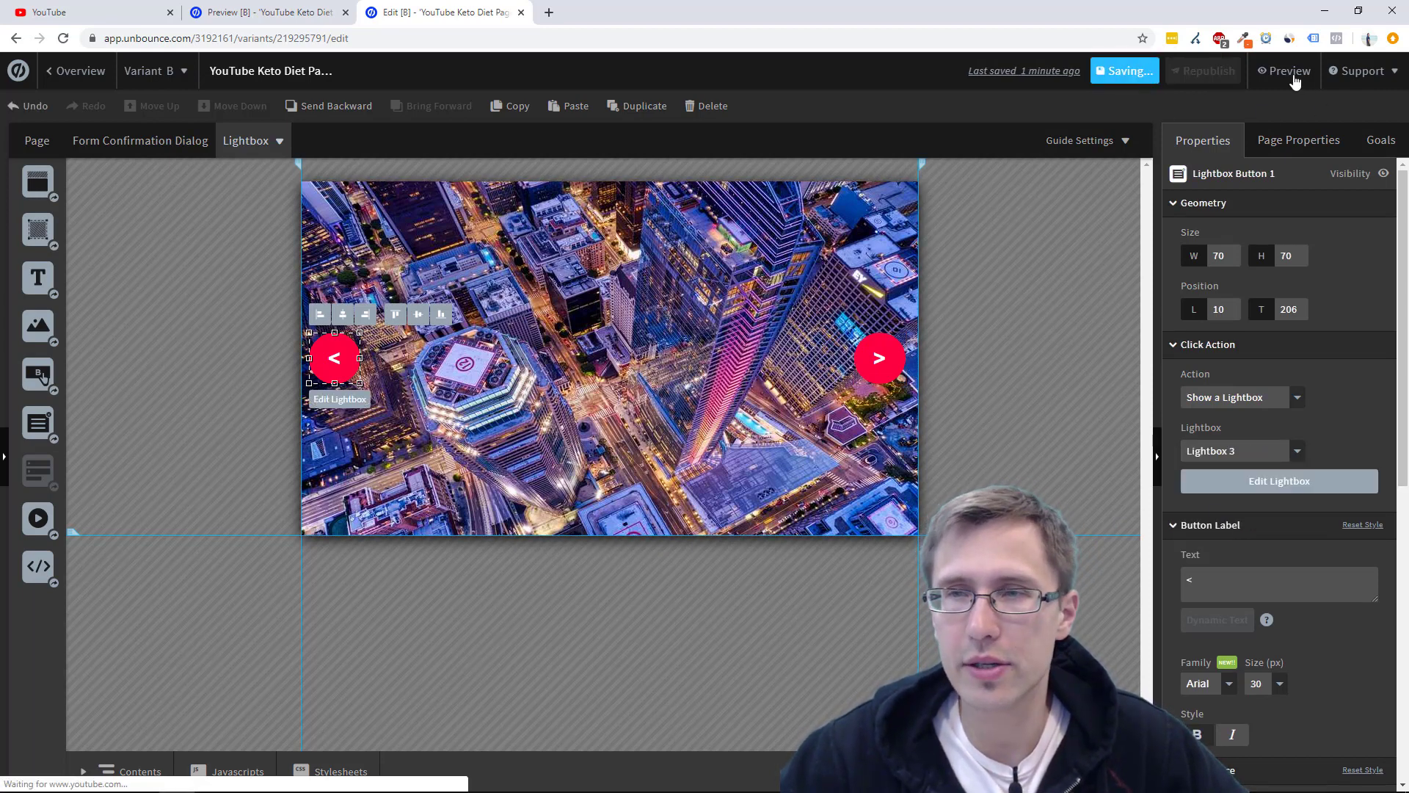
pyautogui.click(1263, 81)
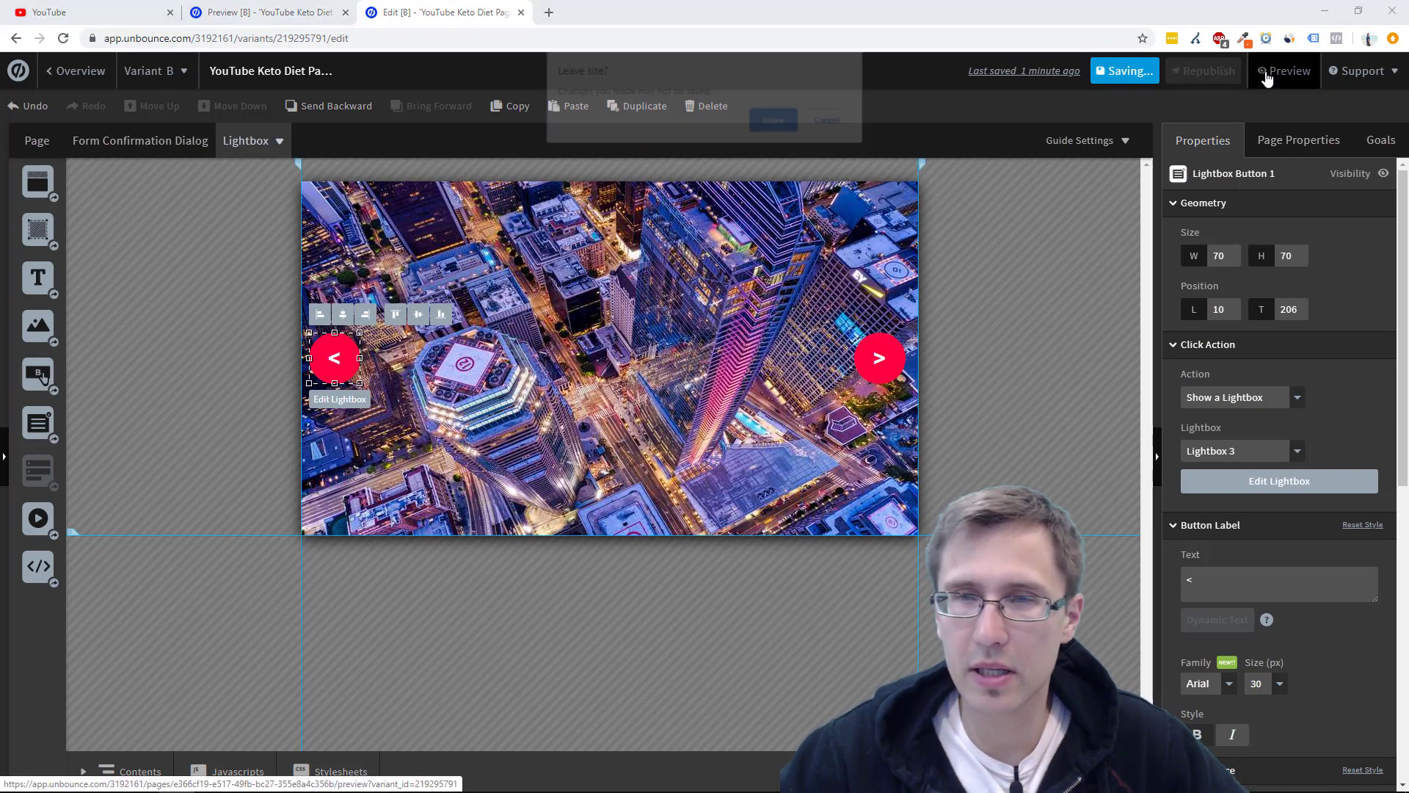
pyautogui.click(844, 124)
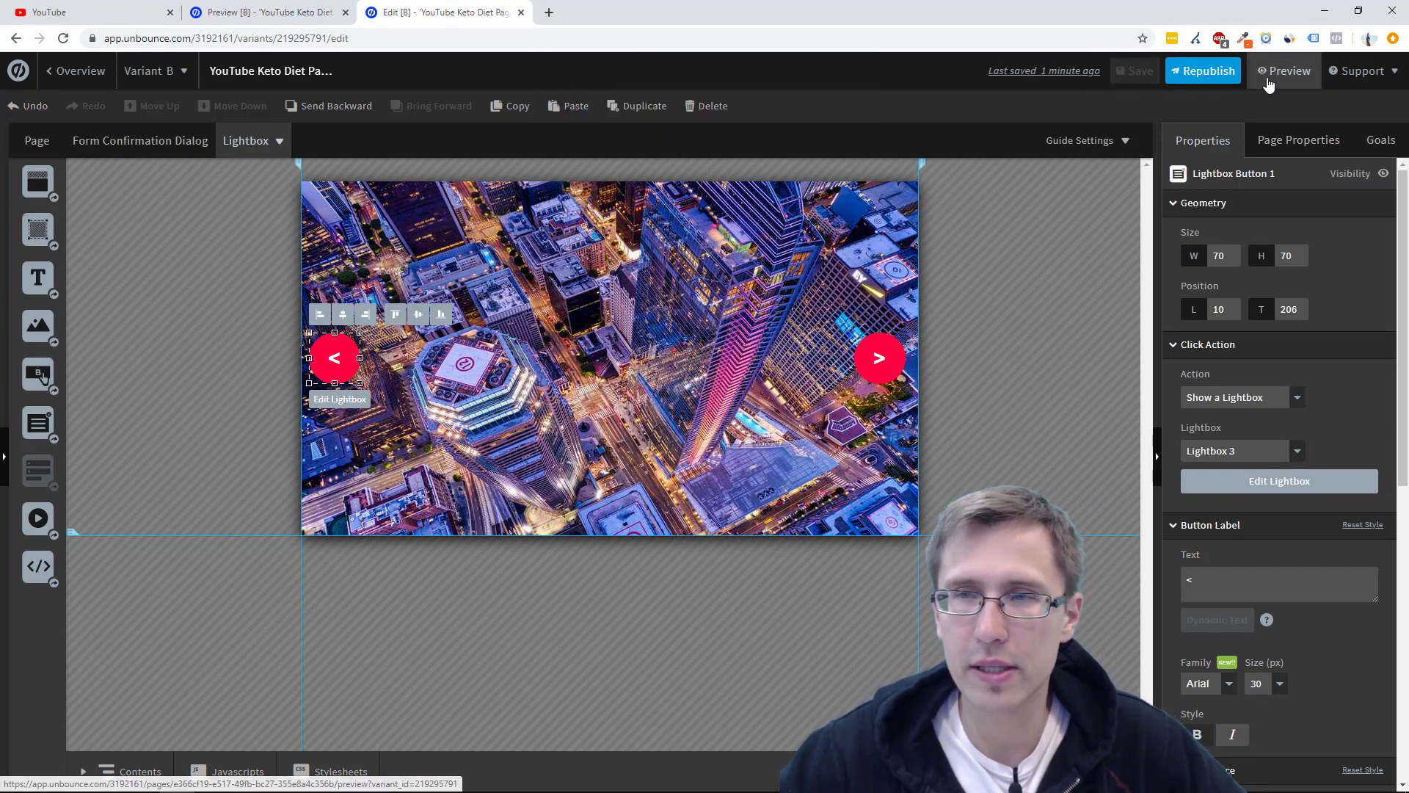
# Open the page preview and launch the Click Me! lightbox gallery.
pyautogui.click(1280, 72)
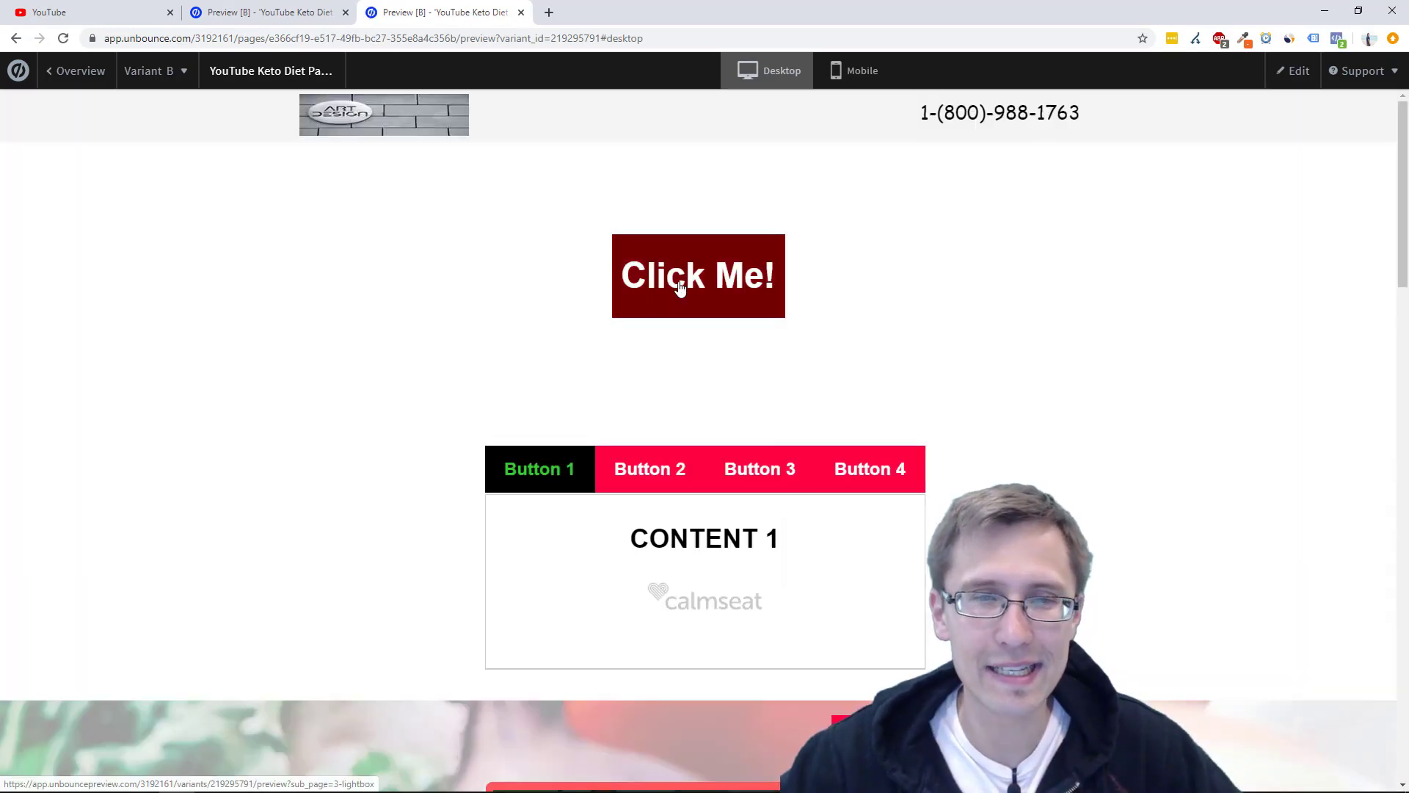
pyautogui.click(664, 289)
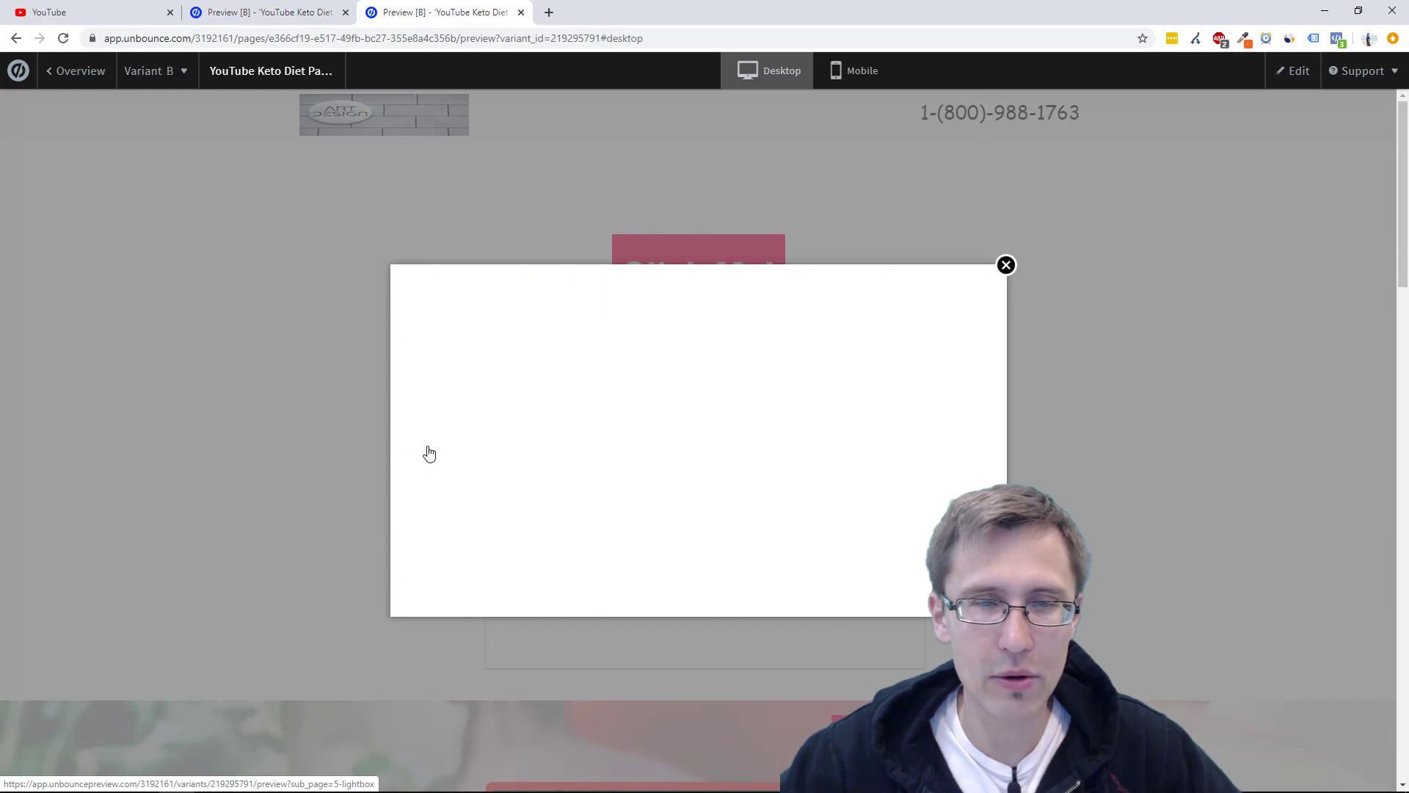